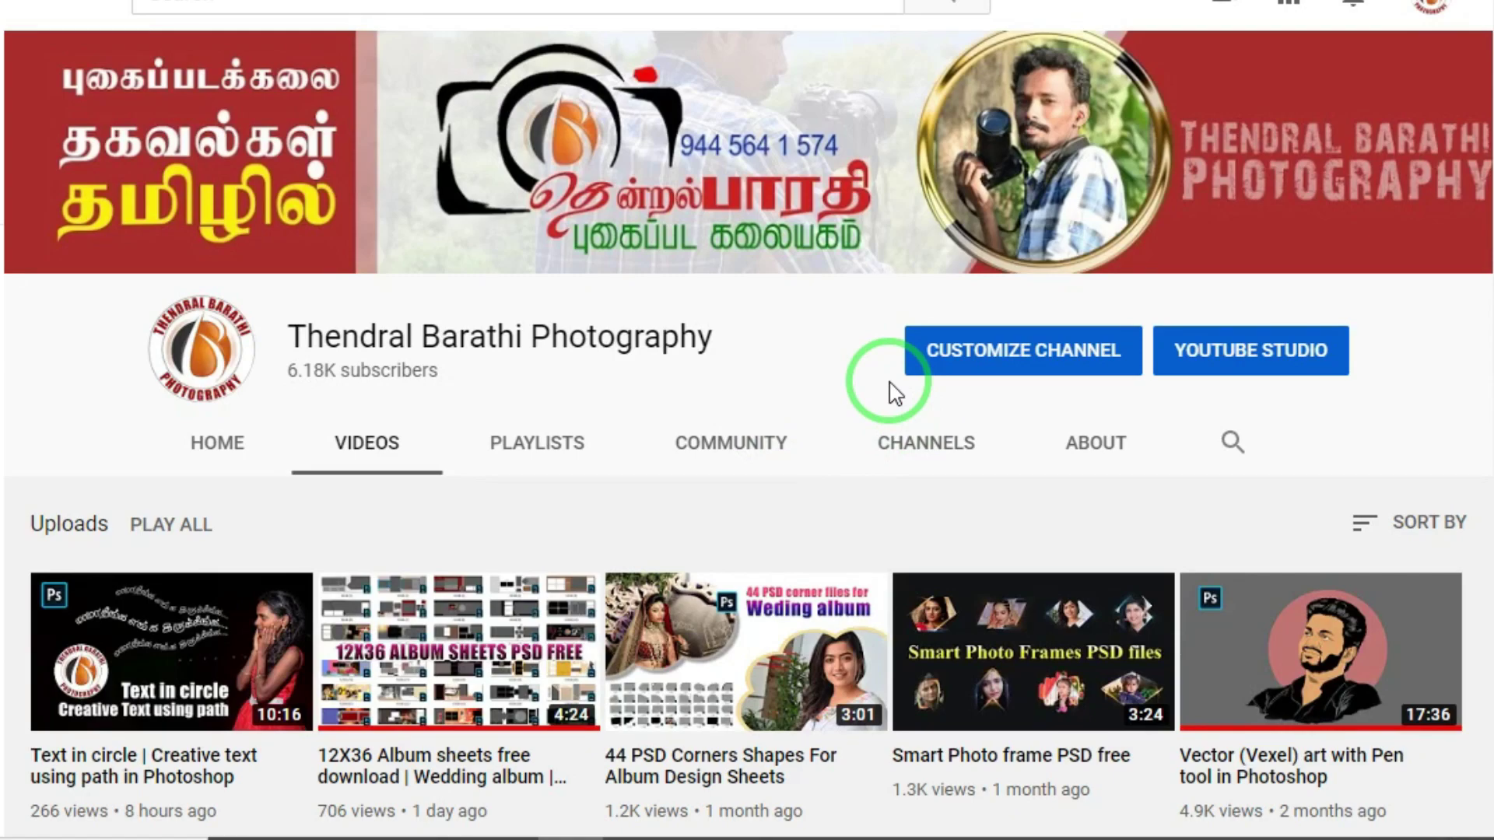
- Scroll down the channel's Videos grid to browse its older uploads
scroll(894, 396, "down", 5)
scroll(895, 420, "down", 7)
scroll(896, 451, "down", 4)
scroll(895, 450, "down", 5)
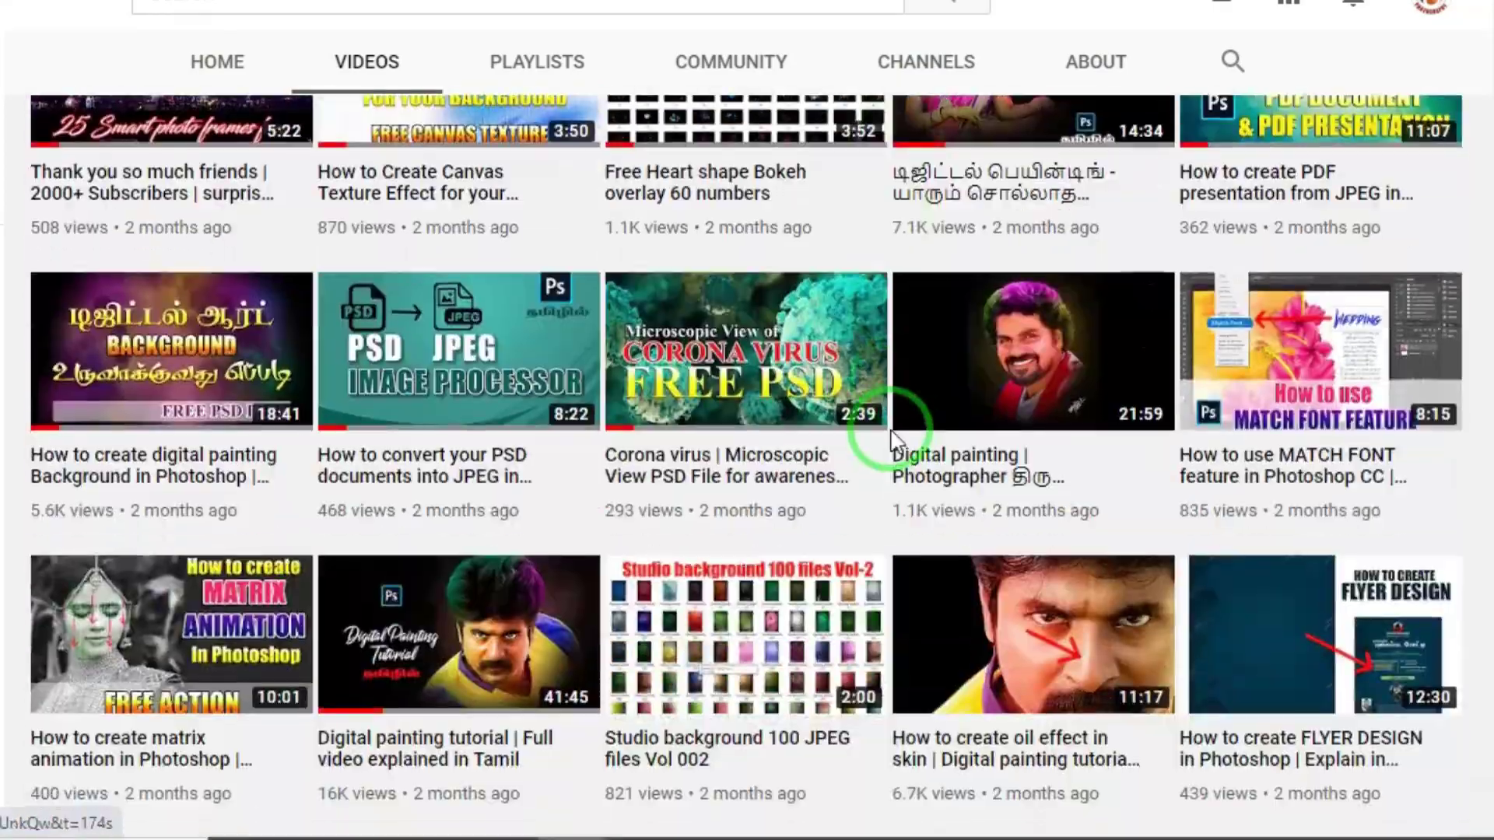
scroll(894, 447, "down", 7)
scroll(895, 445, "down", 5)
scroll(895, 445, "down", 5)
scroll(894, 443, "down", 2)
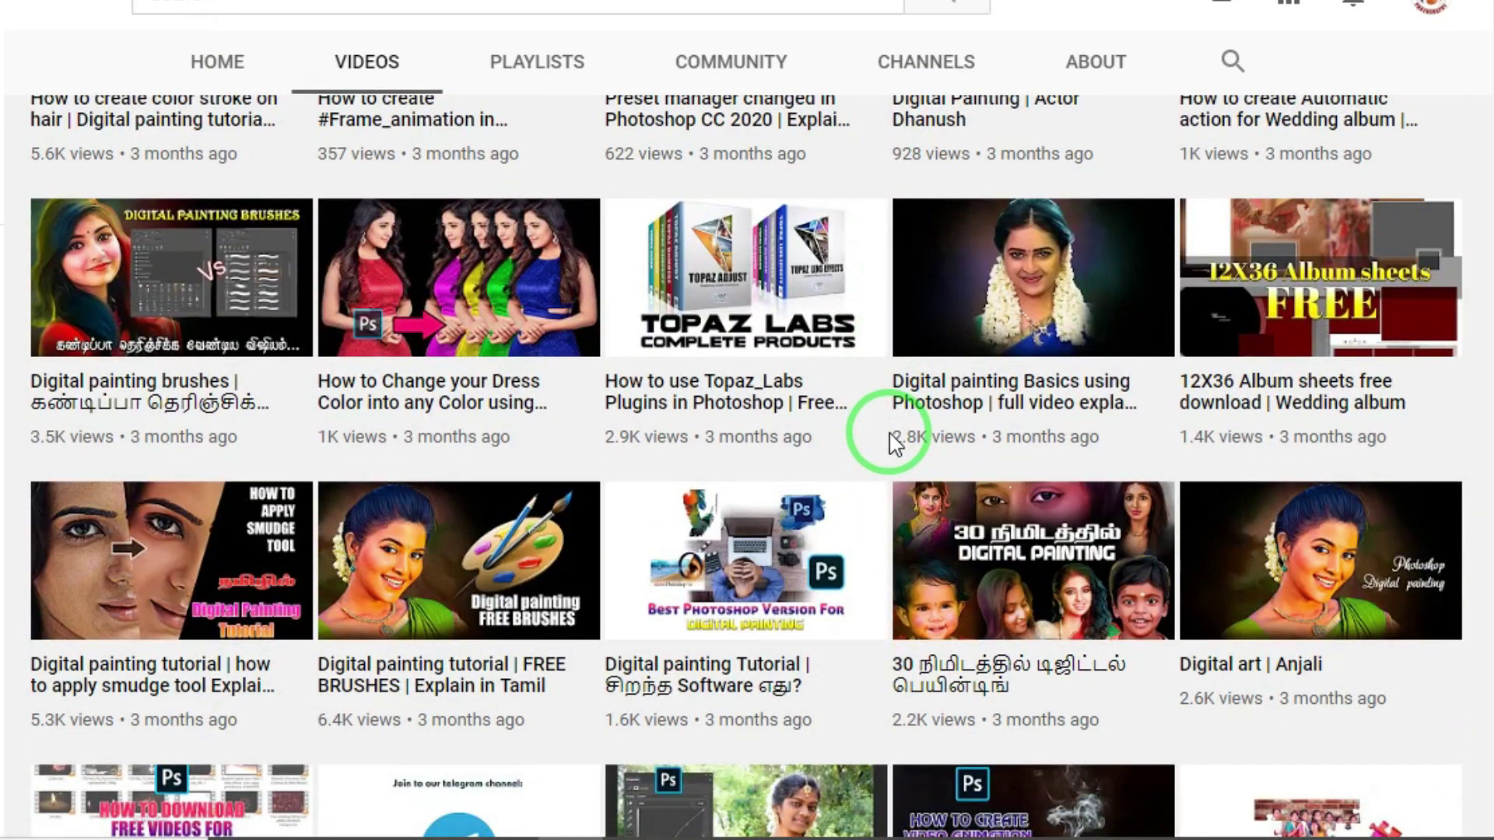
mouse_move(1013, 392)
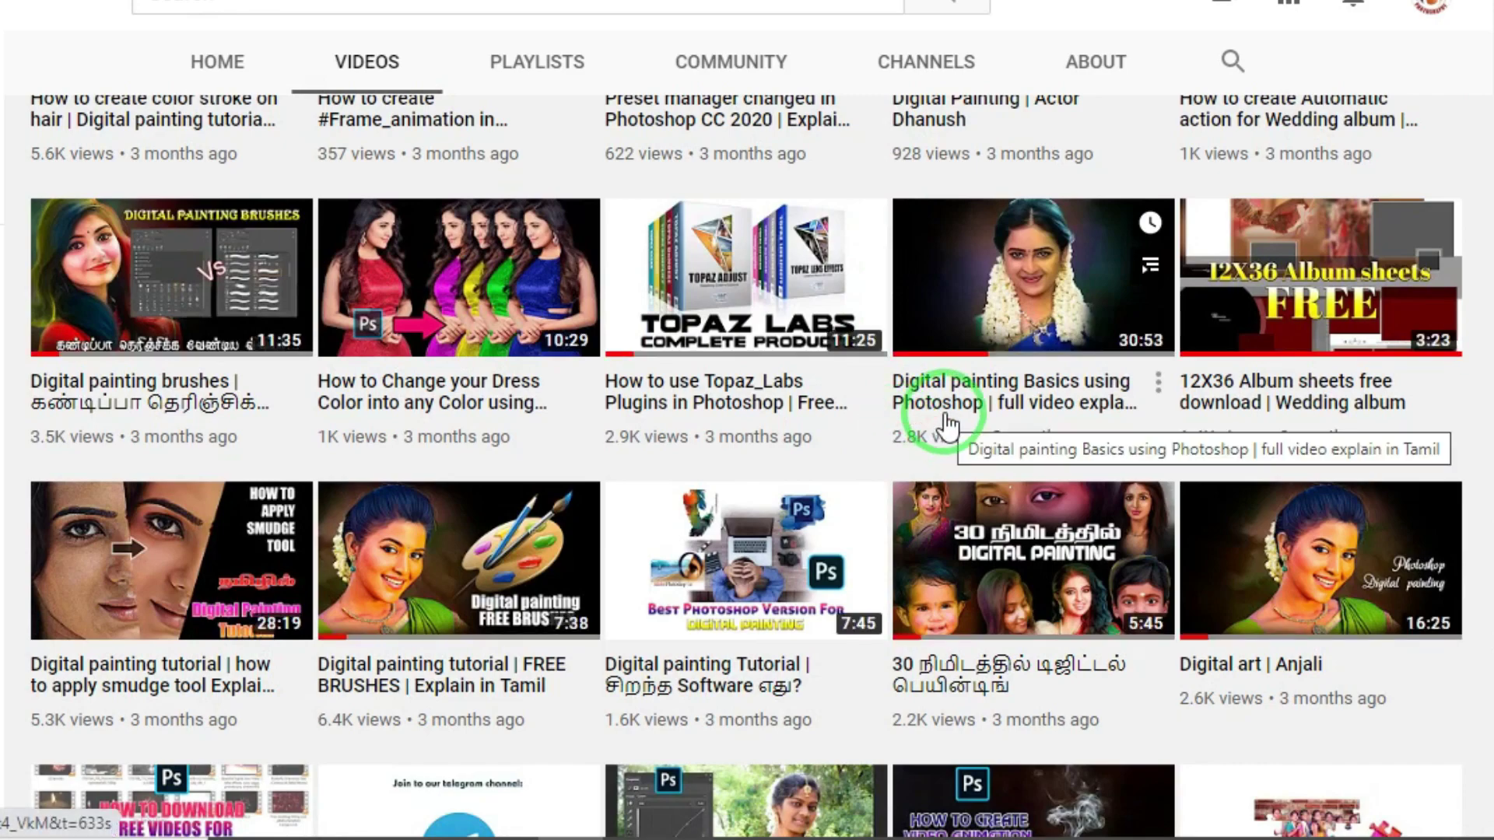
scroll(947, 427, "down", 3)
scroll(951, 394, "down", 4)
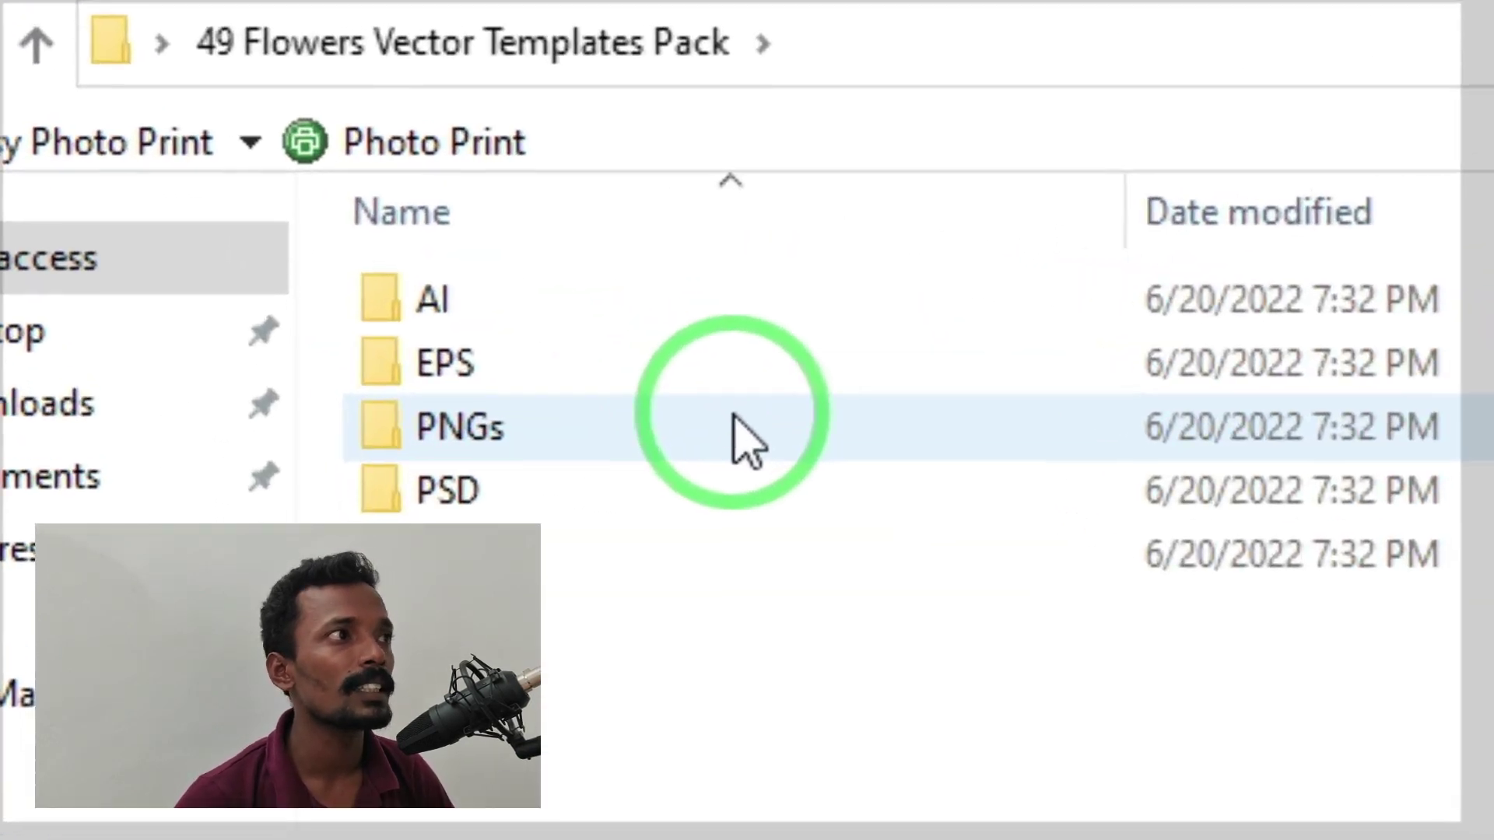
- Open the flower pack's PNGs folder and view flower-1 in the image viewer
left_click(257, 224)
double_click(752, 436)
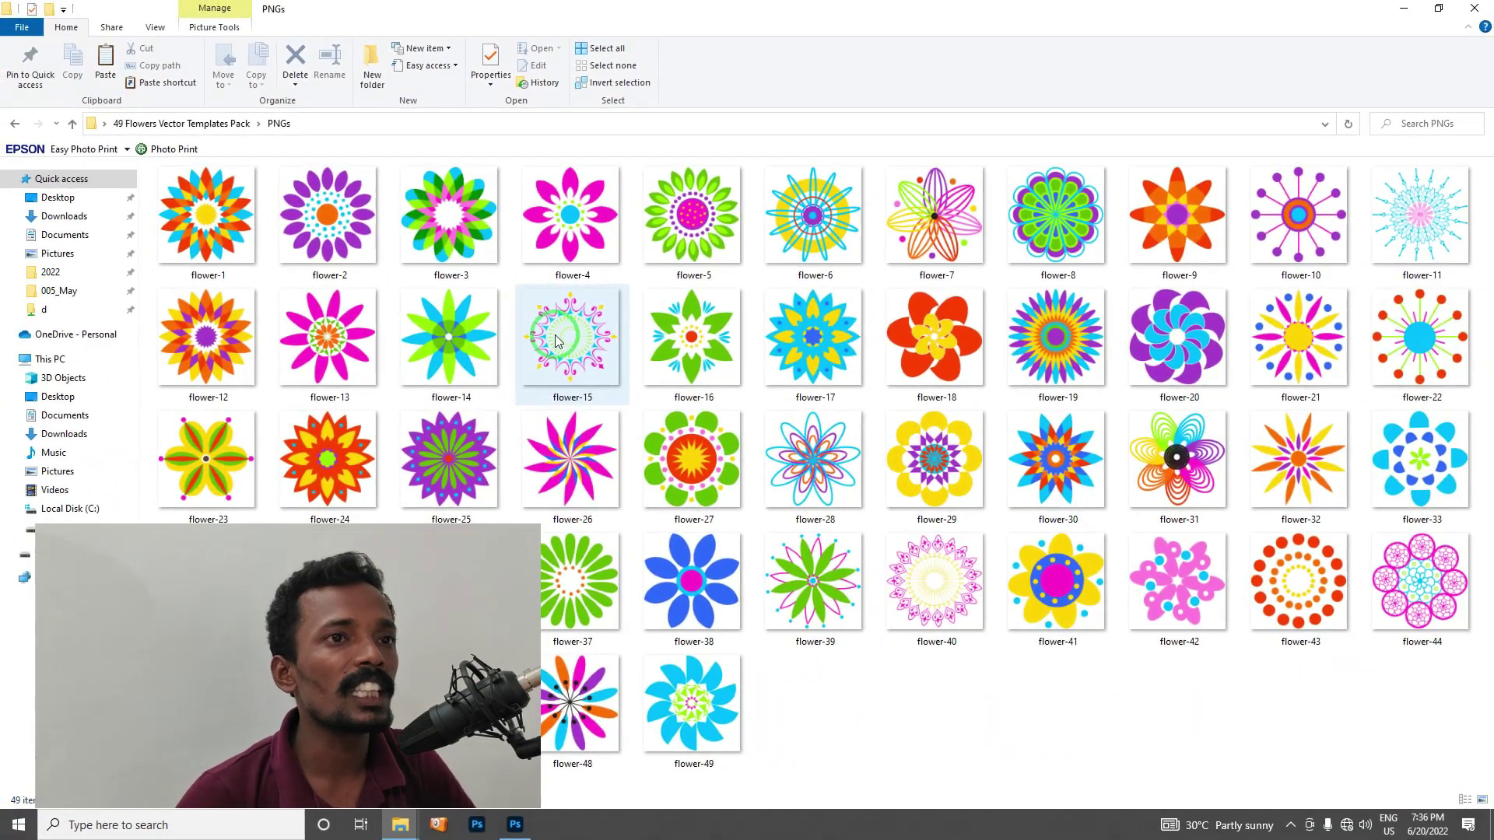
mouse_move(571, 339)
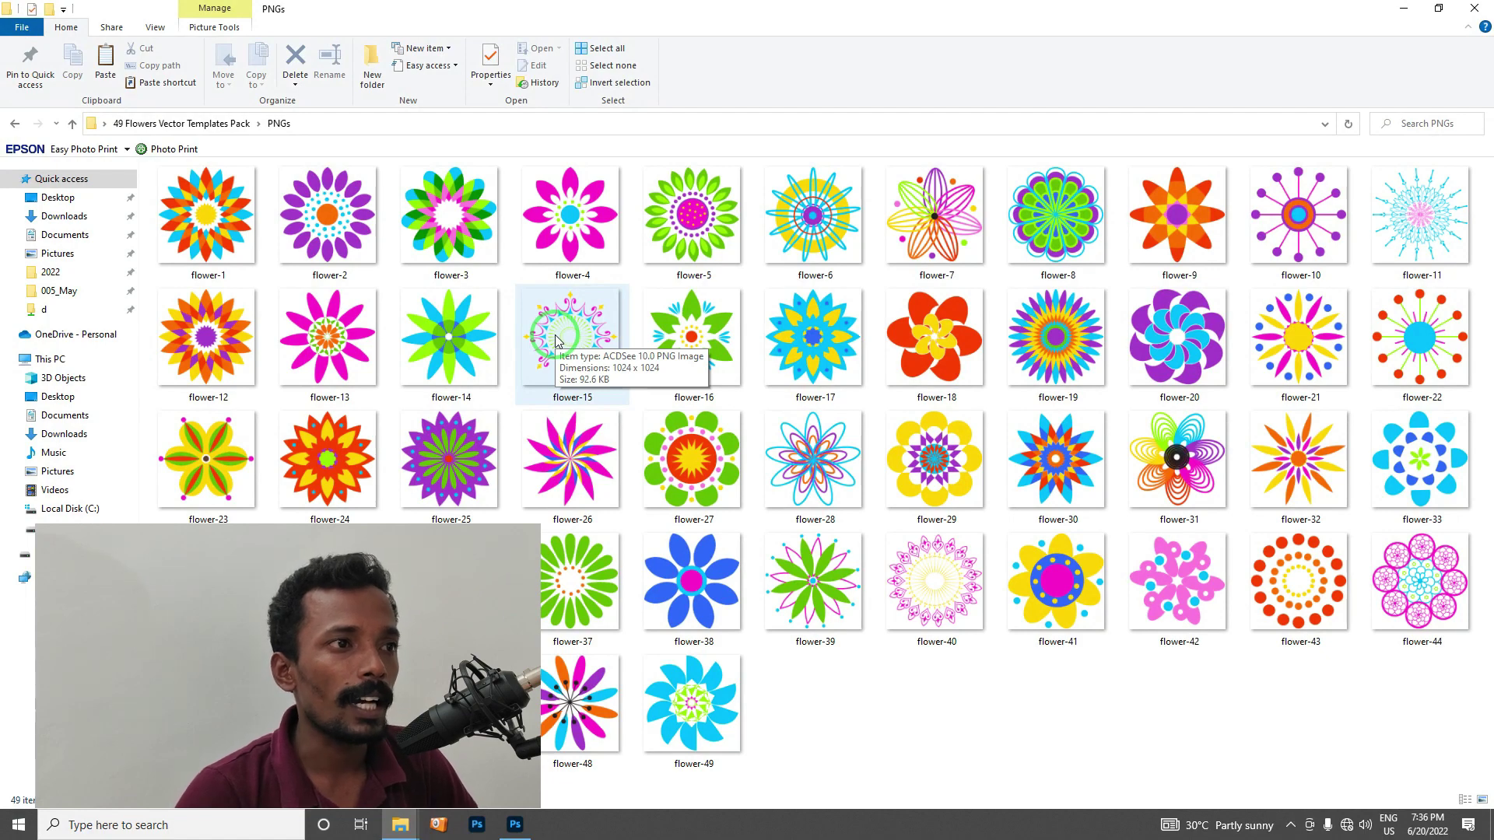
double_click(234, 200)
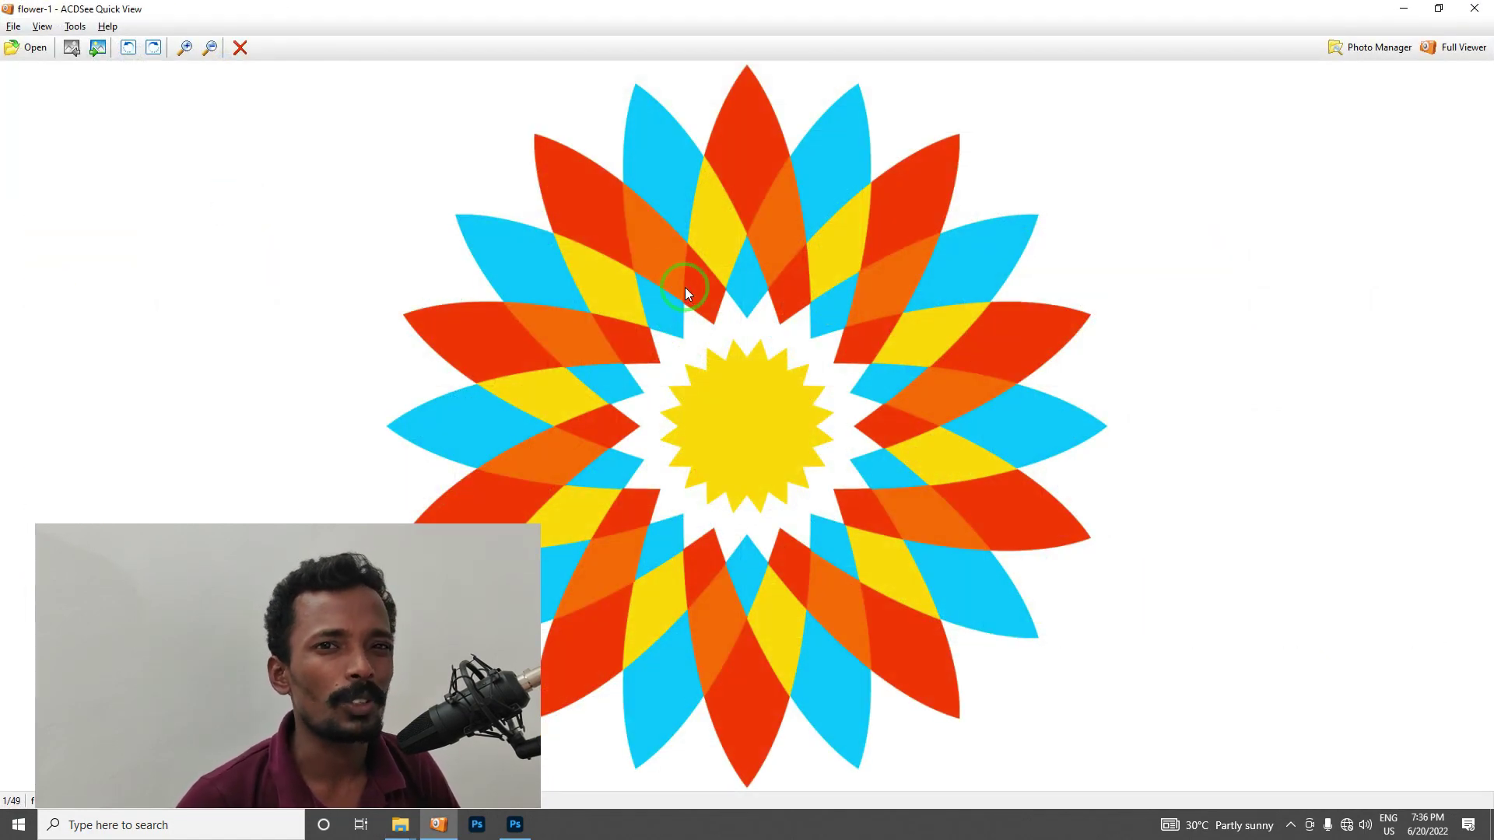
- Step through the flower images in ACDSee Quick View, then close it
scroll(684, 287, "down", 1)
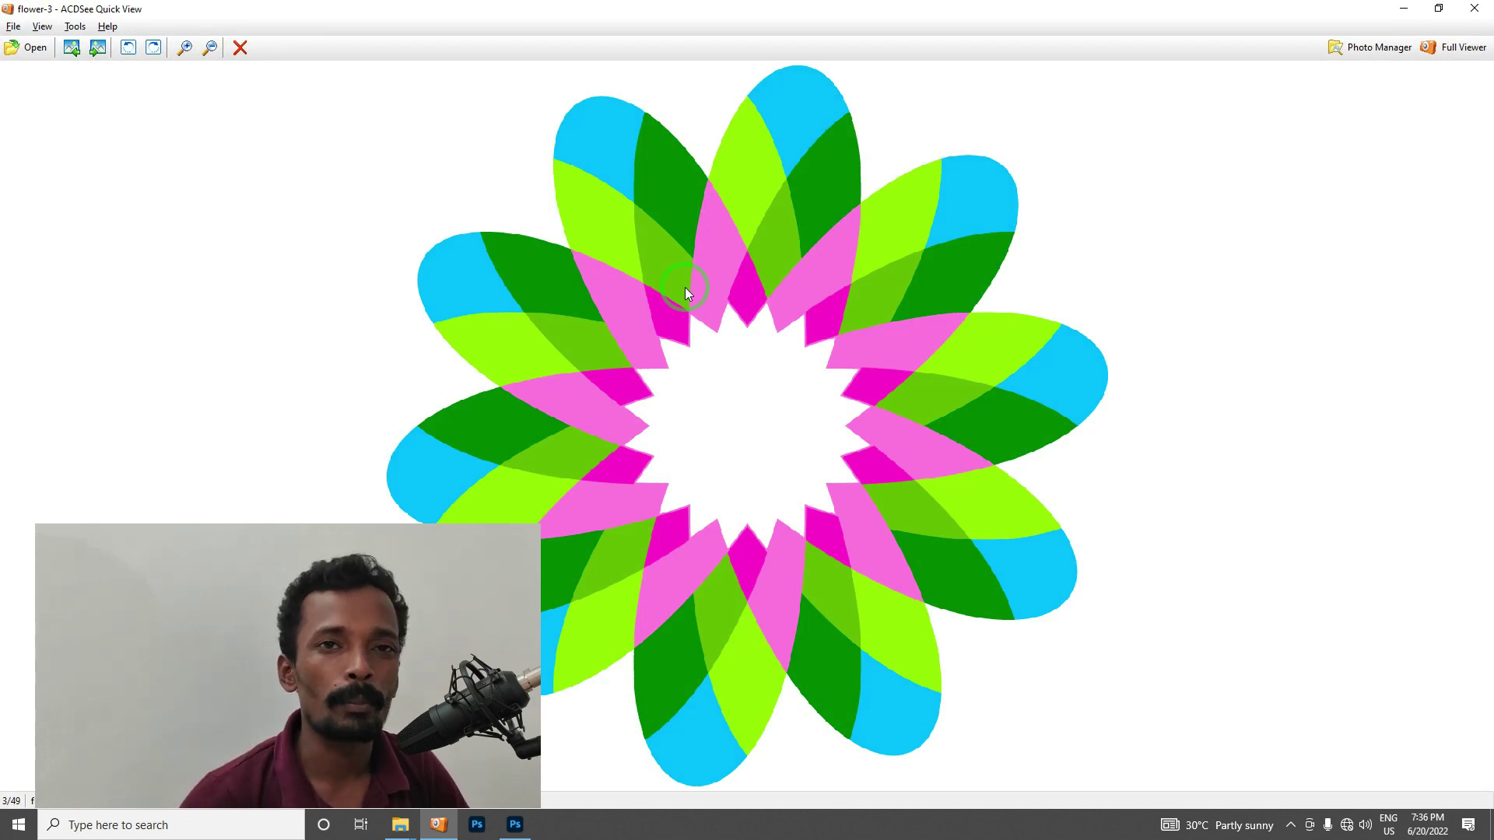
scroll(685, 287, "down", 2)
scroll(684, 287, "down", 2)
scroll(686, 291, "down", 2)
scroll(685, 290, "down", 1)
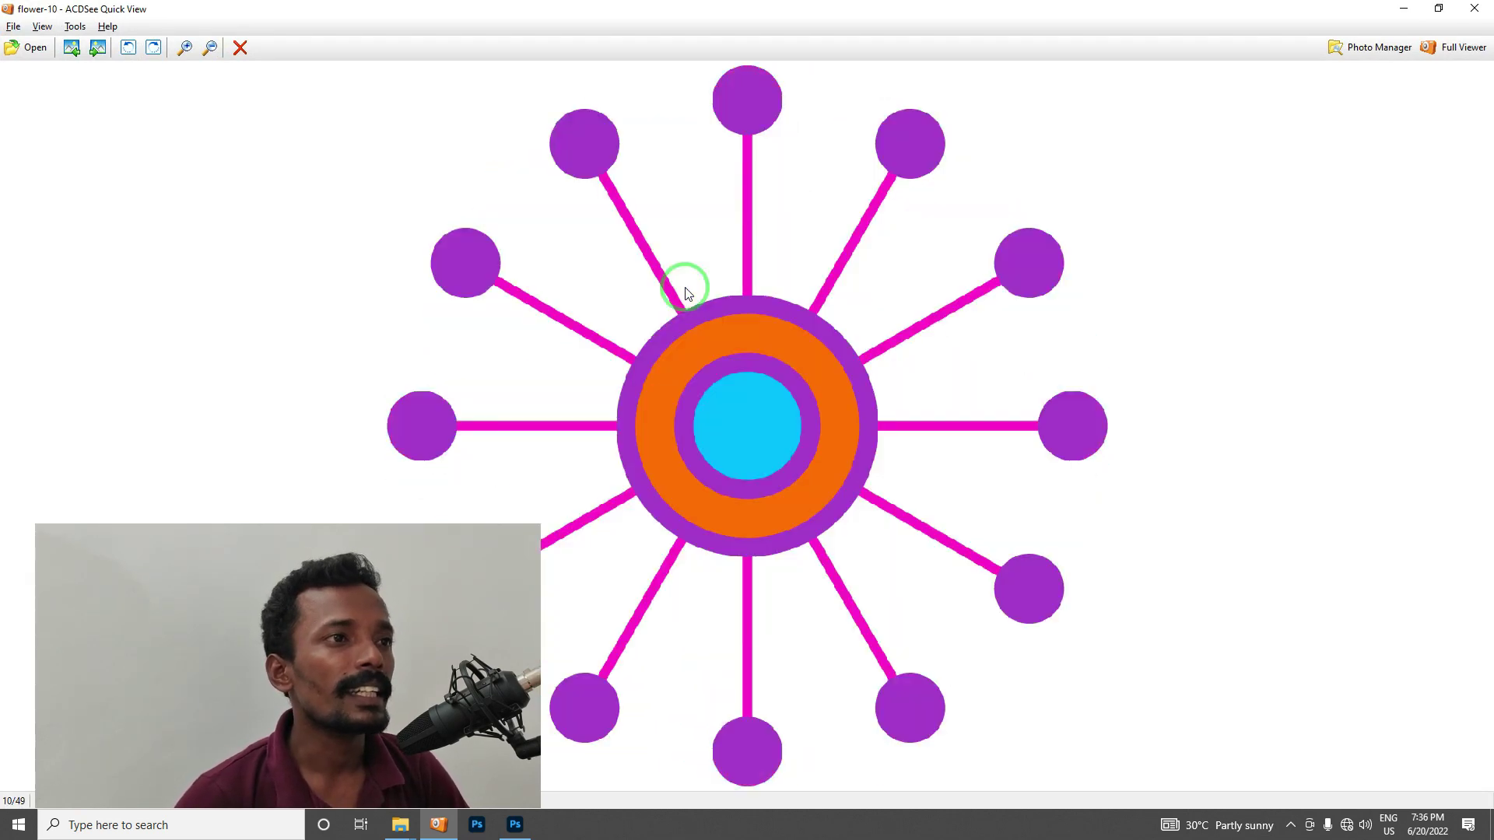
scroll(685, 290, "down", 1)
scroll(685, 290, "down", 1)
scroll(685, 292, "down", 2)
scroll(684, 292, "down", 3)
scroll(685, 292, "down", 2)
scroll(685, 287, "down", 2)
scroll(685, 287, "down", 2)
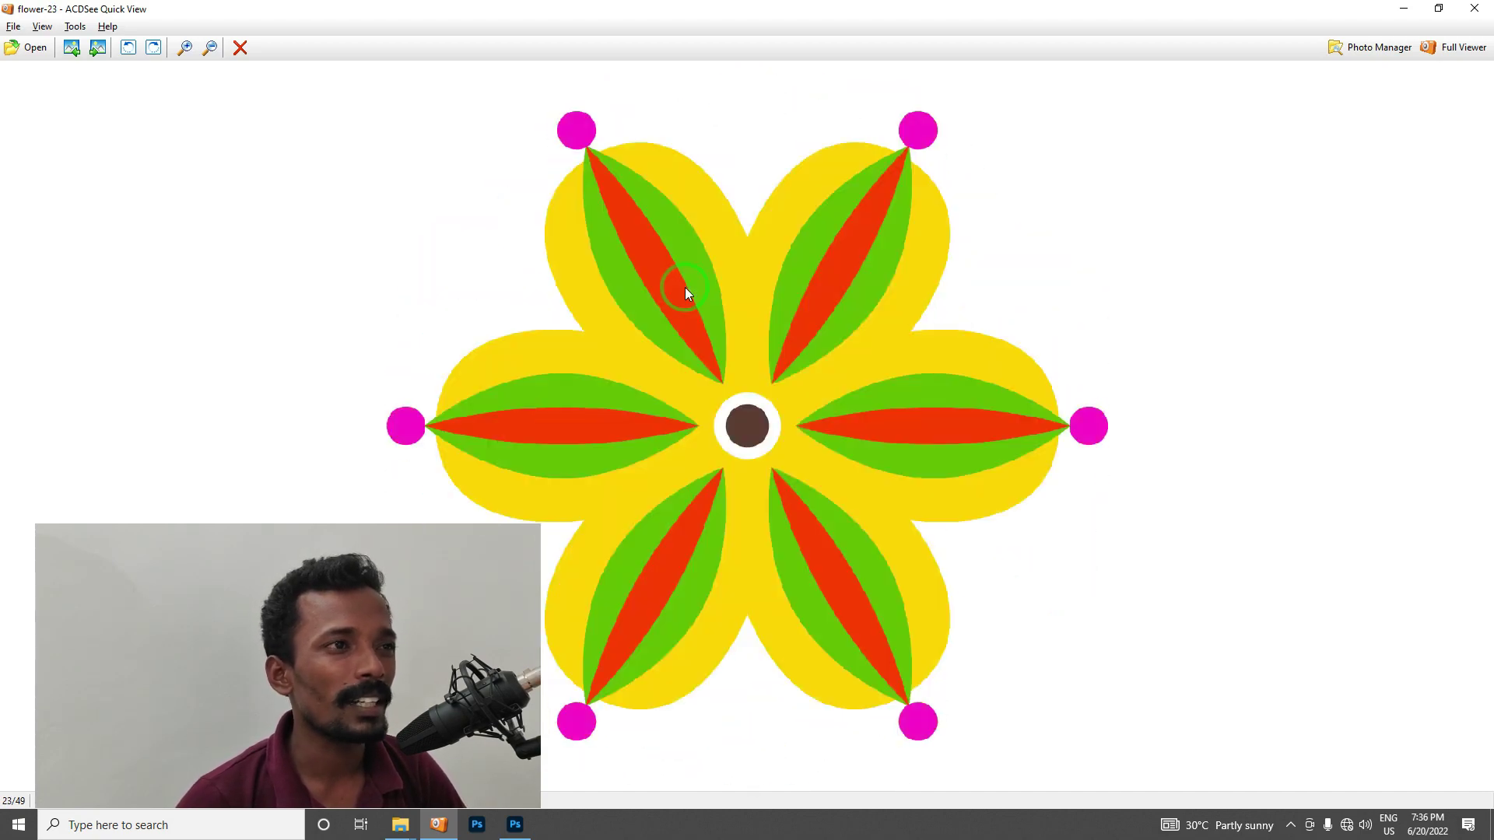
scroll(685, 287, "down", 2)
scroll(685, 287, "down", 3)
scroll(686, 290, "down", 3)
scroll(685, 290, "down", 3)
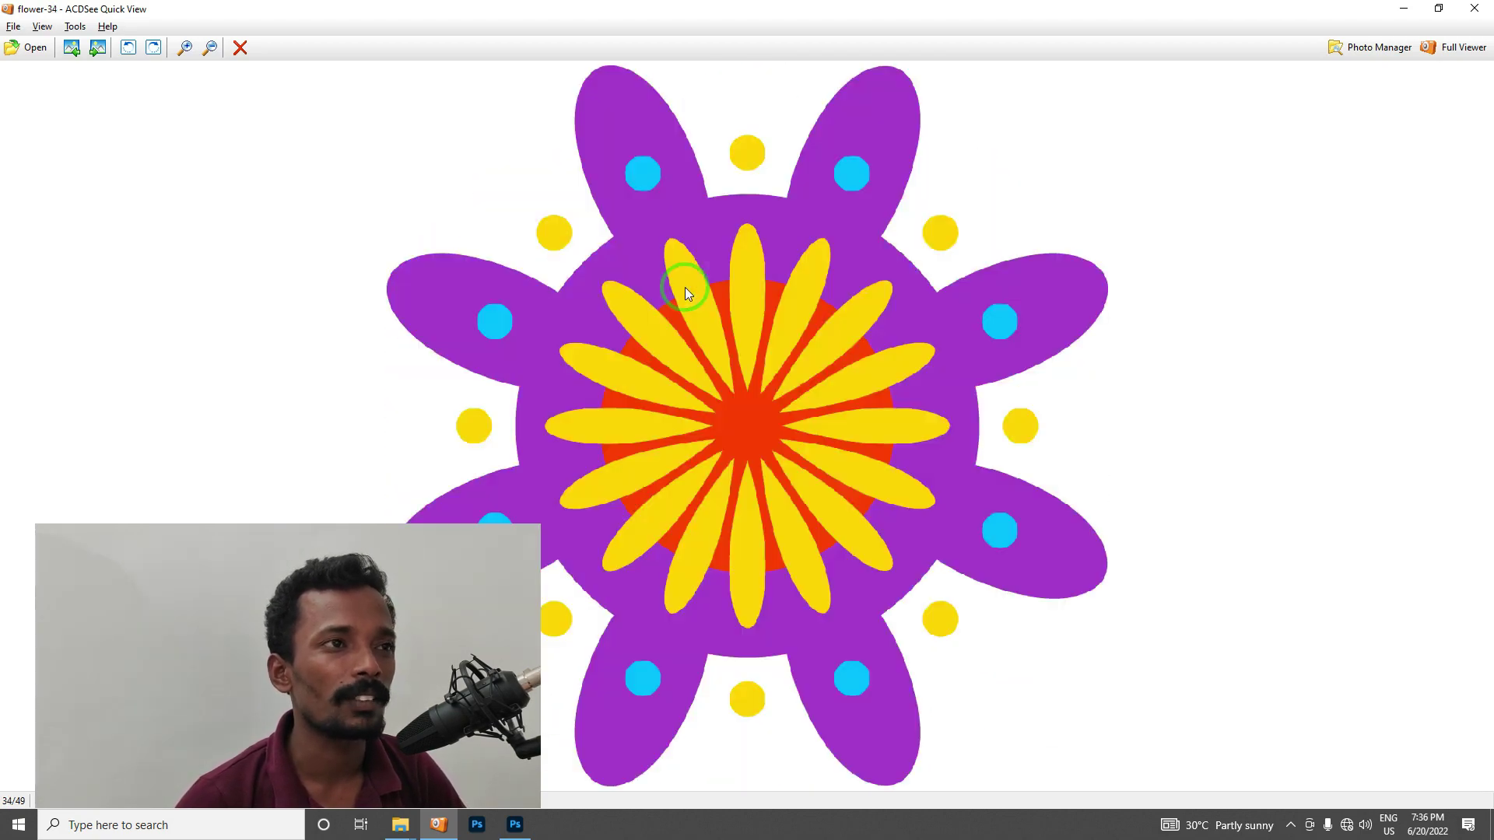
scroll(685, 290, "down", 2)
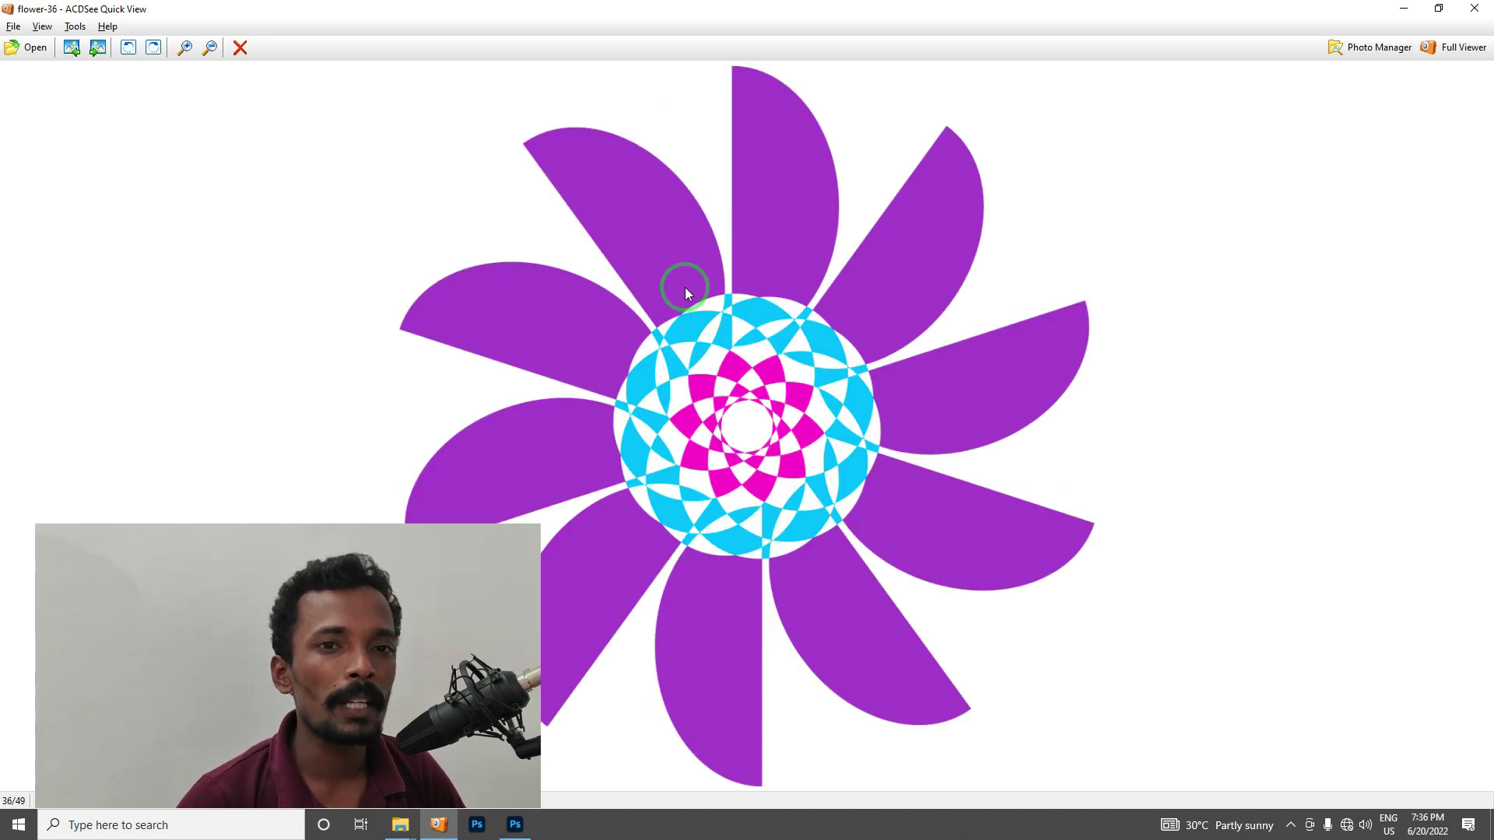
scroll(685, 292, "down", 3)
scroll(685, 292, "down", 3)
scroll(686, 292, "down", 2)
scroll(685, 288, "down", 2)
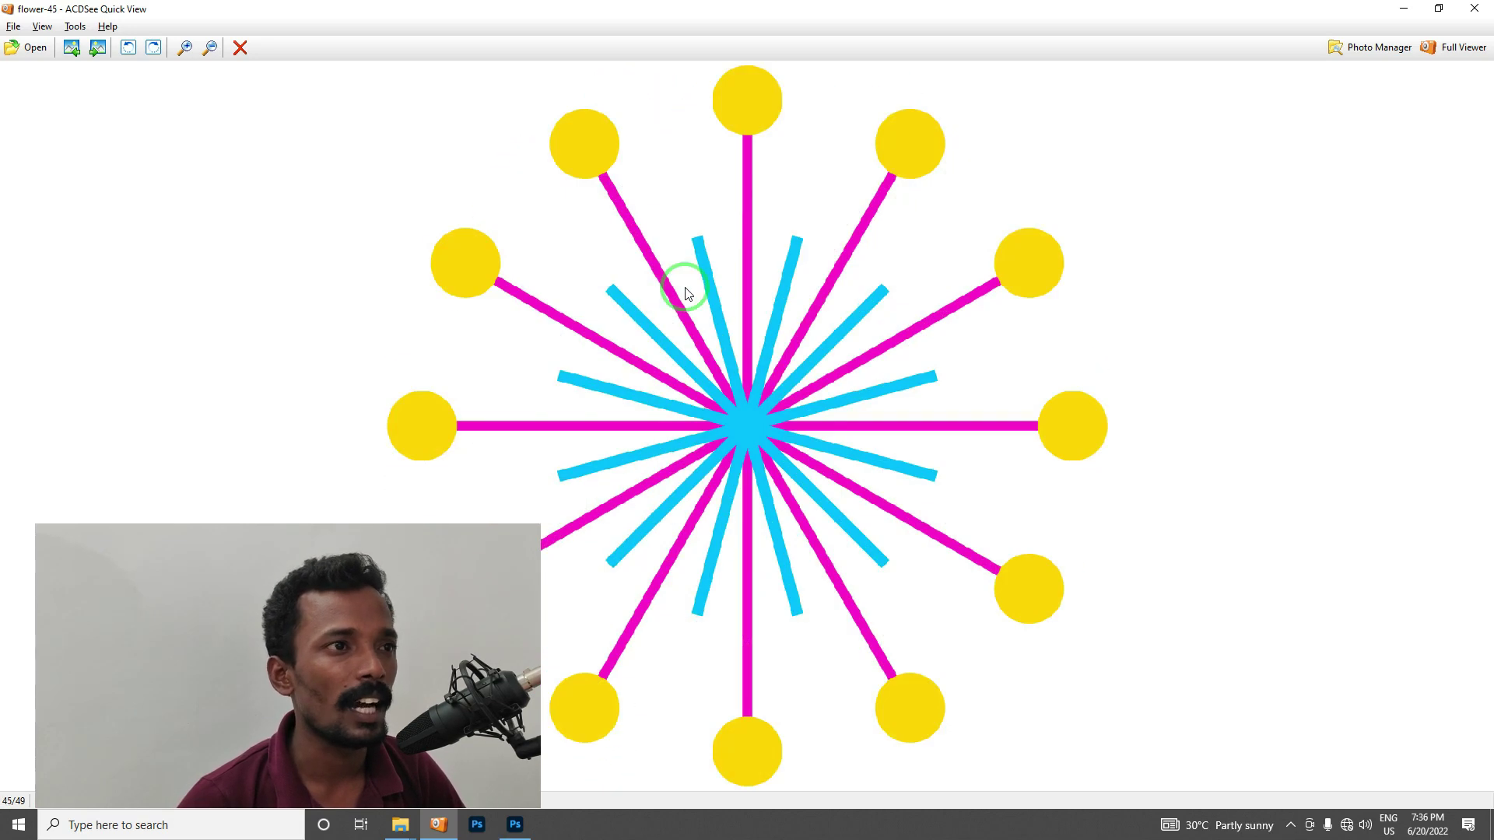
scroll(685, 288, "down", 1)
scroll(685, 291, "down", 2)
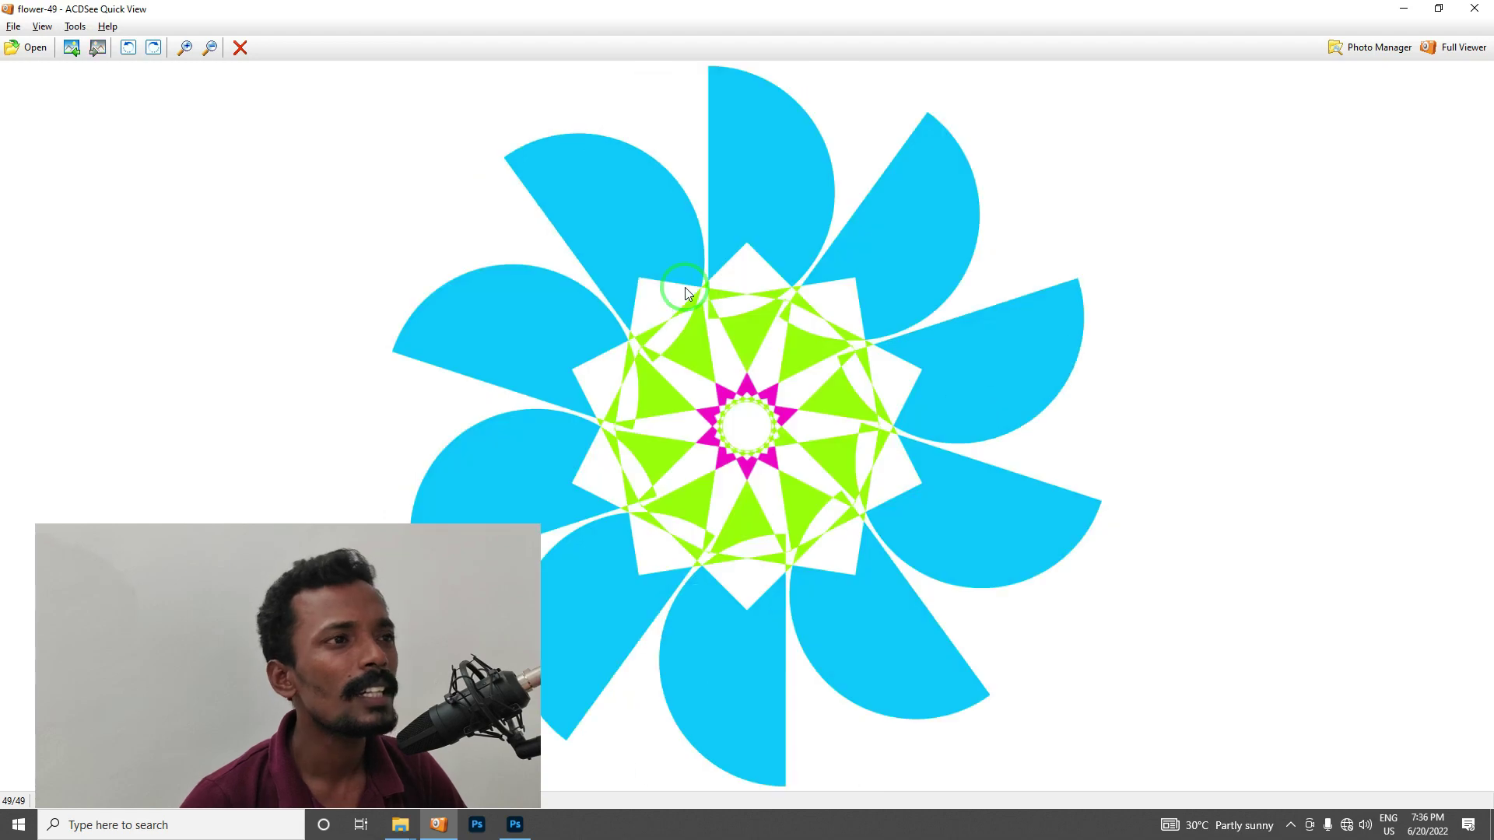
scroll(685, 292, "up", 3)
scroll(685, 291, "up", 3)
scroll(685, 291, "up", 3)
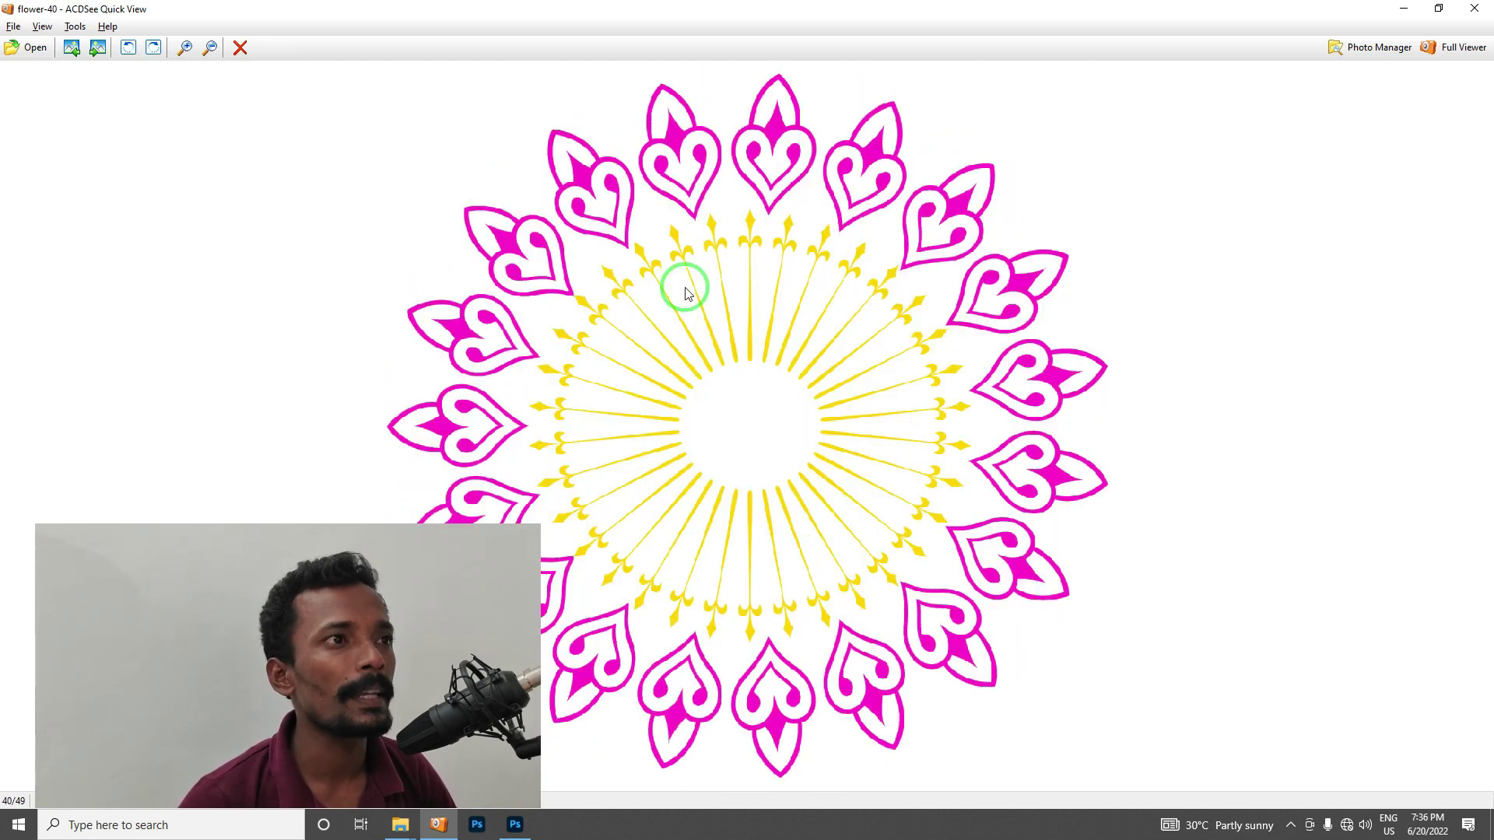
key("Escape")
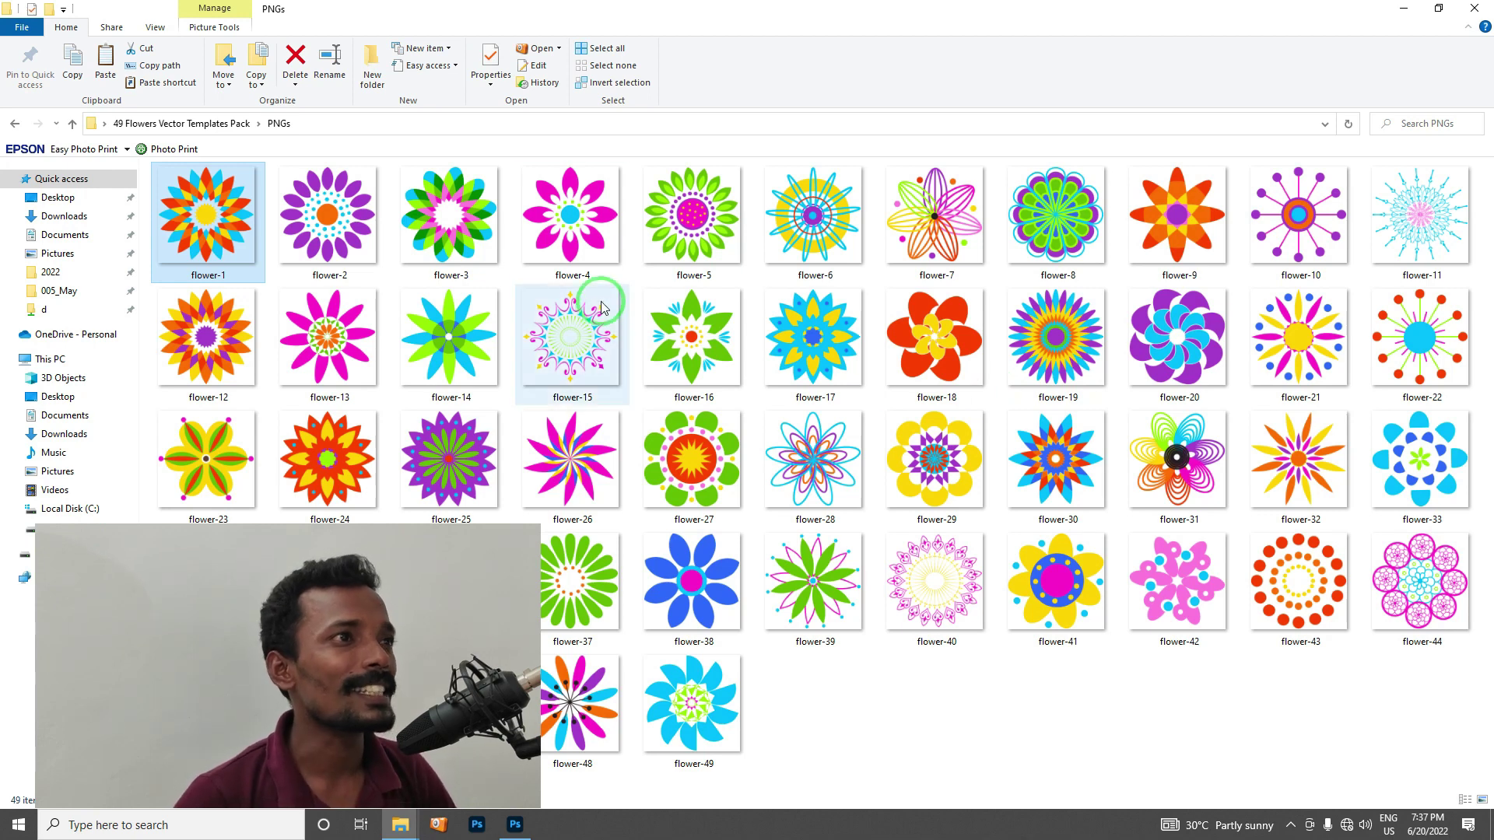
- Drag flower-4.png from File Explorer into Photoshop to open it as a document
left_click(584, 220)
left_click_drag(584, 220, 519, 836)
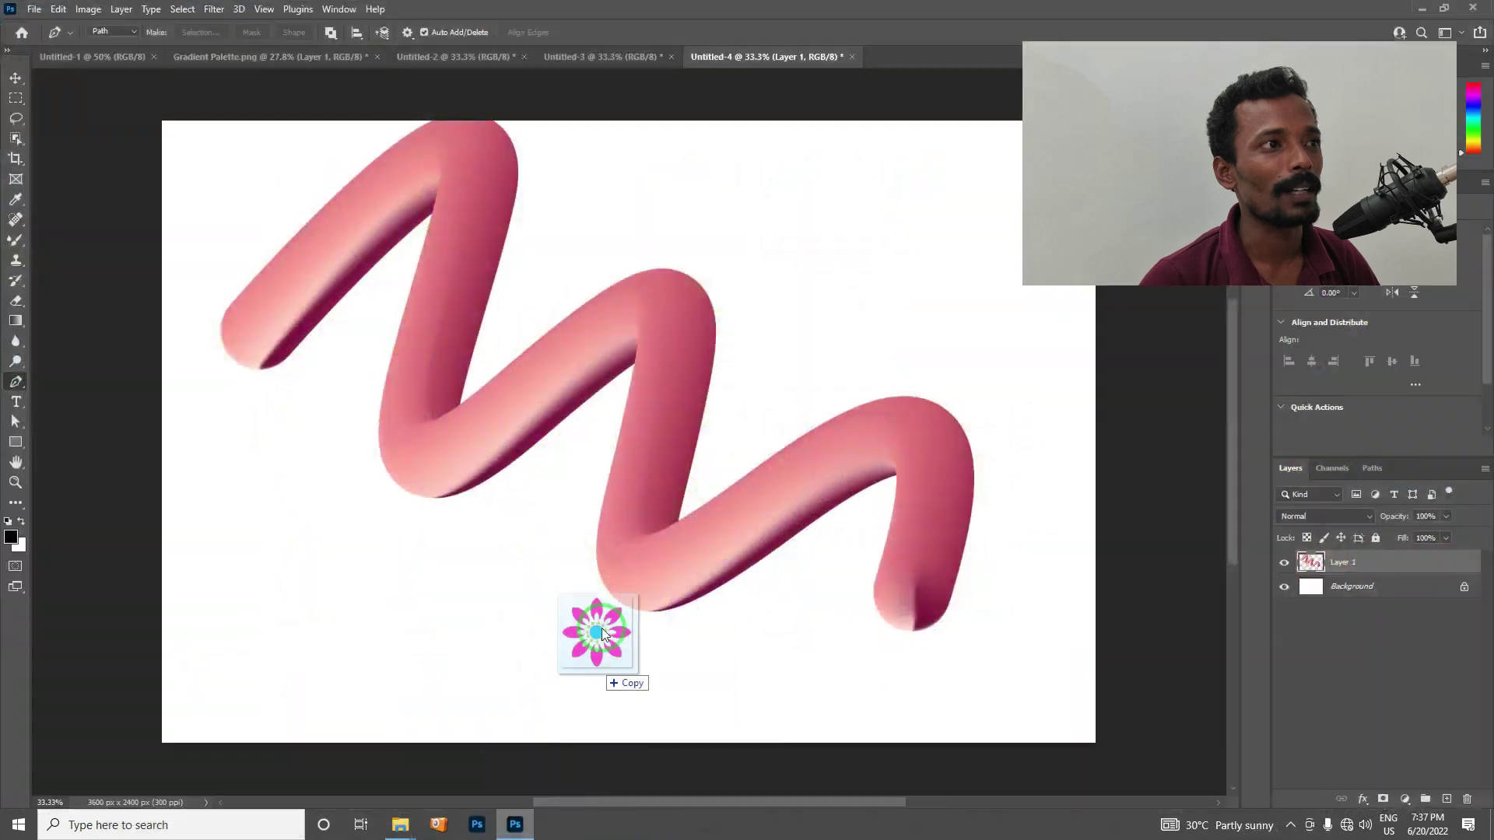
left_click_drag(519, 836, 934, 46)
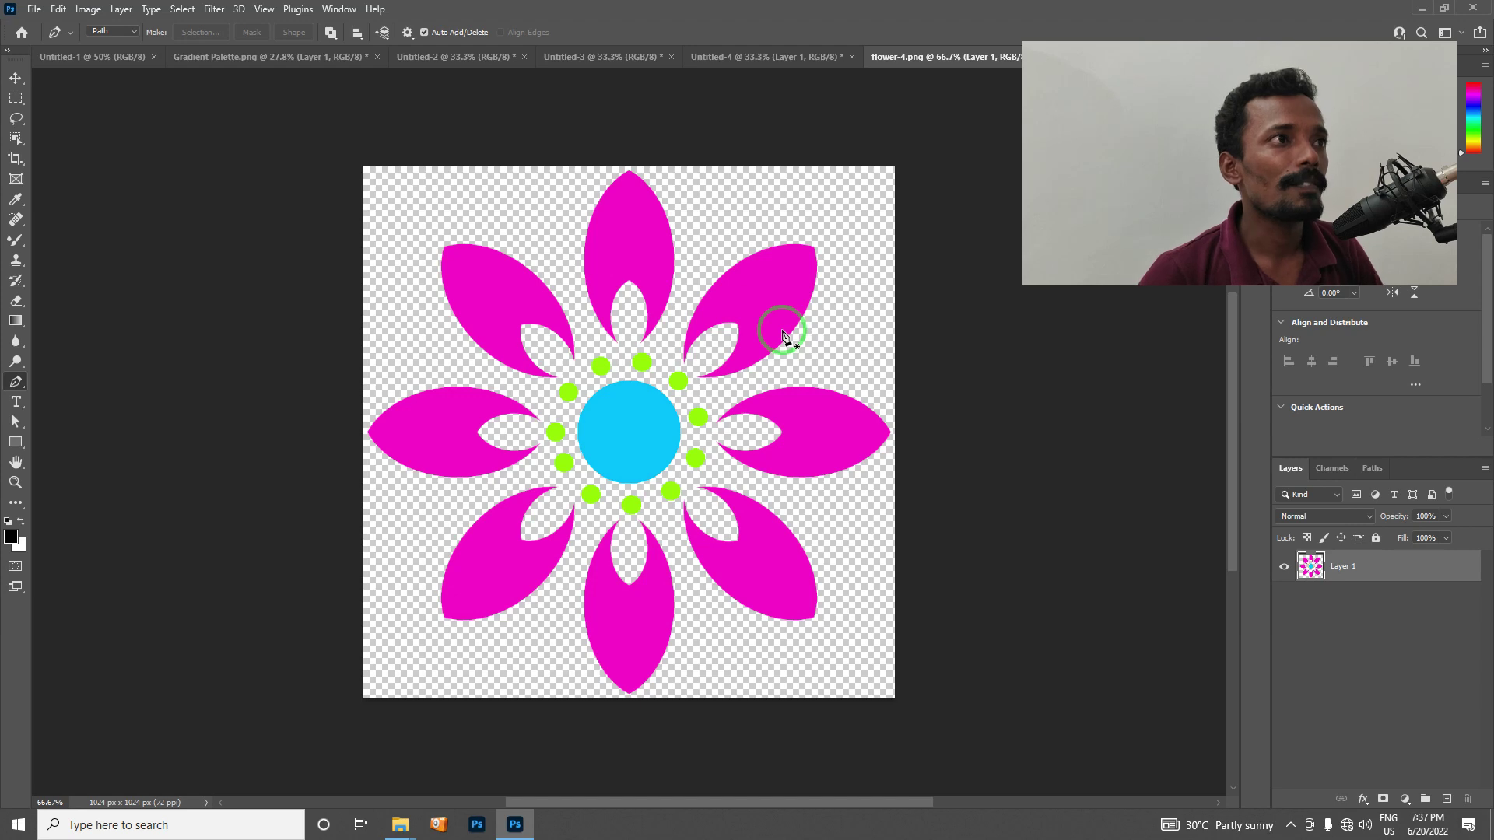
- Show the Window > Timeline panel and convert Layer 1 into a smart object
left_click(343, 10)
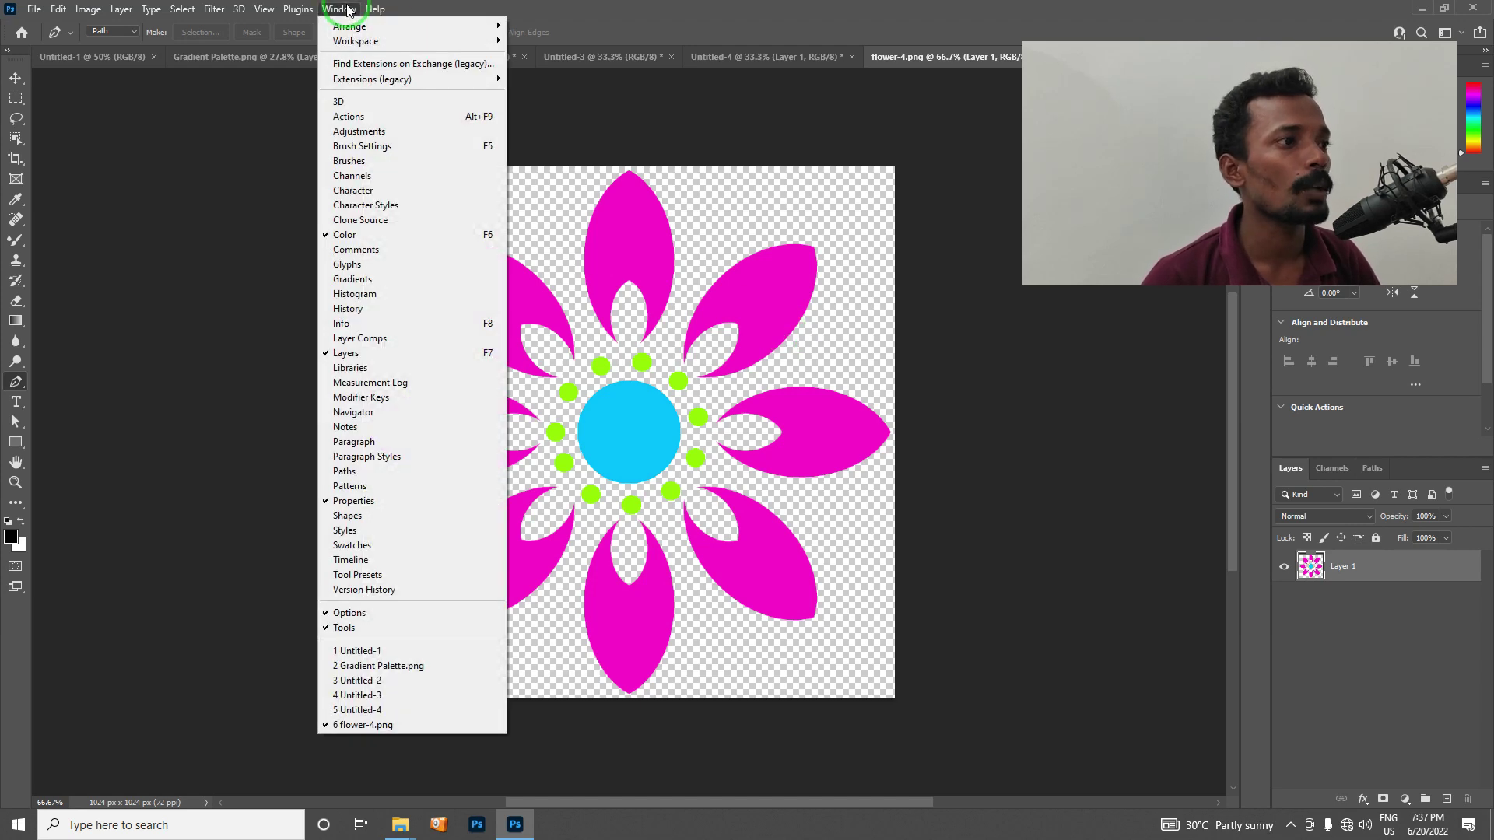
left_click(418, 559)
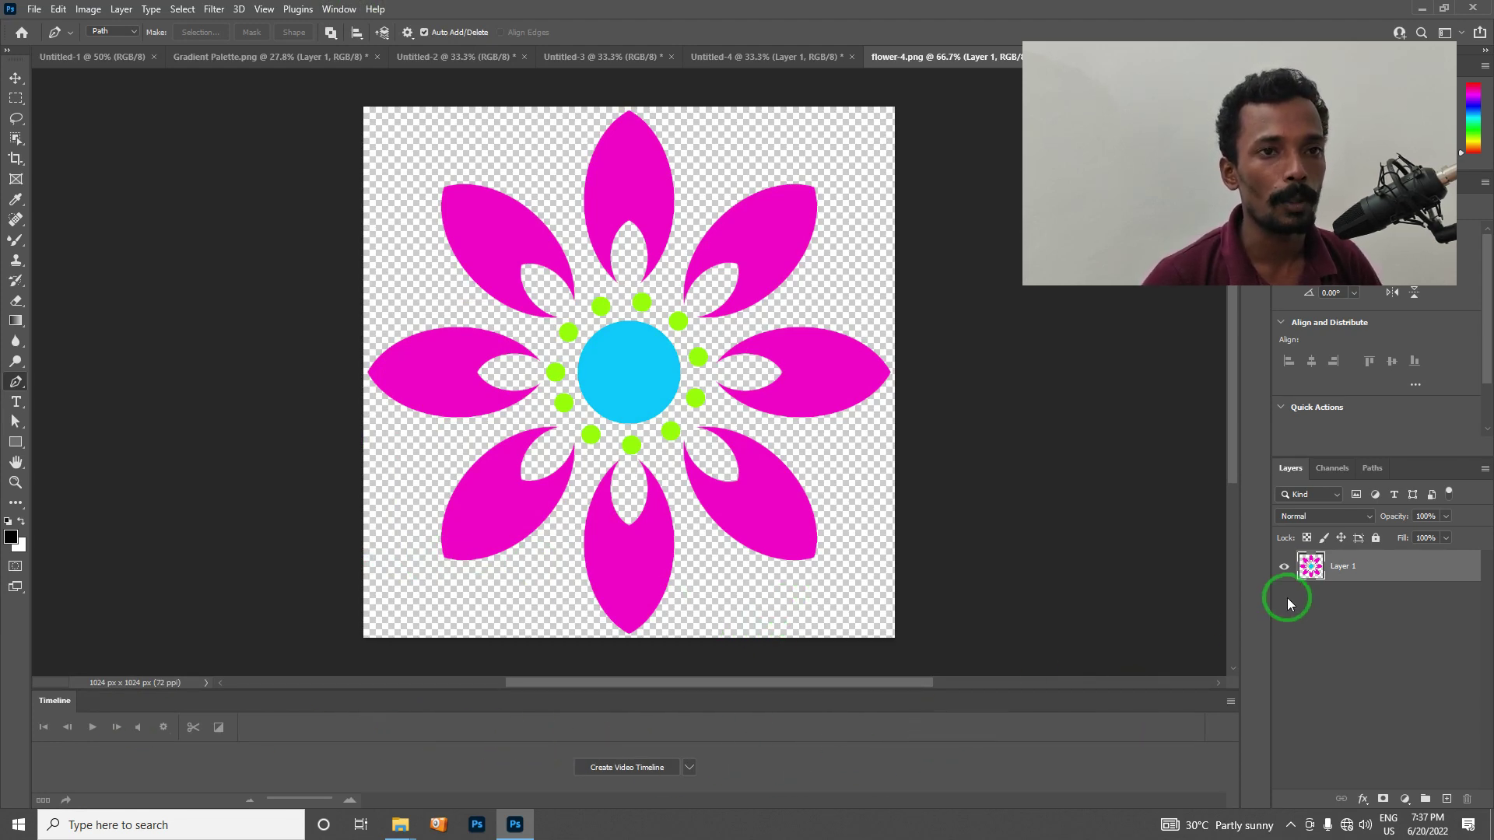
right_click(1331, 571)
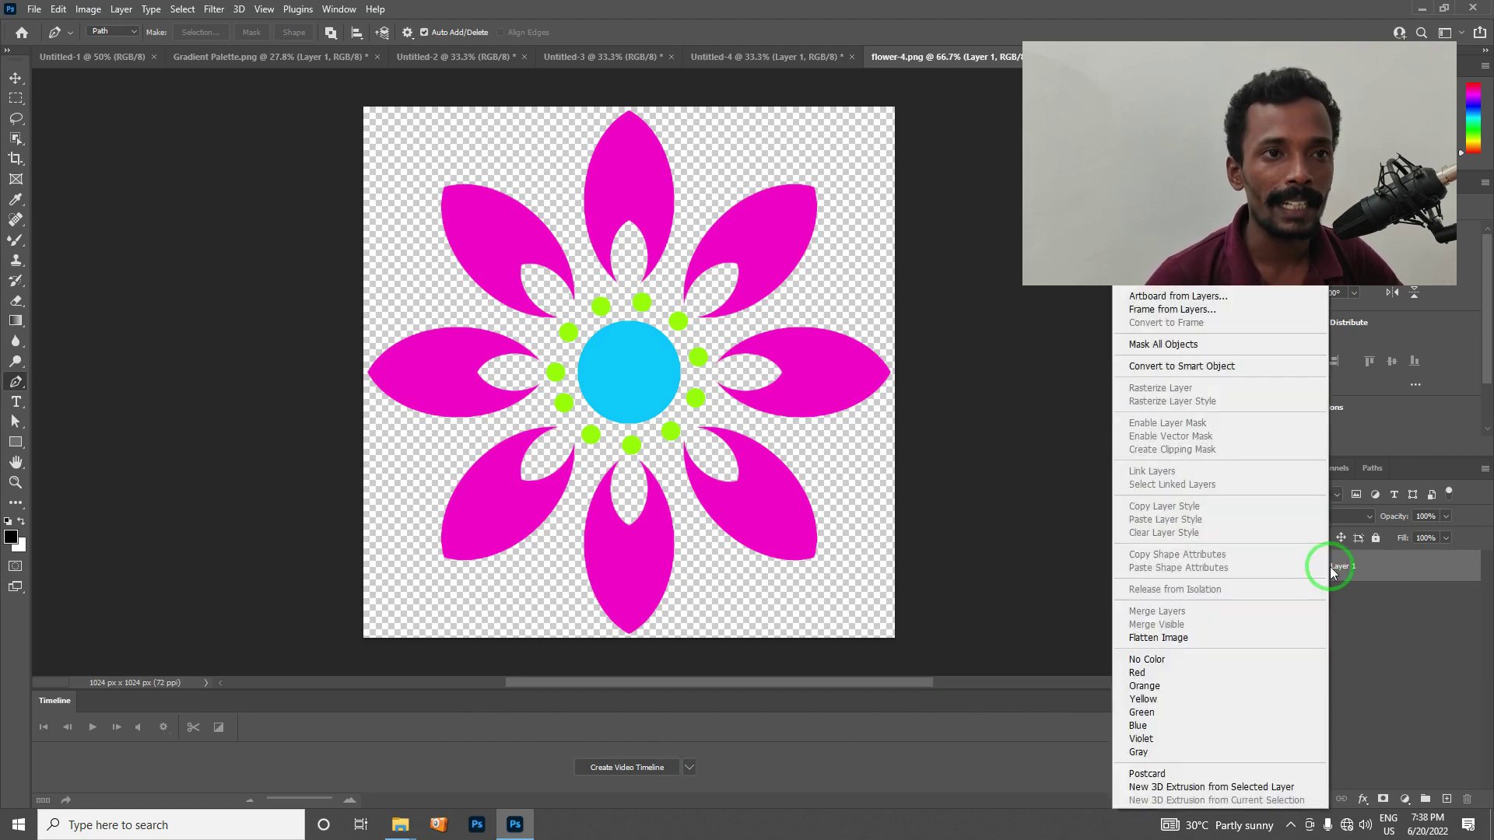
left_click(1186, 367)
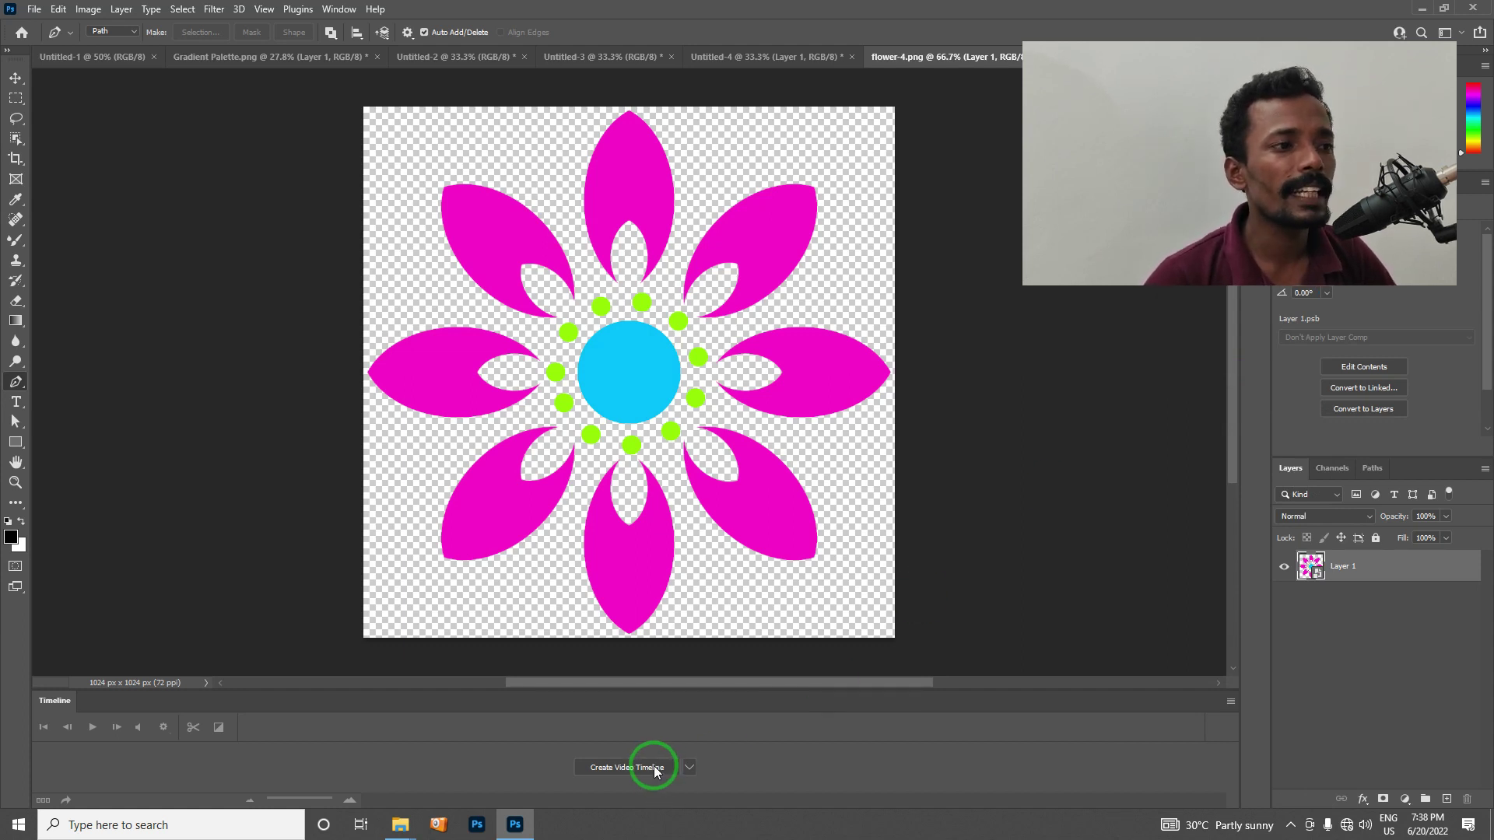
- Create a video timeline, making the Layer 1 smart object a five-second clip
left_click(688, 770)
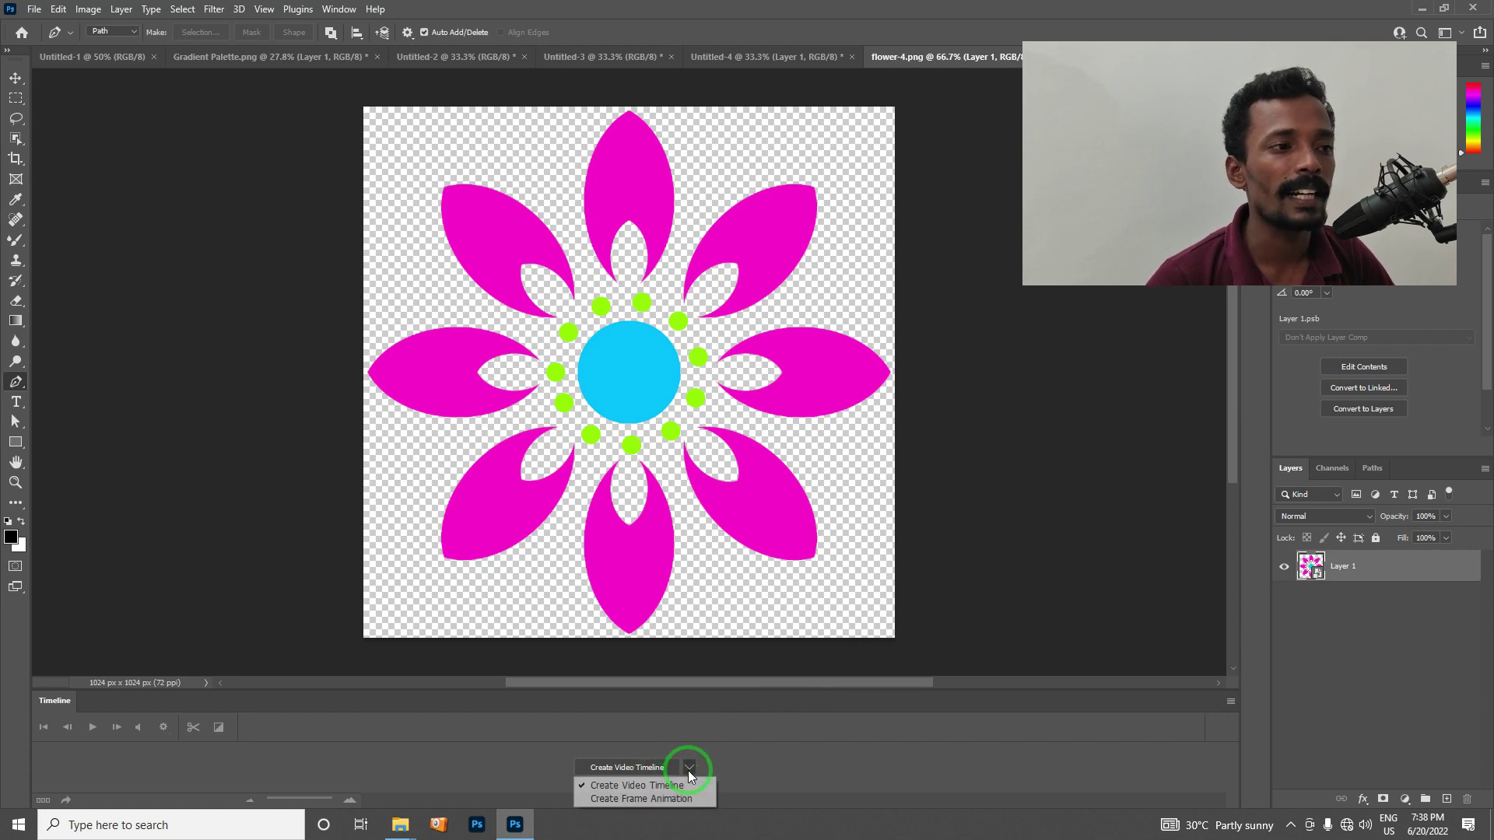
left_click(636, 785)
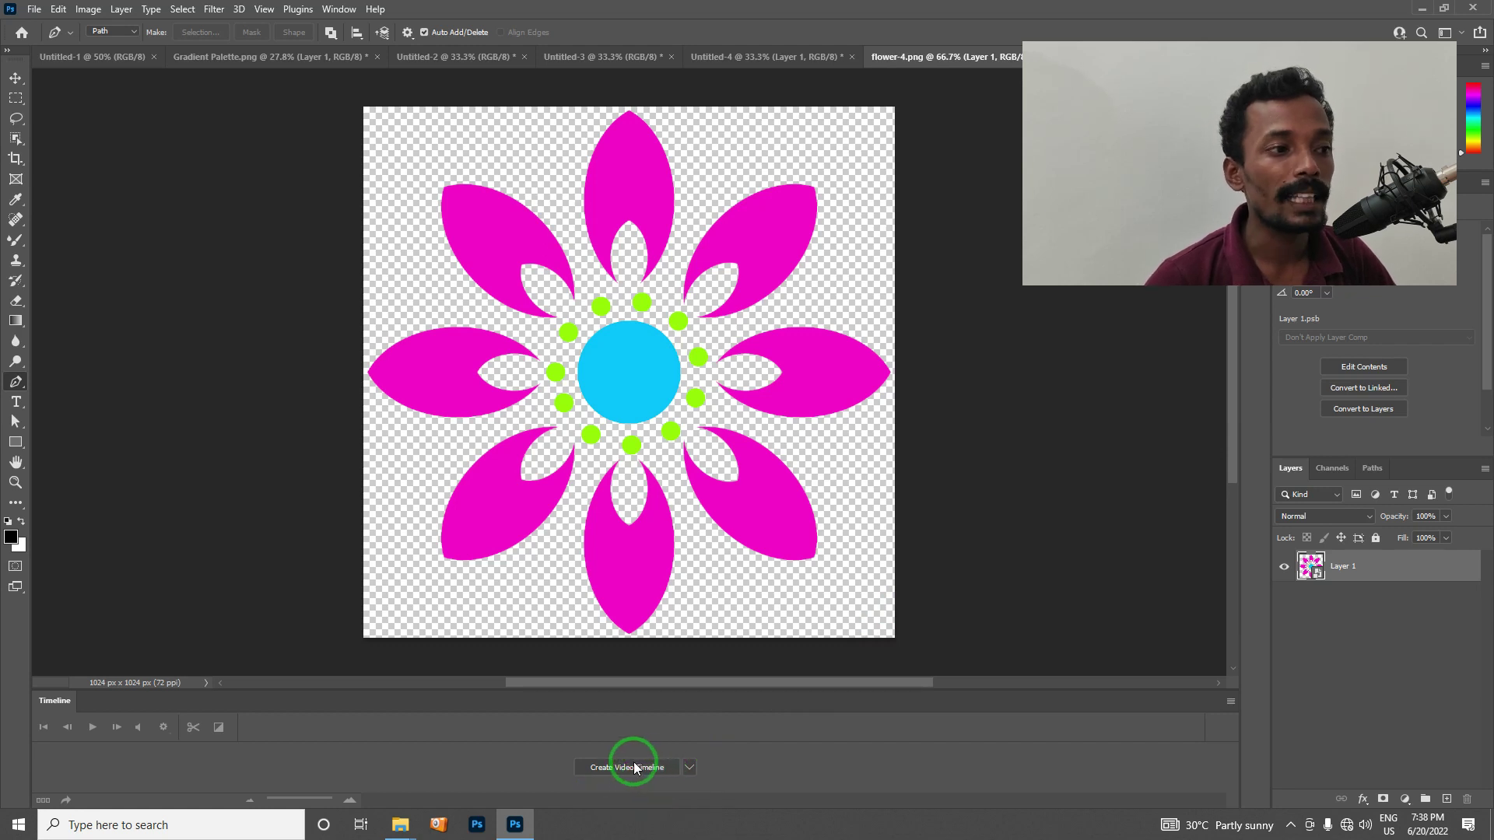
left_click(633, 768)
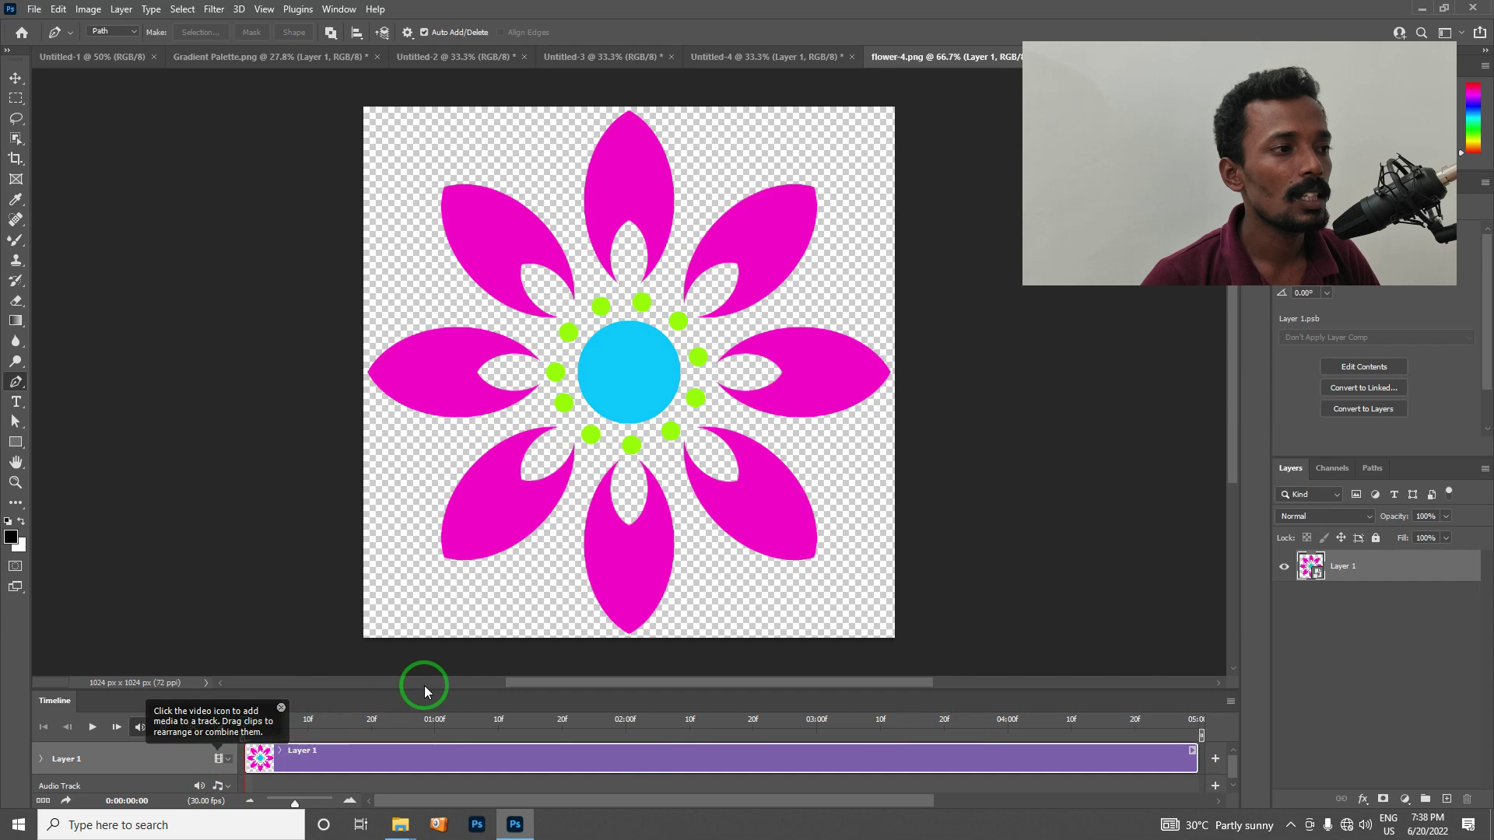
- Enlarge the timeline, expand Layer 1, and set a Transform keyframe at frame 0
mouse_move(425, 688)
left_mouse_down()
mouse_move(431, 623)
mouse_move(413, 614)
left_mouse_up()
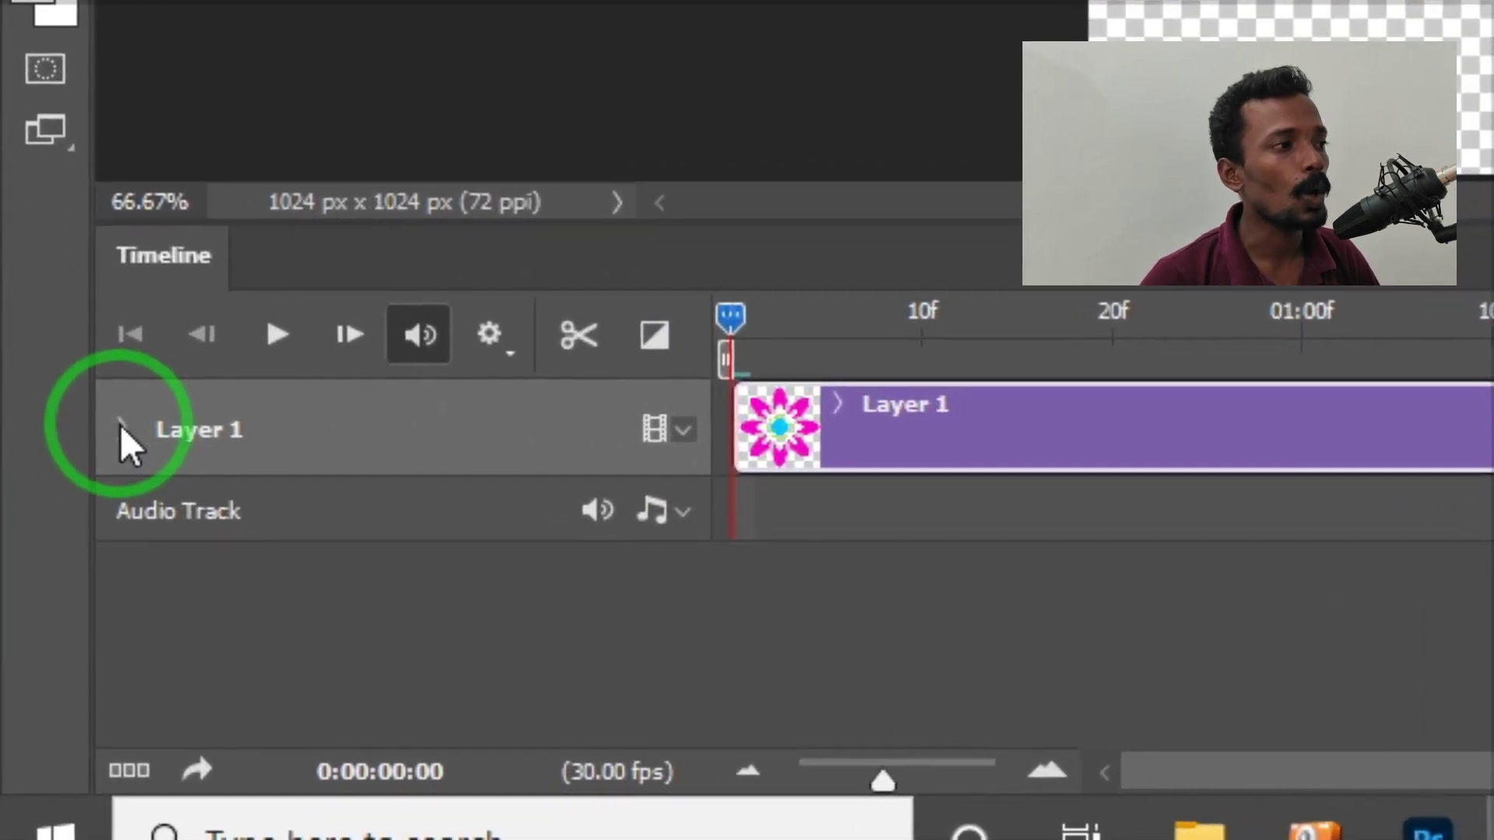
left_click(36, 686)
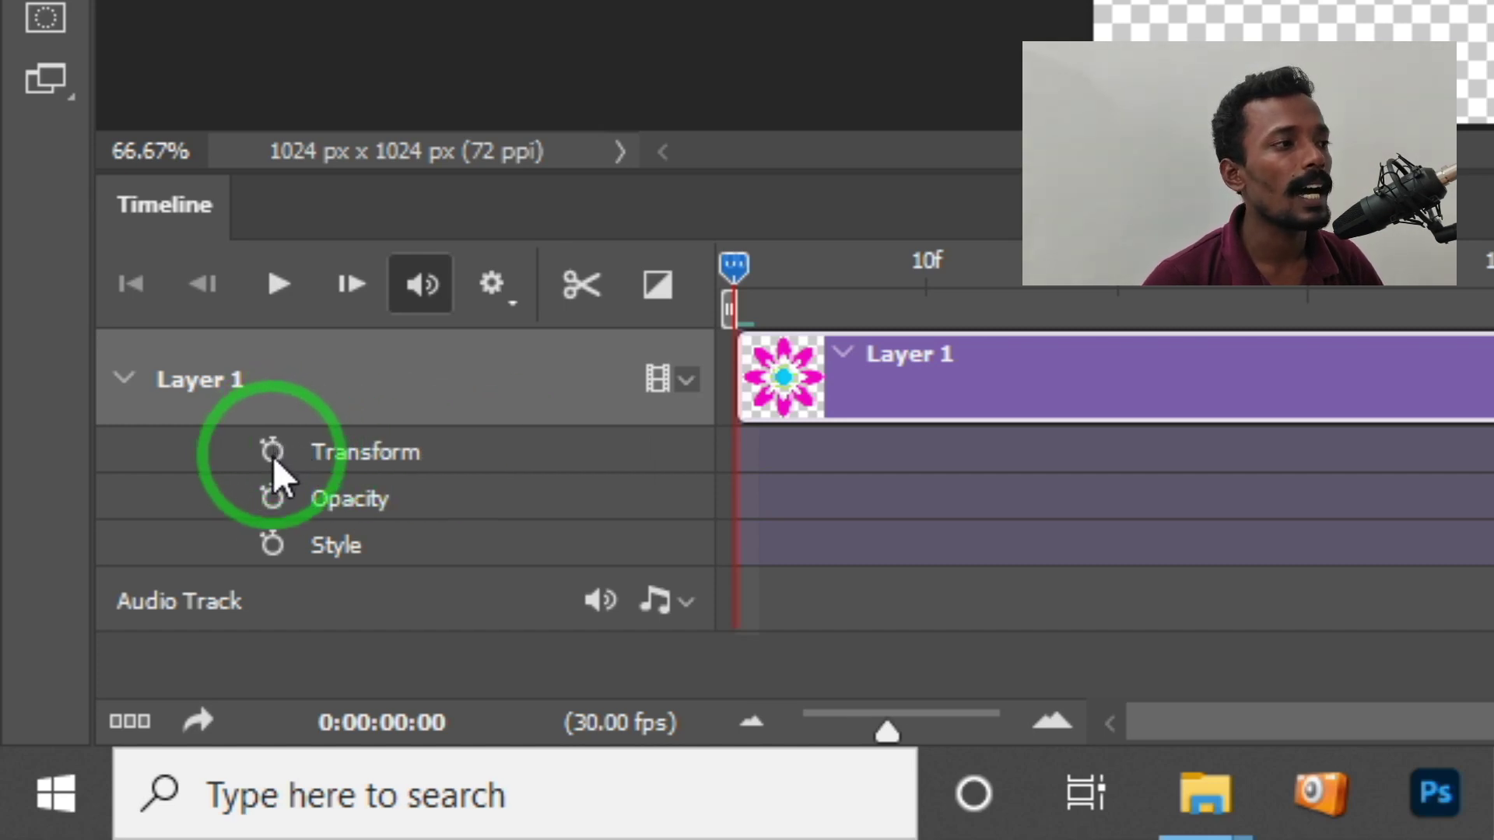
left_click(273, 457)
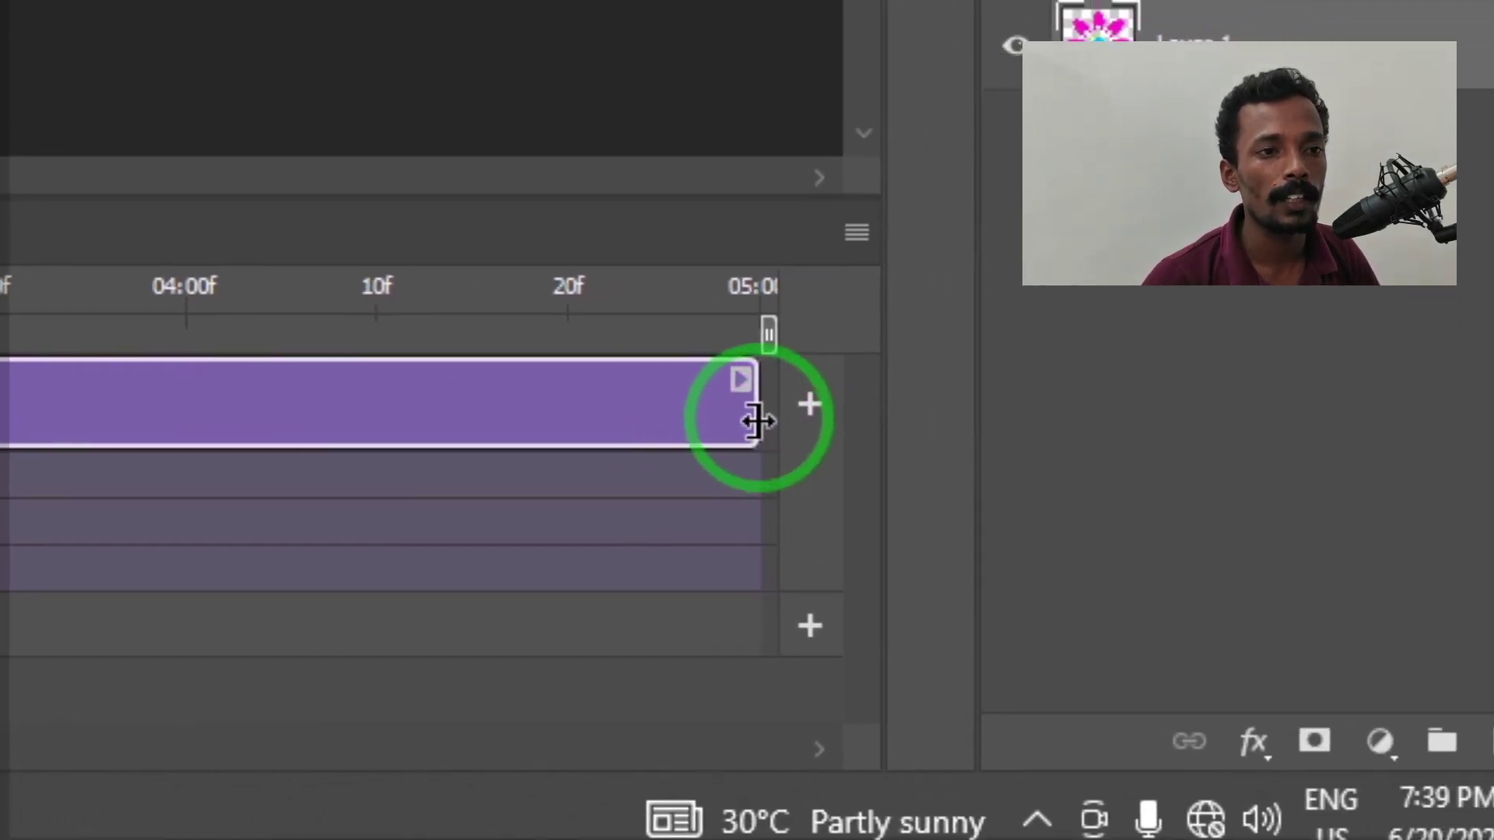
- Trim the Layer 1 clip to end at 02:20 and move the playhead to 20f
left_click_drag(757, 421, 749, 424)
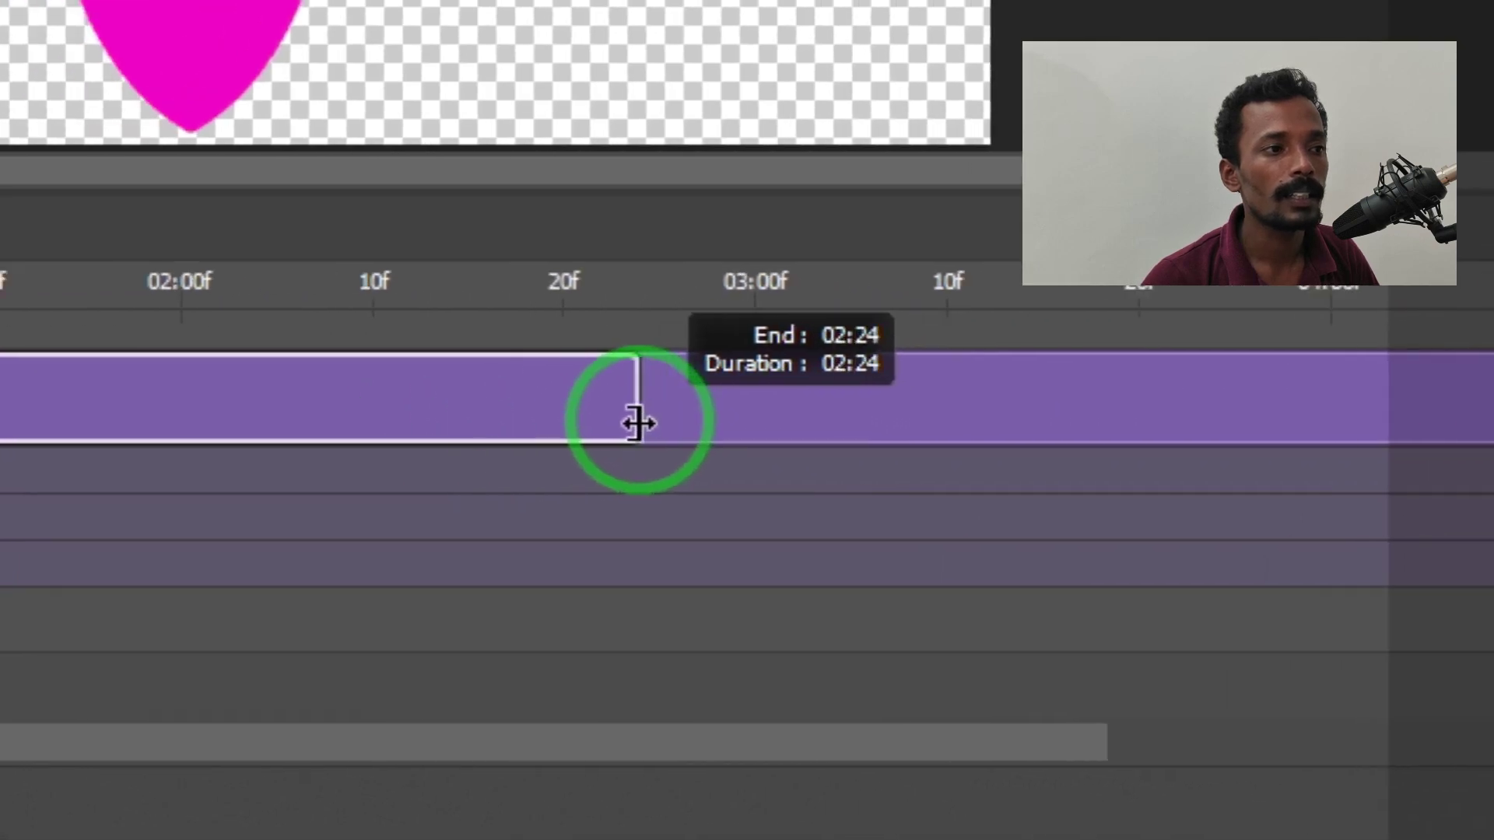
left_click_drag(748, 424, 745, 422)
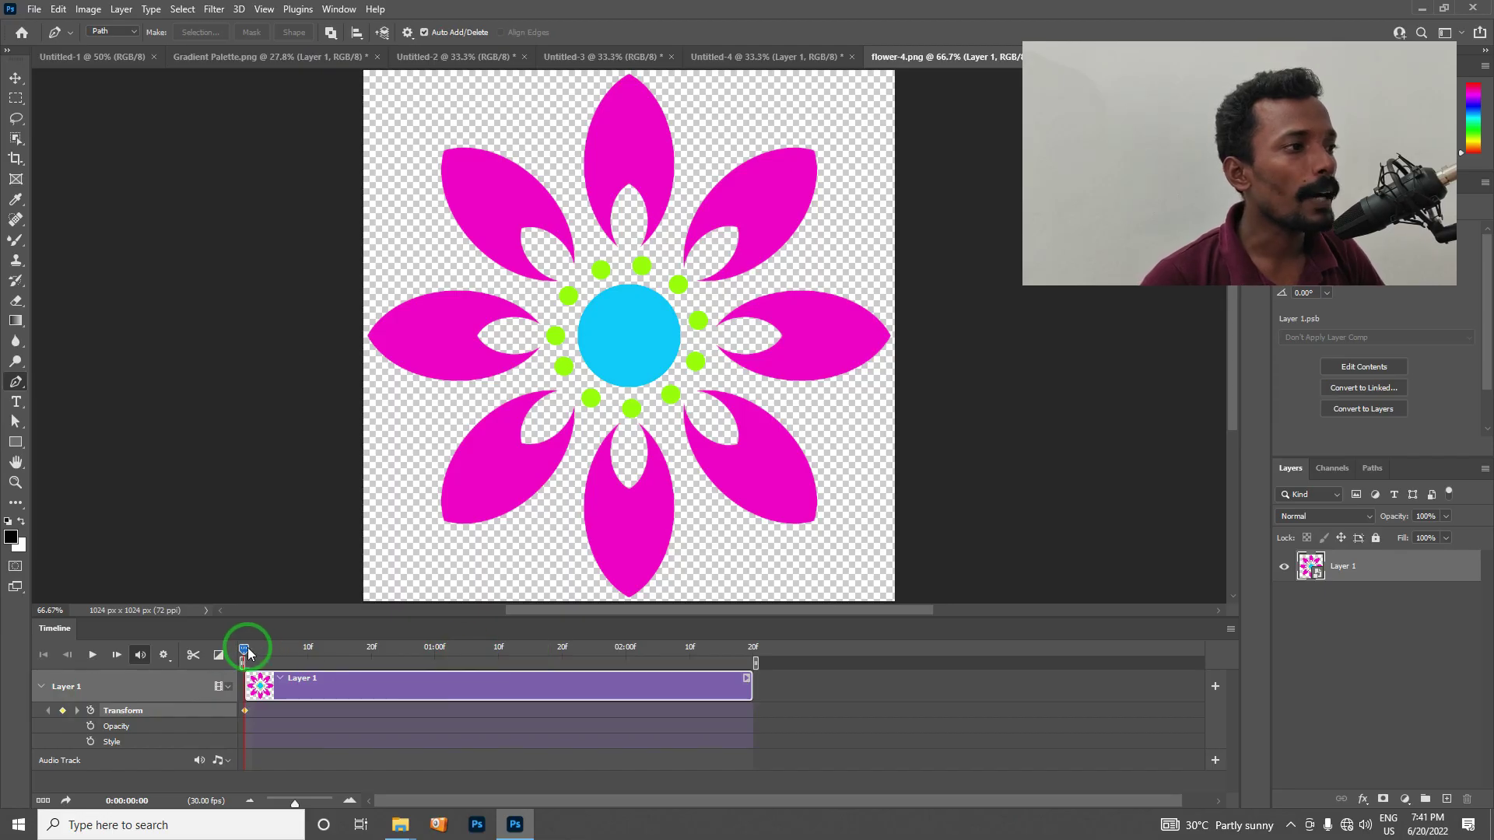
left_click_drag(248, 649, 378, 658)
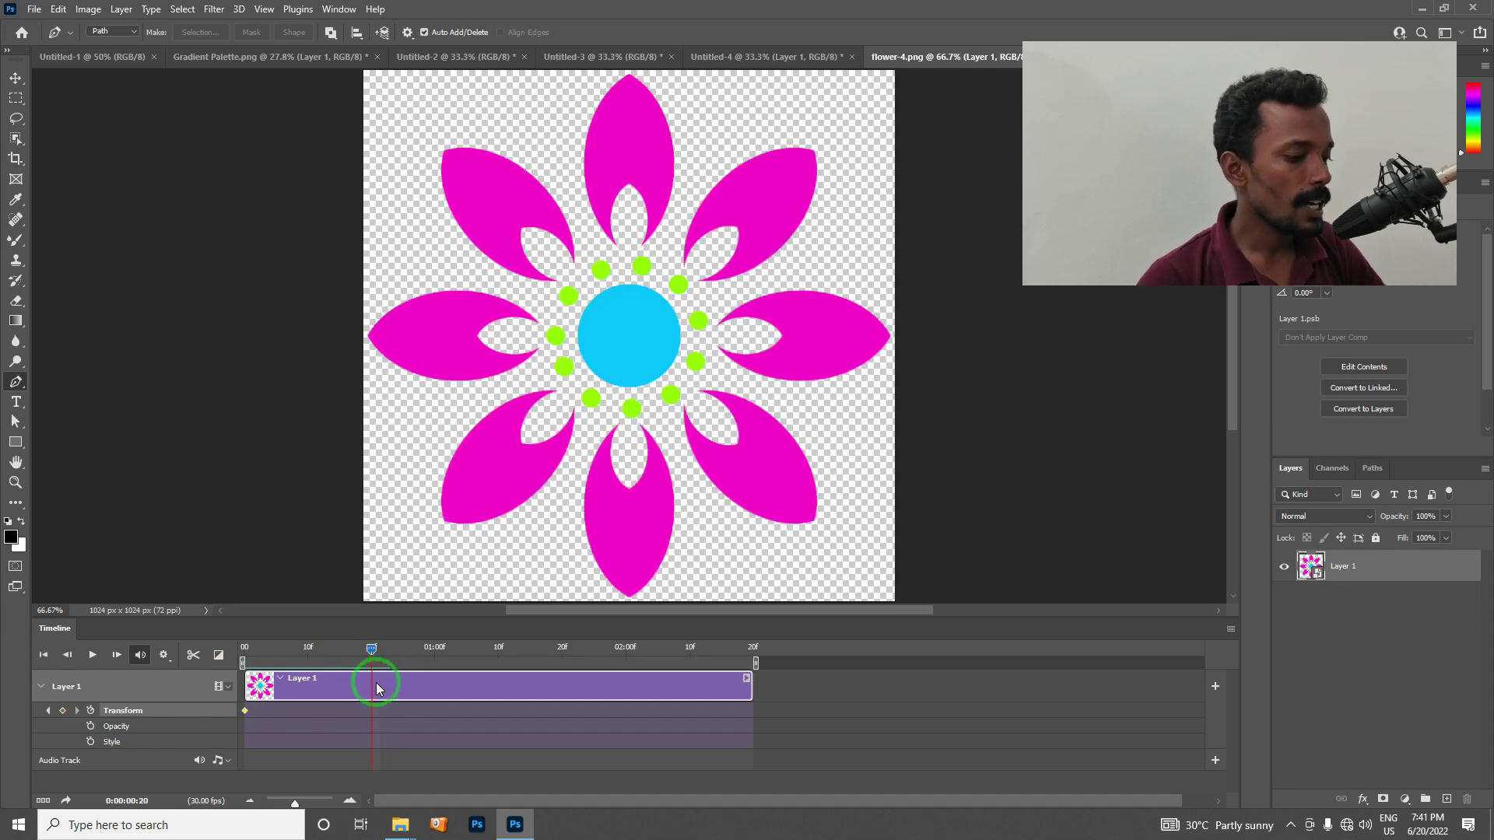
- Rotate the flower 90° clockwise at frame 20 as the first rotation keyframe
key("ctrl+t")
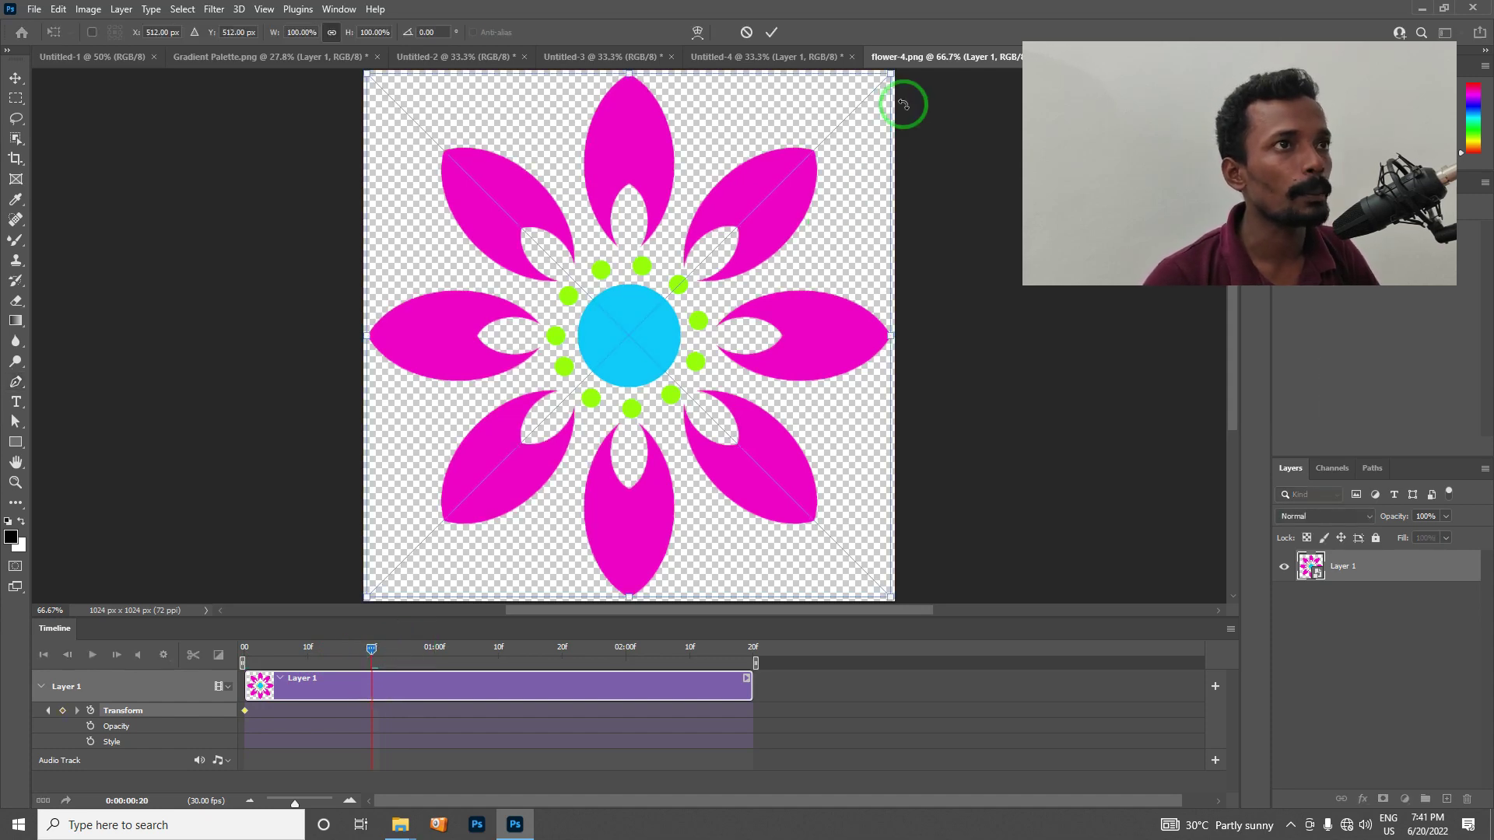
right_click(834, 171)
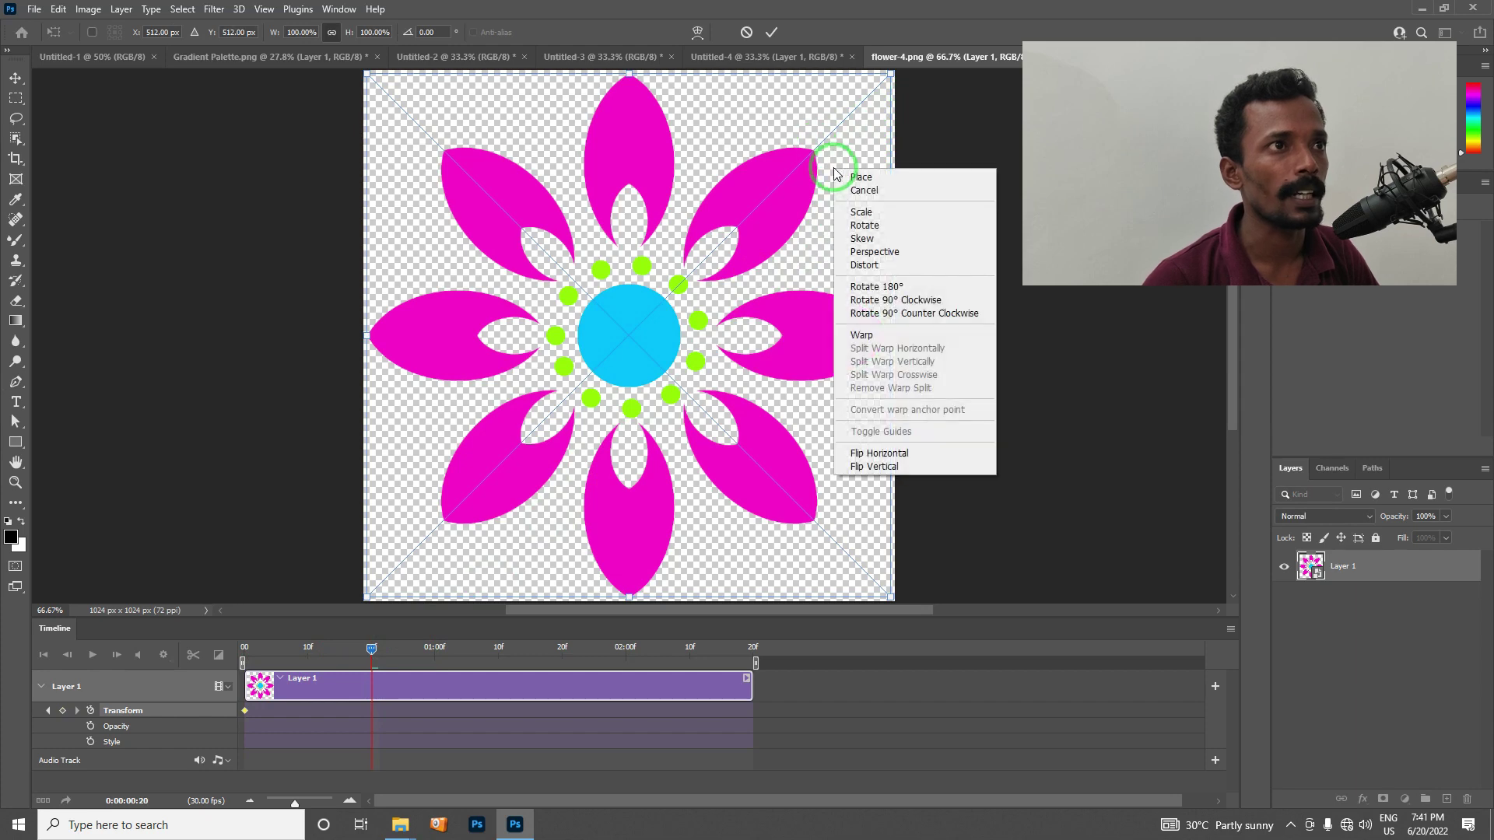
left_click(917, 299)
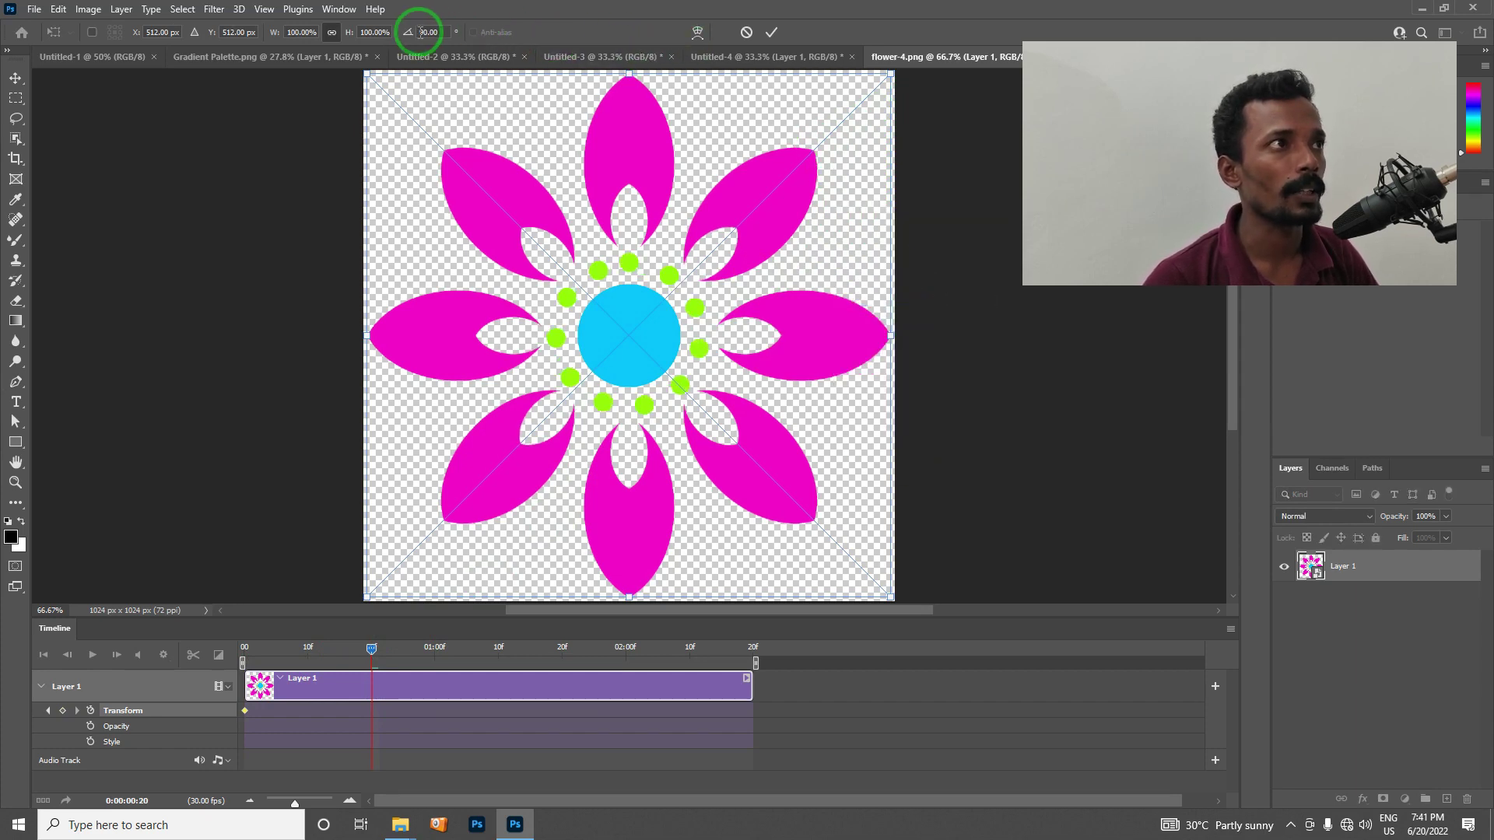
left_click(772, 33)
key("p")
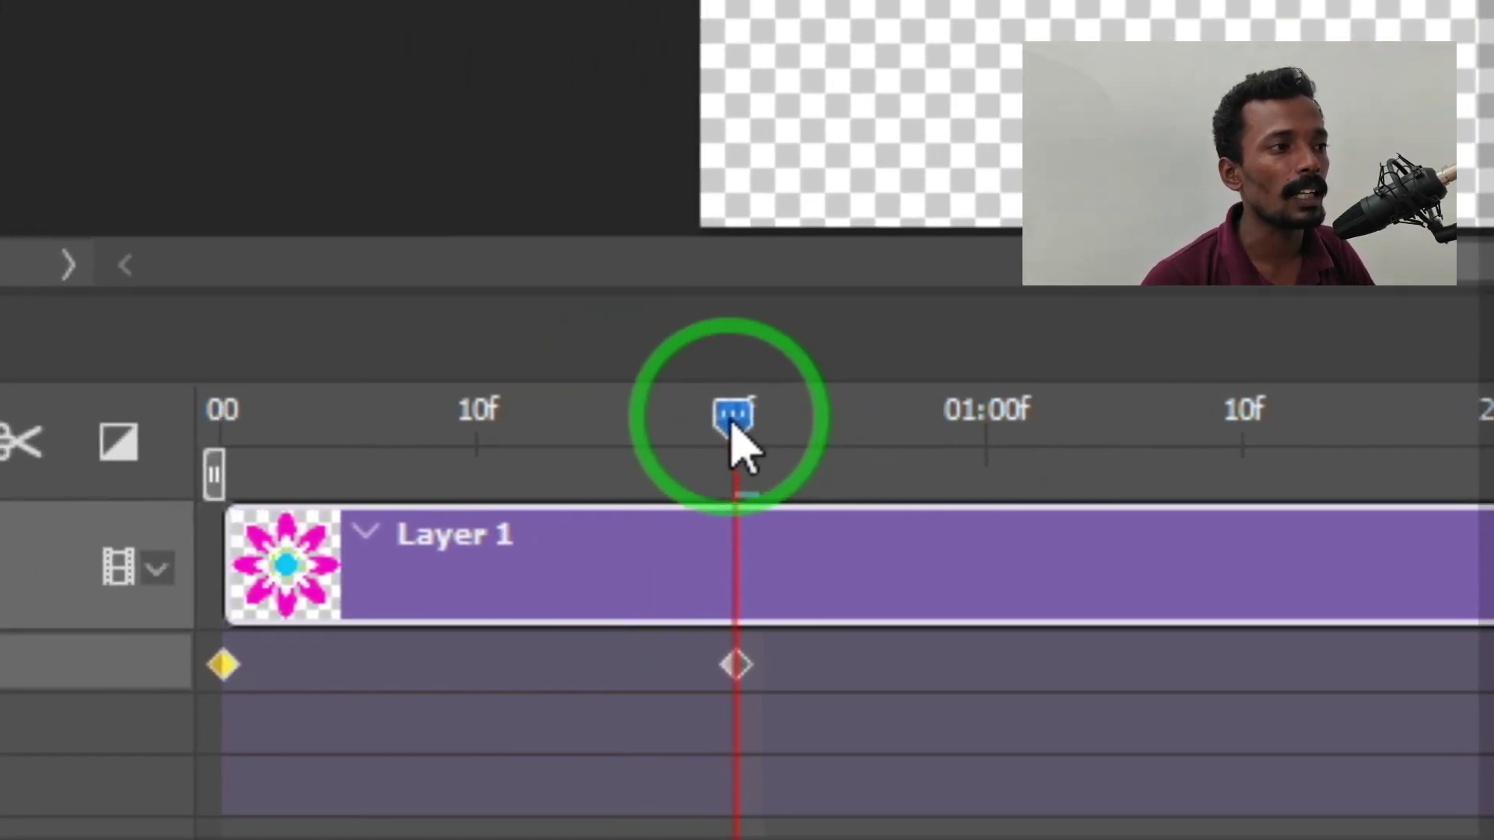
- At a later frame, rotate the flower another 90° clockwise as a new keyframe
mouse_move(658, 439)
left_mouse_down()
mouse_move(844, 459)
mouse_move(766, 455)
left_mouse_up()
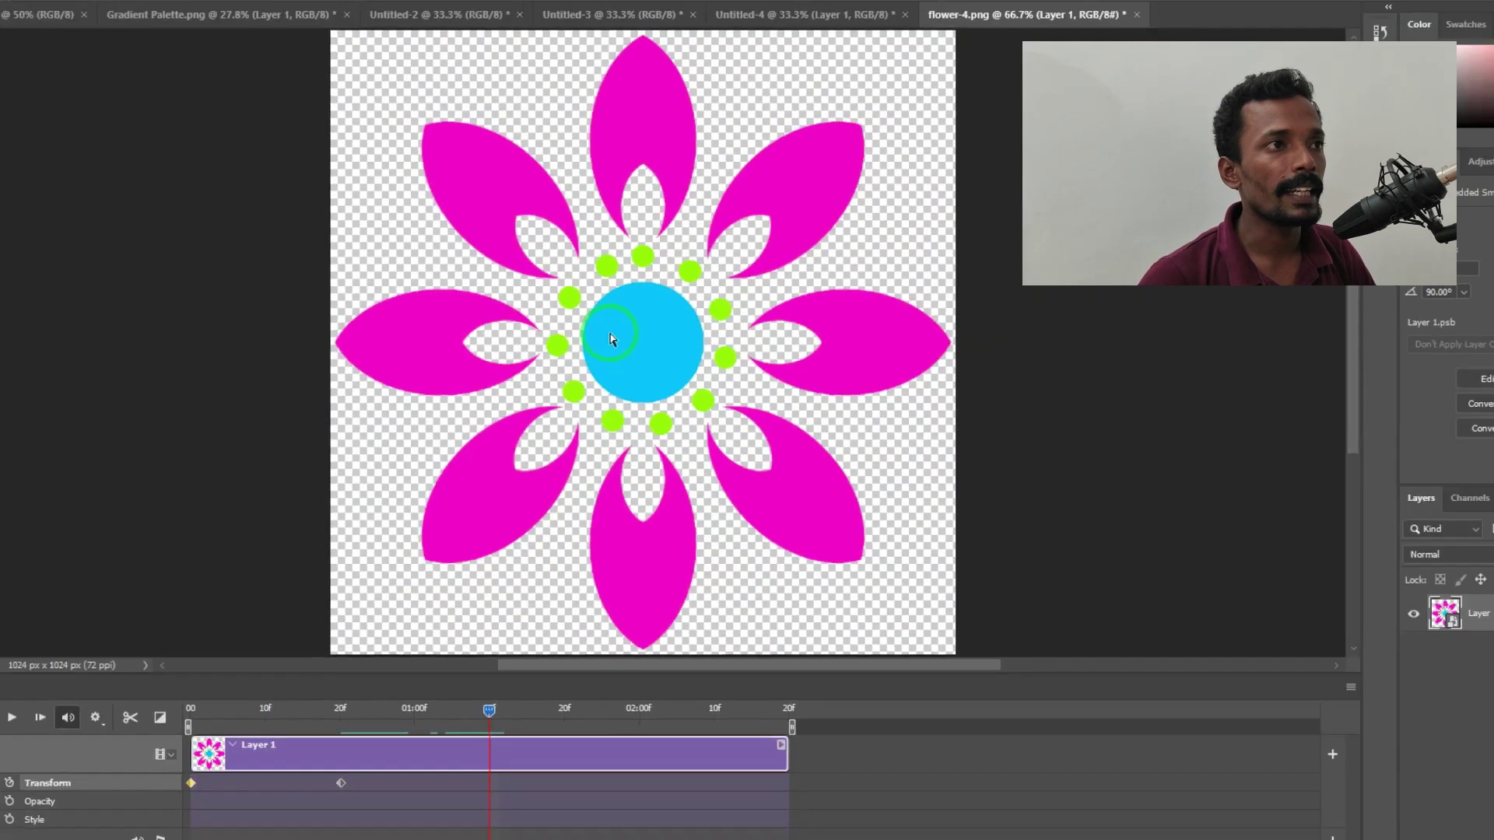
key("ctrl+t")
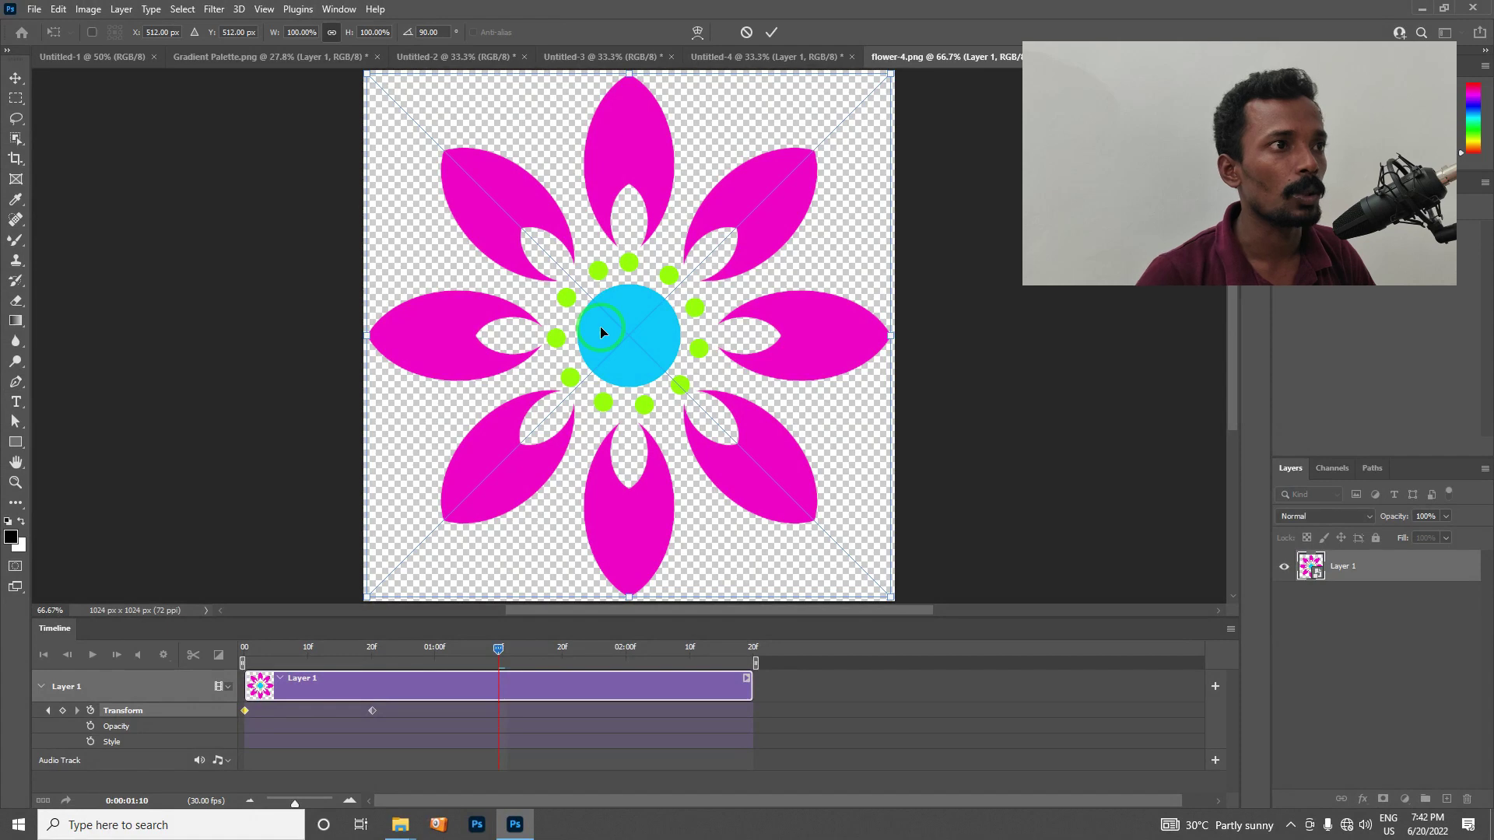
right_click(601, 327)
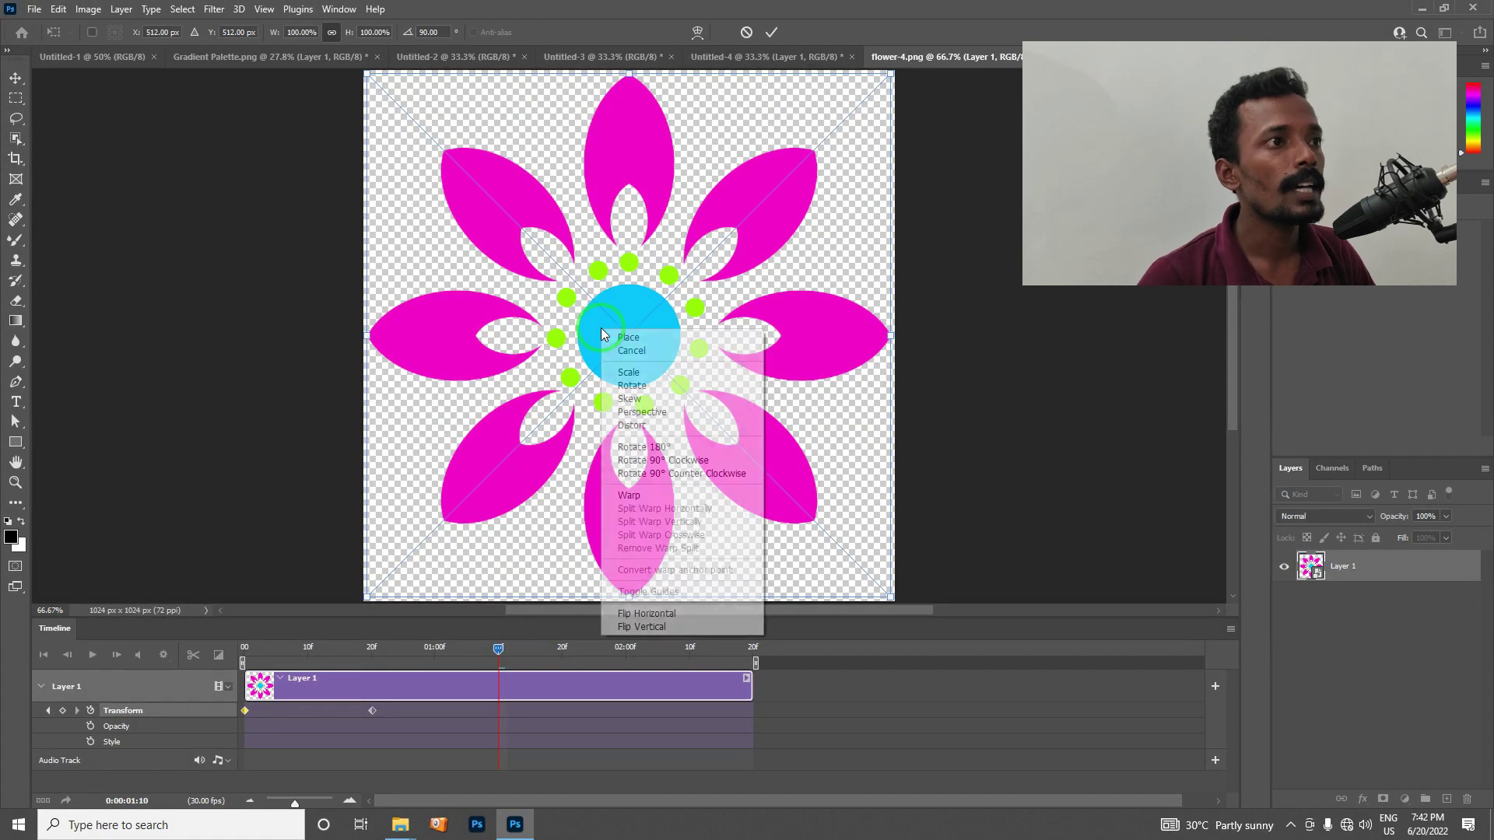
left_click(668, 465)
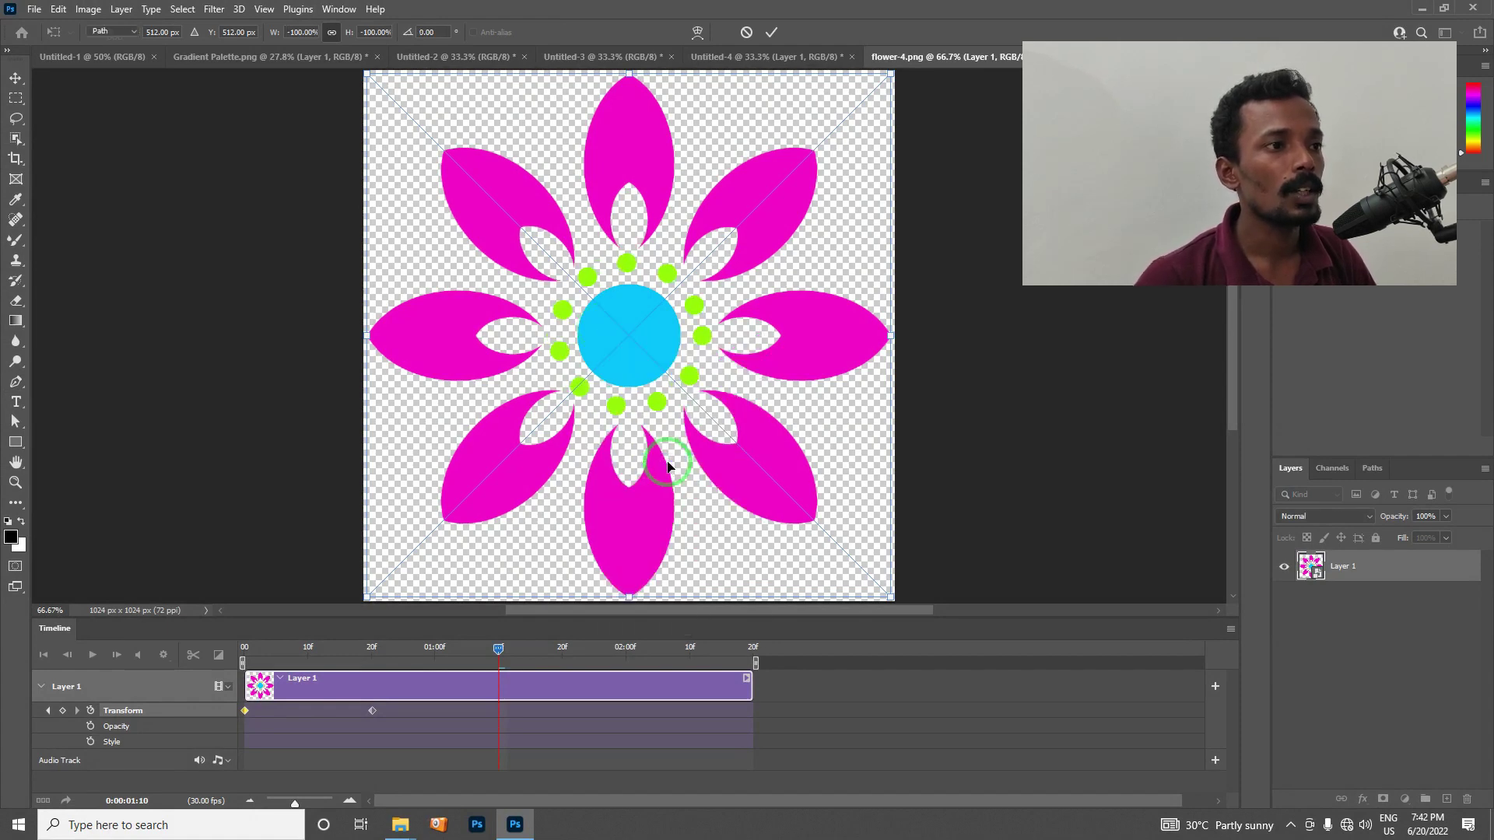
key("Return")
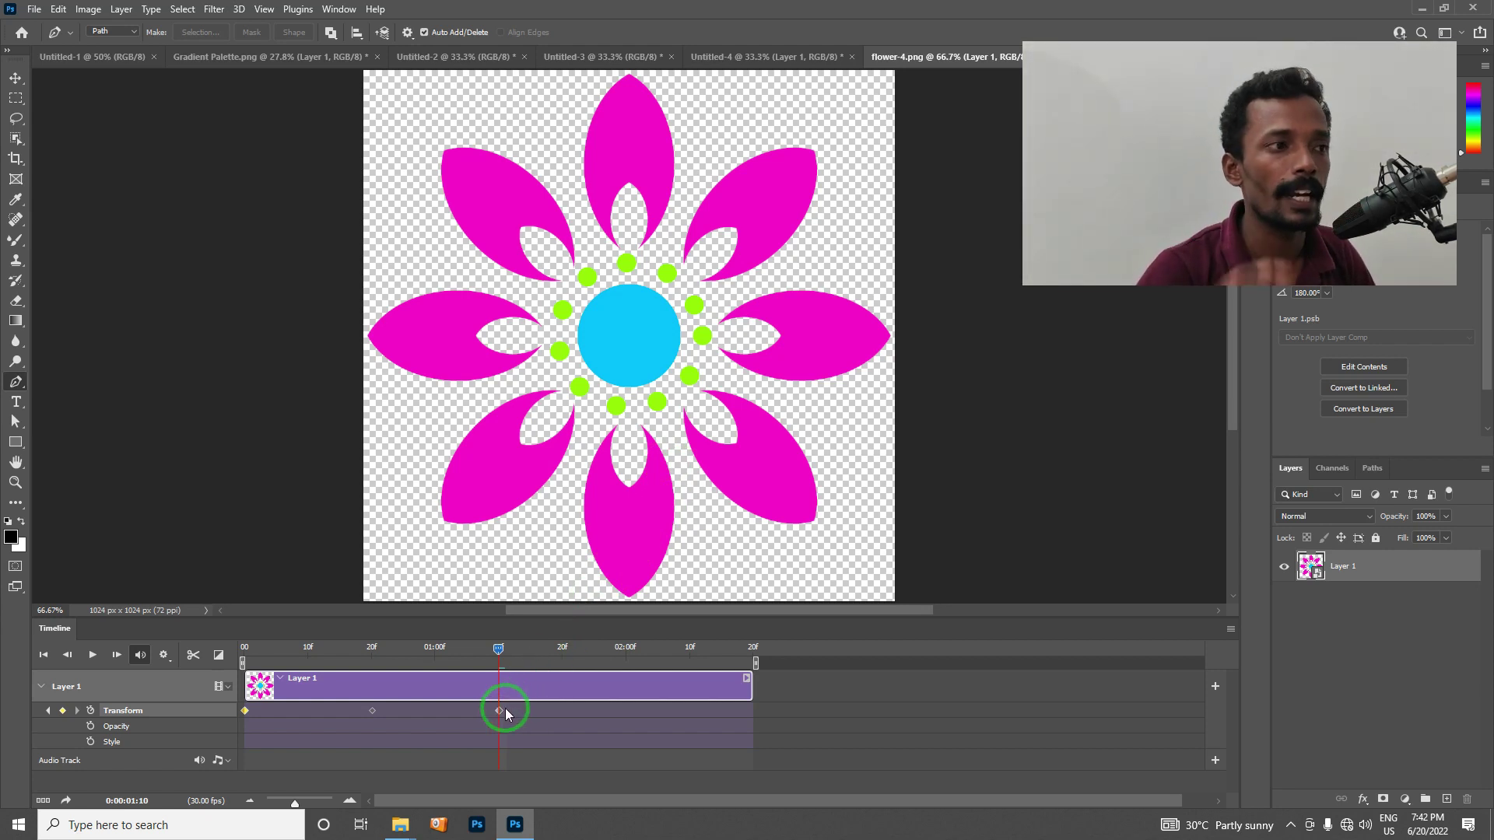
- Further along the clip, add a third 90° clockwise rotation keyframe
left_click_drag(499, 648, 629, 666)
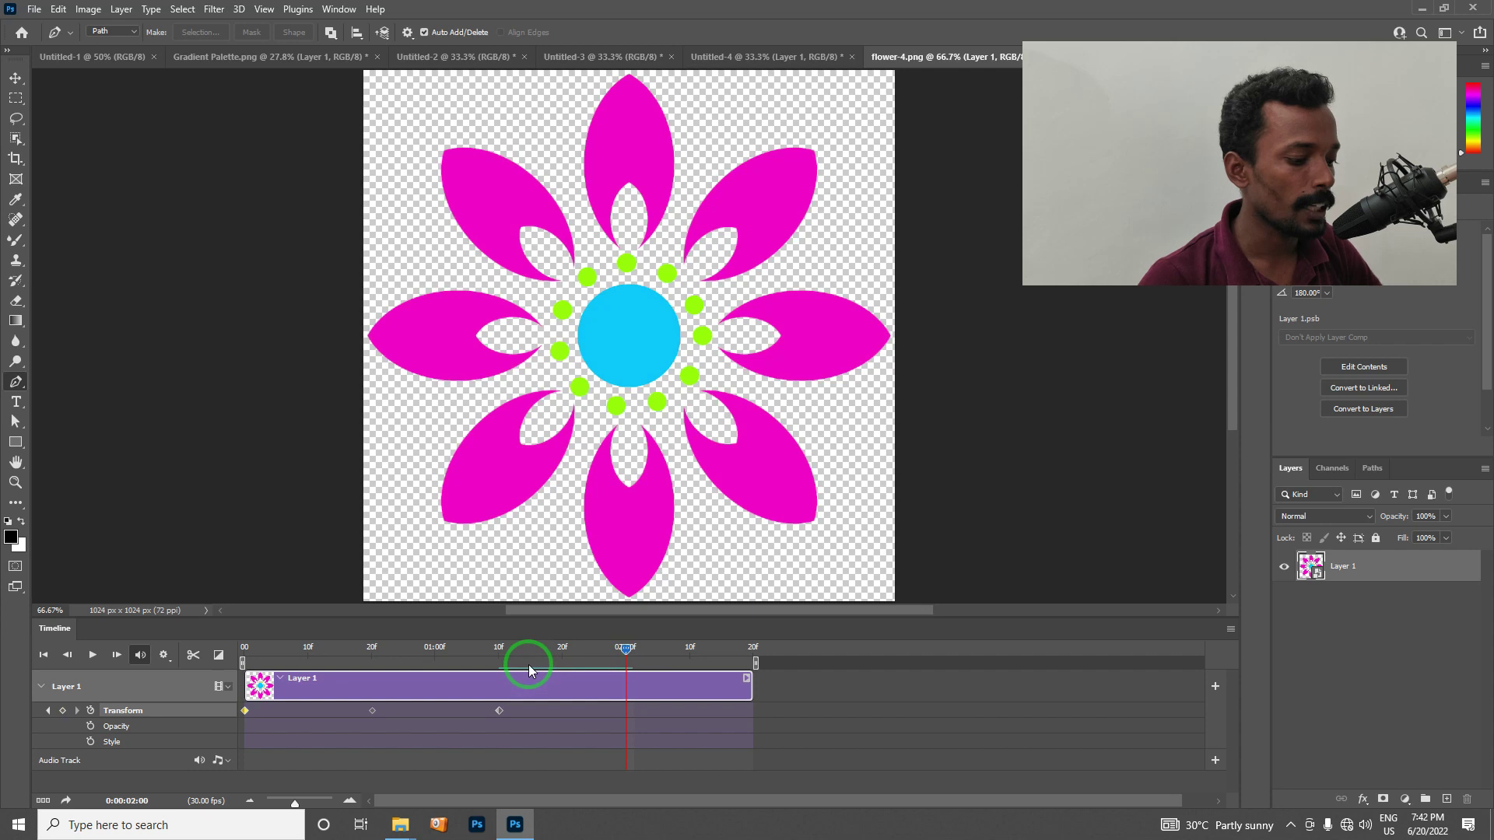
key("ctrl+t")
right_click(804, 355)
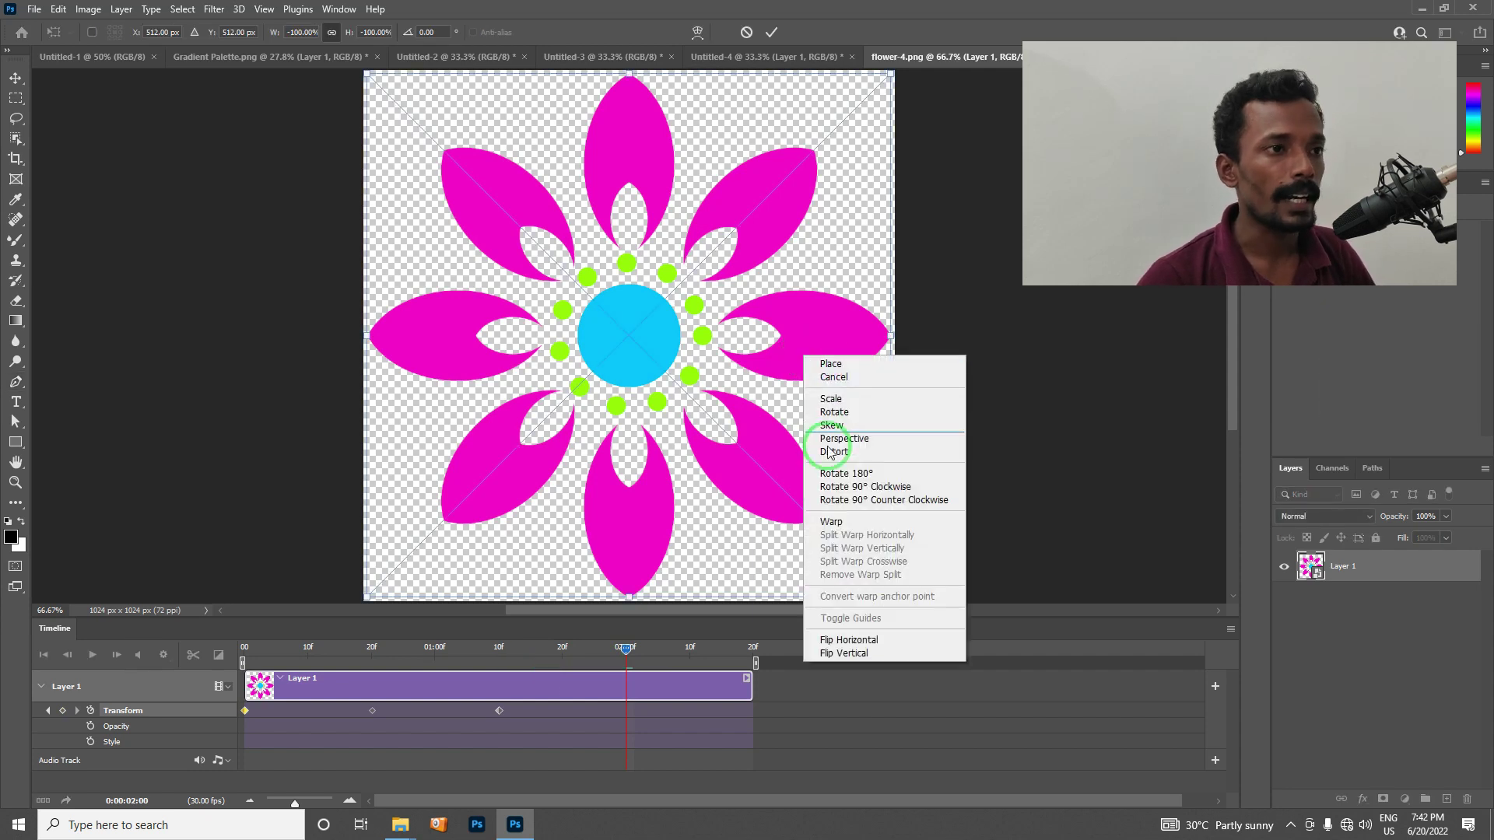
left_click(867, 487)
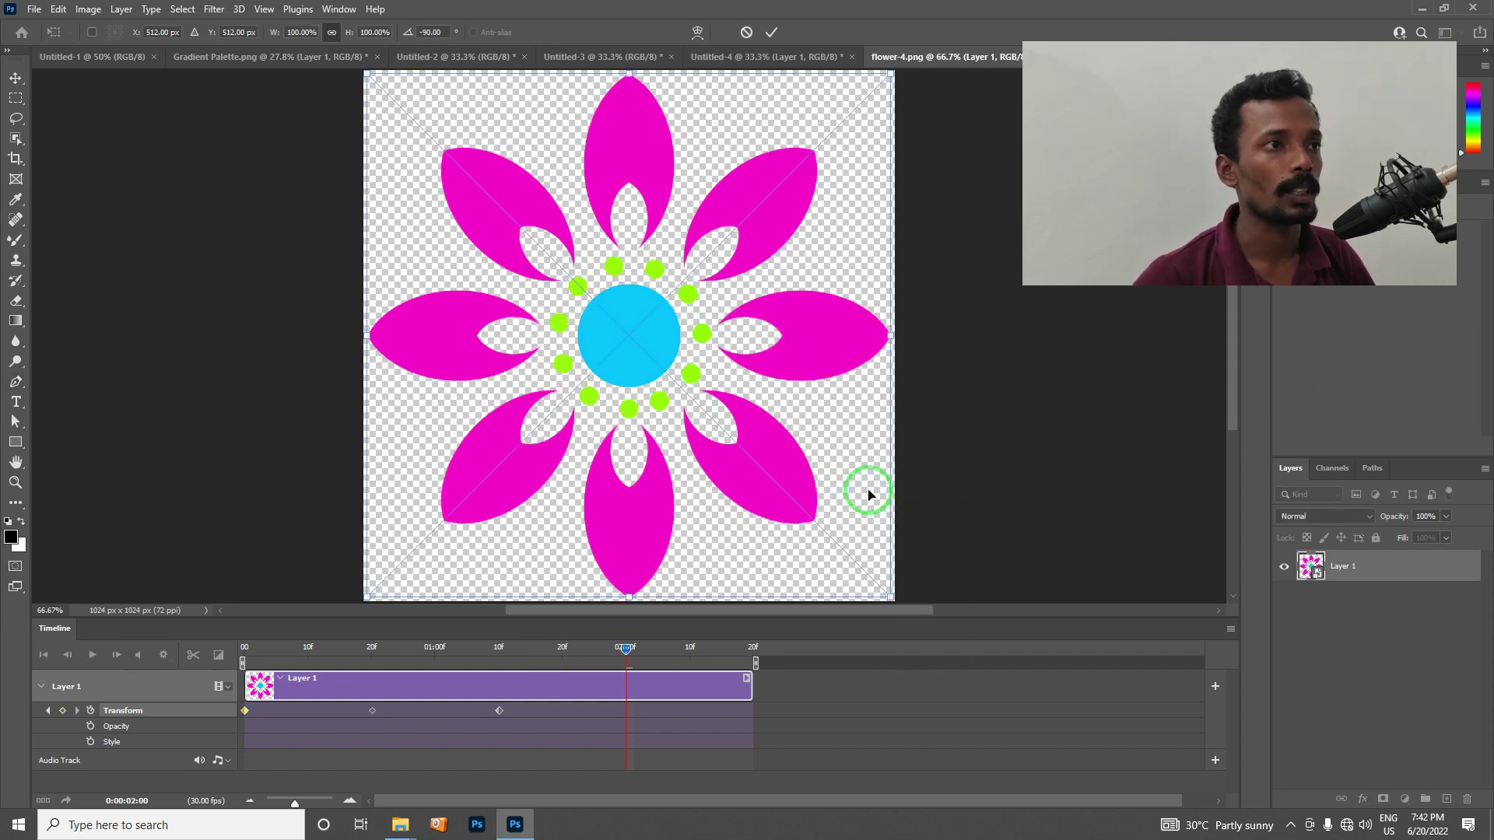
key("Return")
key("p")
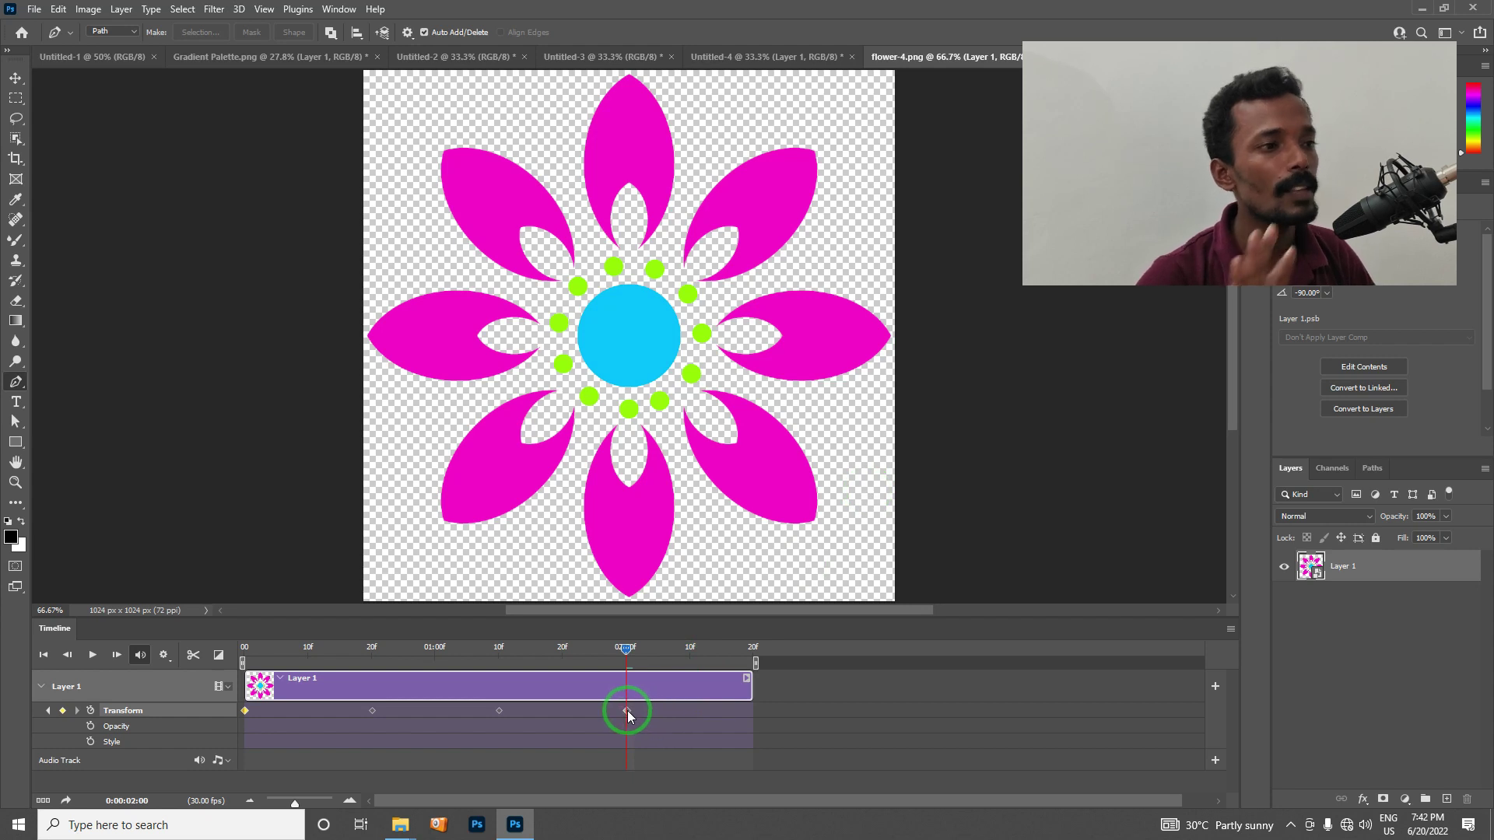
- At the clip's end, rotate the flower back to its starting angle as the final keyframe
left_click_drag(626, 646, 751, 670)
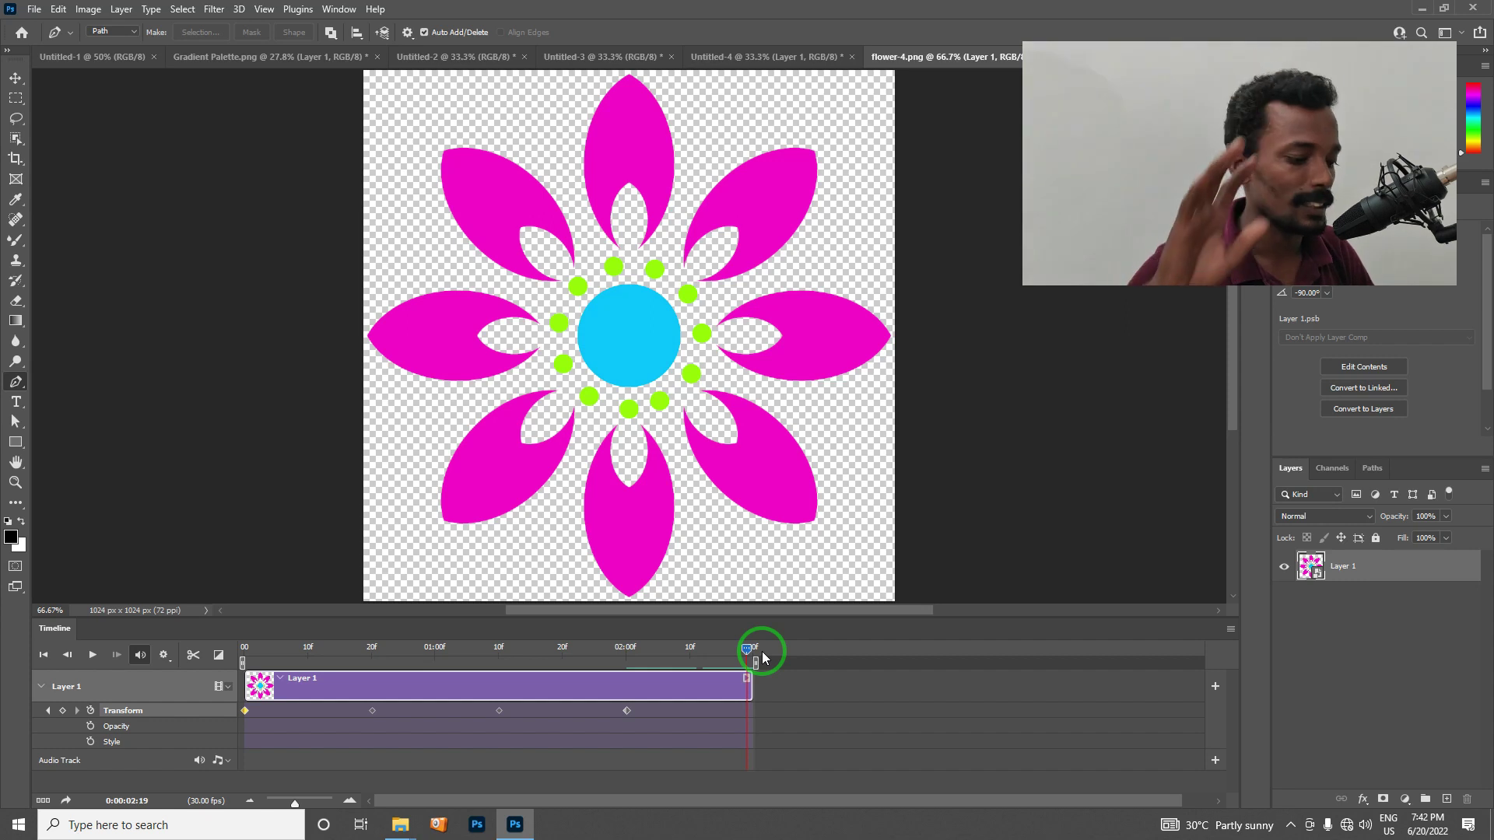
key("ctrl+t")
right_click(735, 340)
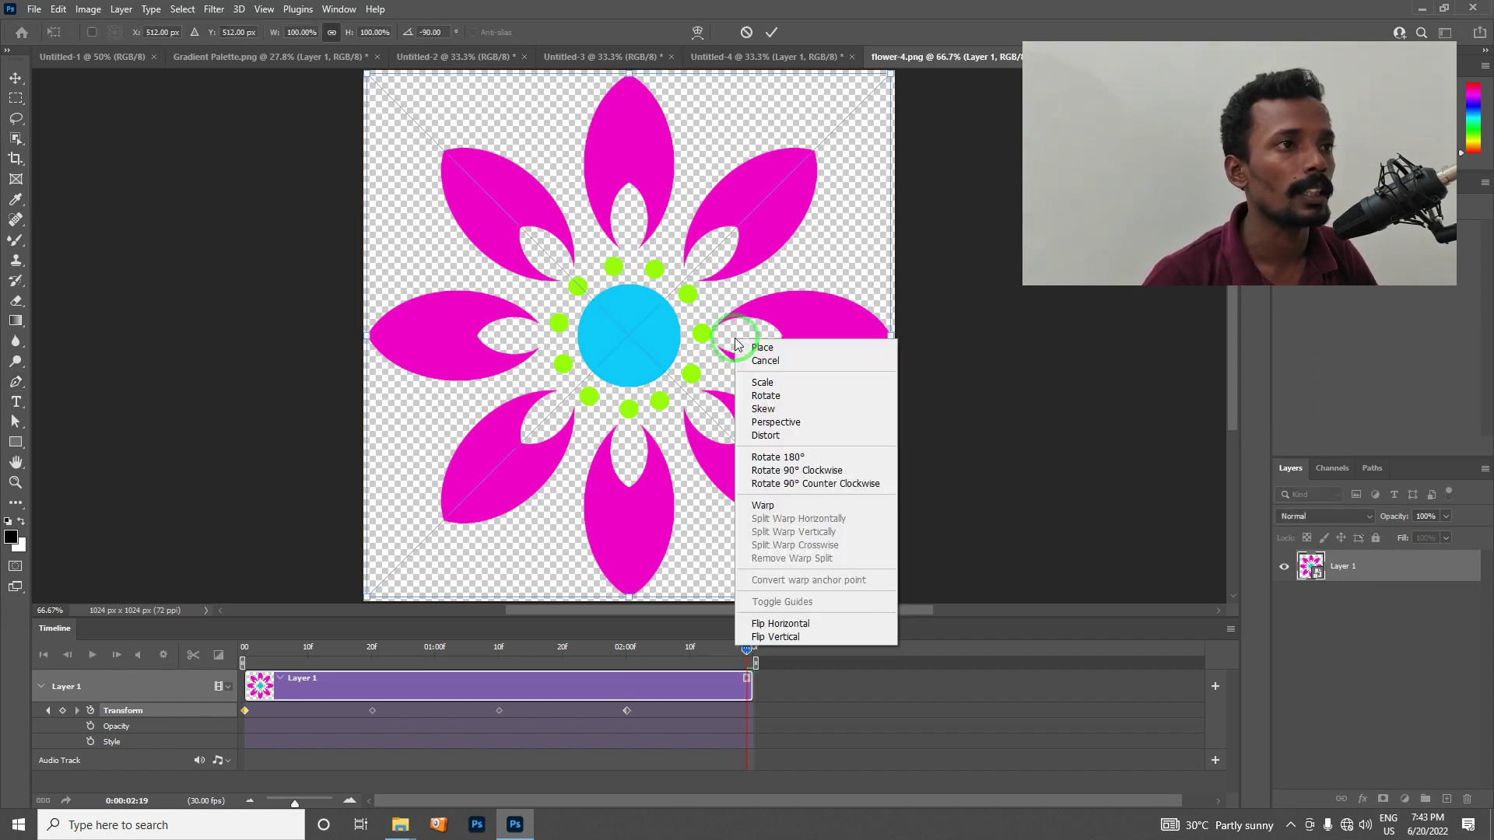
left_click(814, 472)
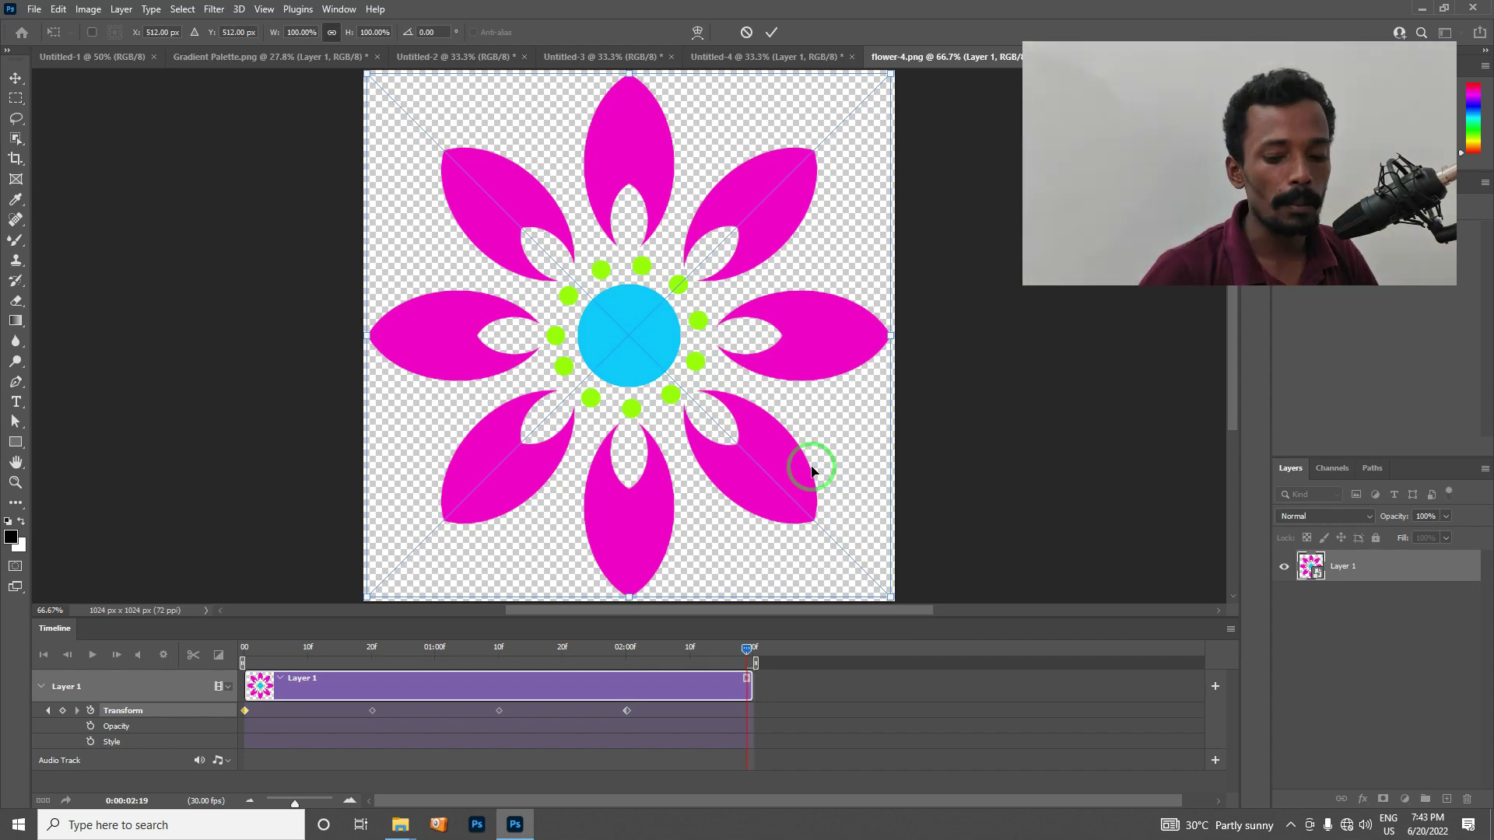
left_click(708, 711)
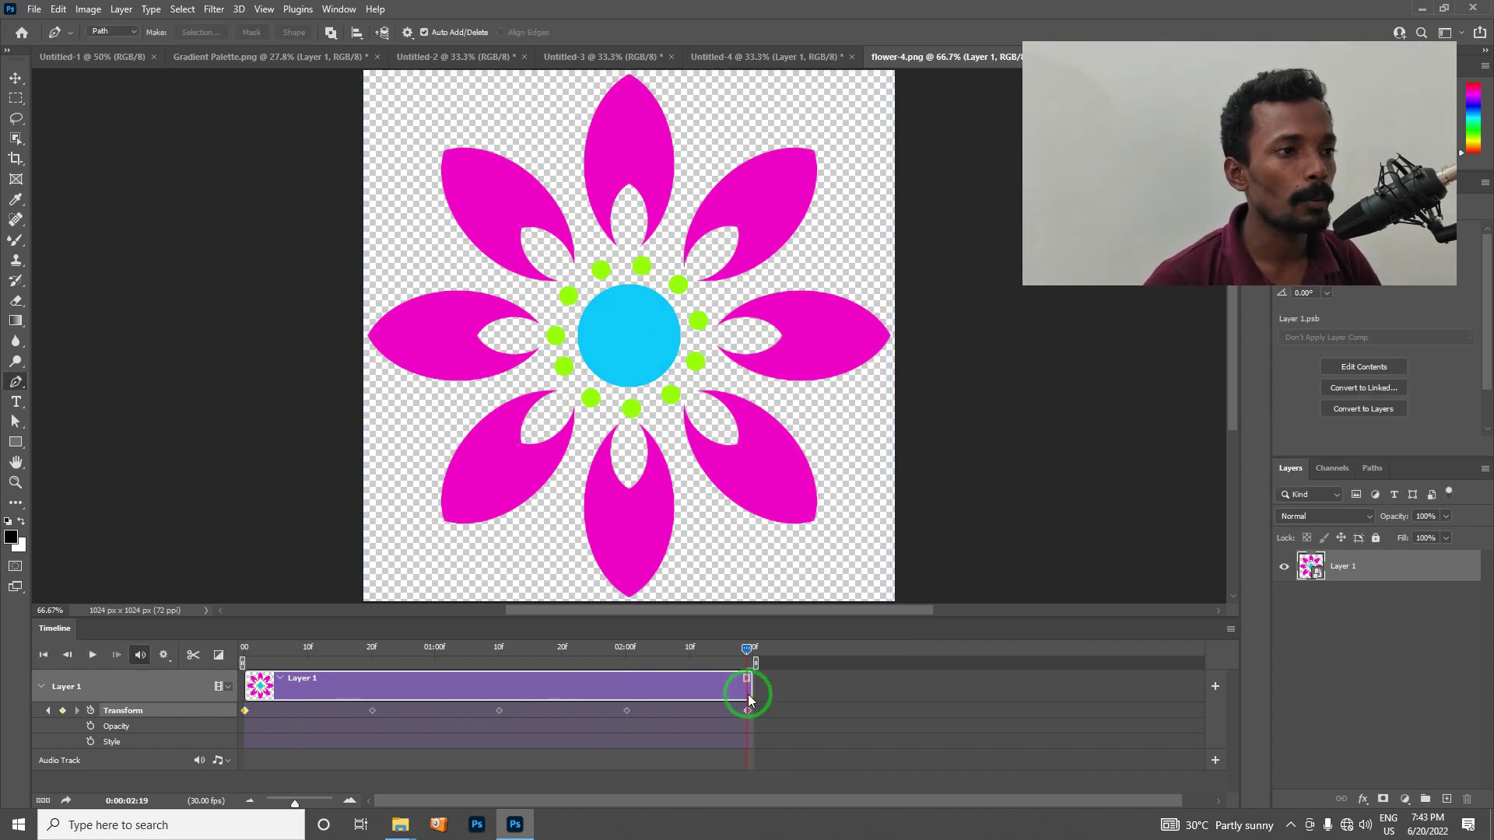
- Scrub and play the timeline to preview the spin, then return to the start
left_click_drag(746, 658, 233, 657)
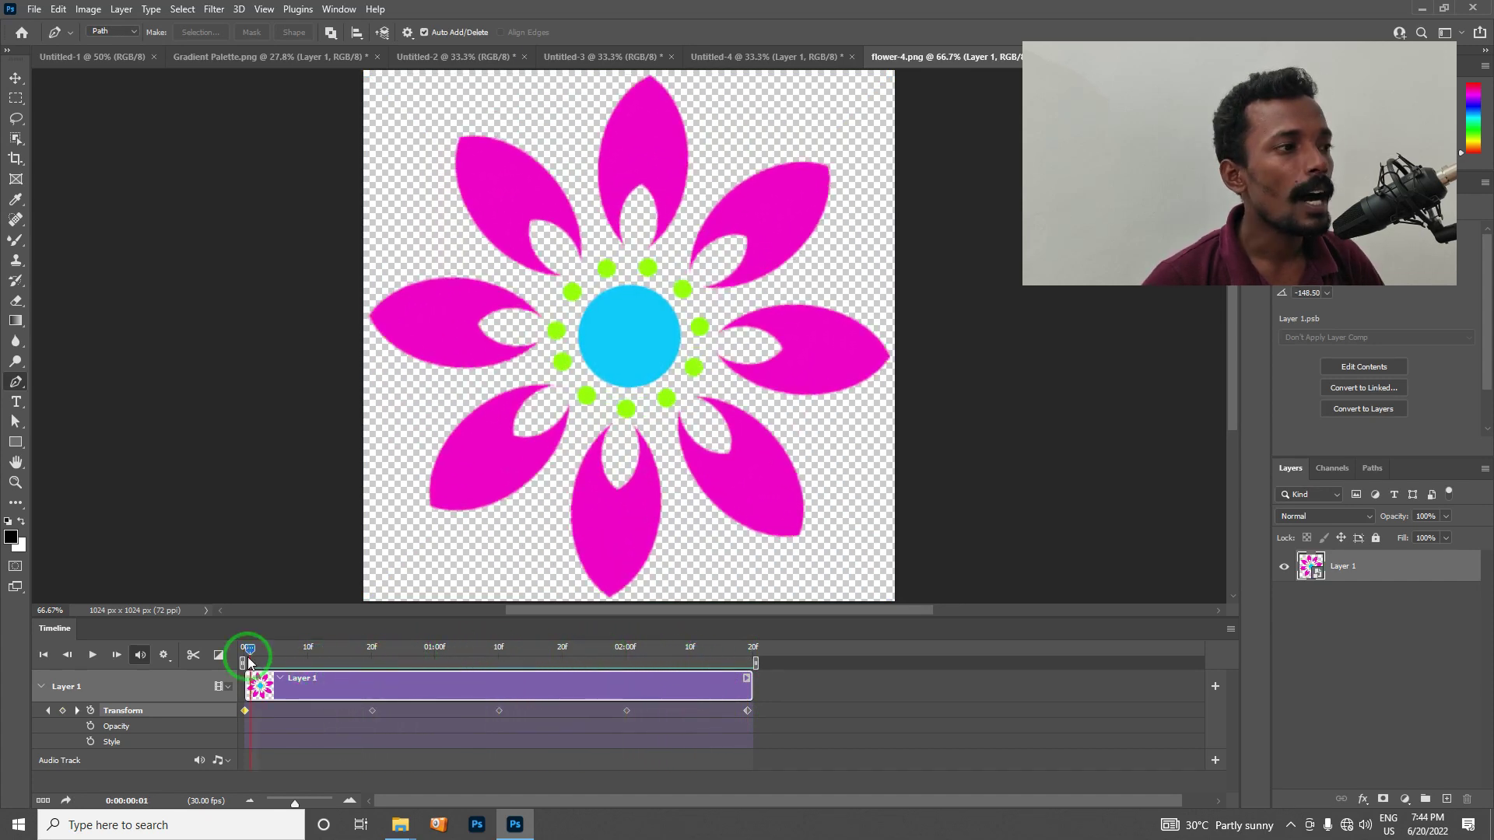
key("space")
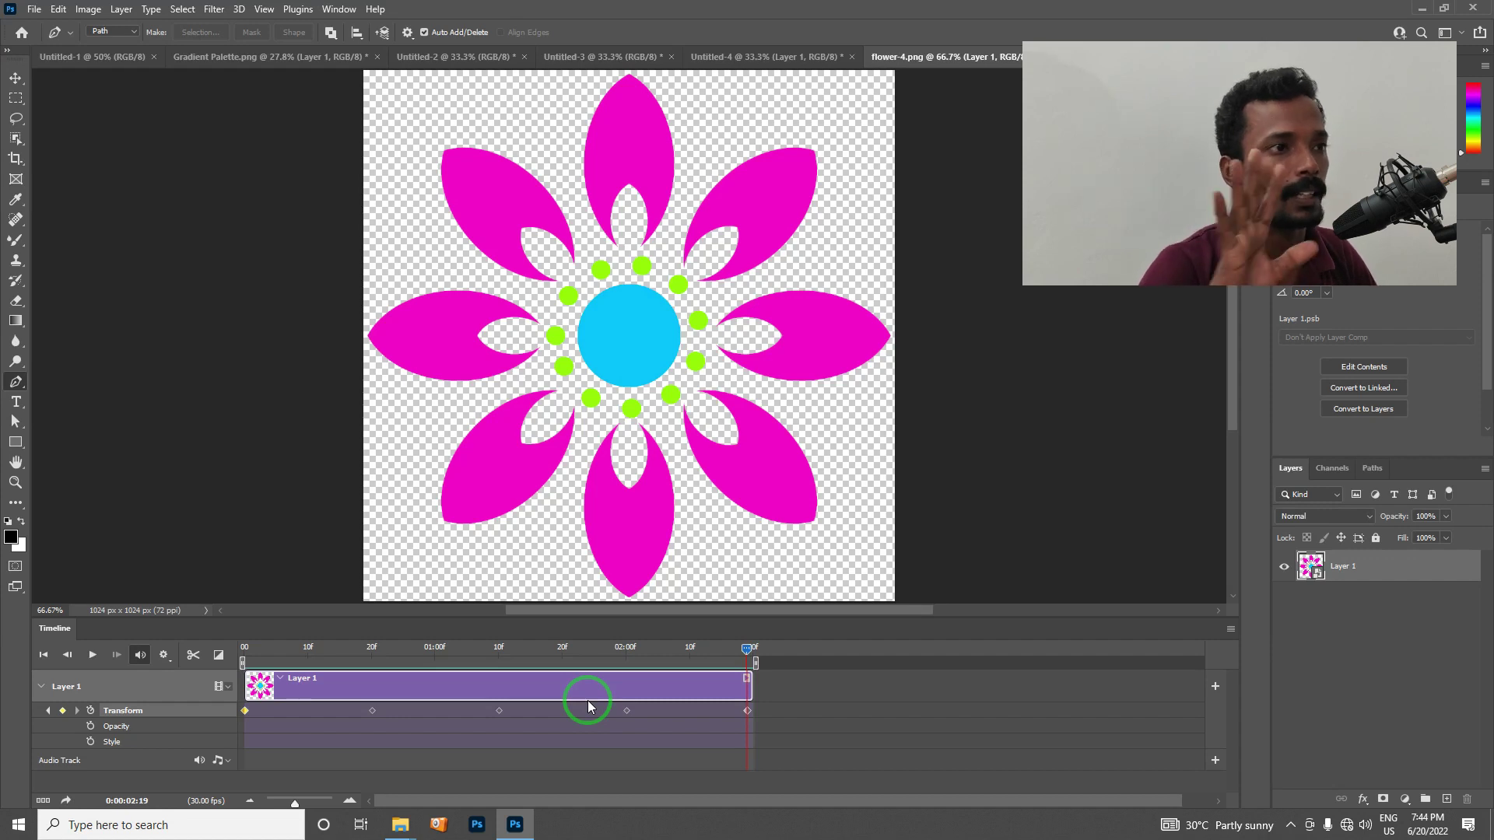
left_click_drag(748, 648, 245, 652)
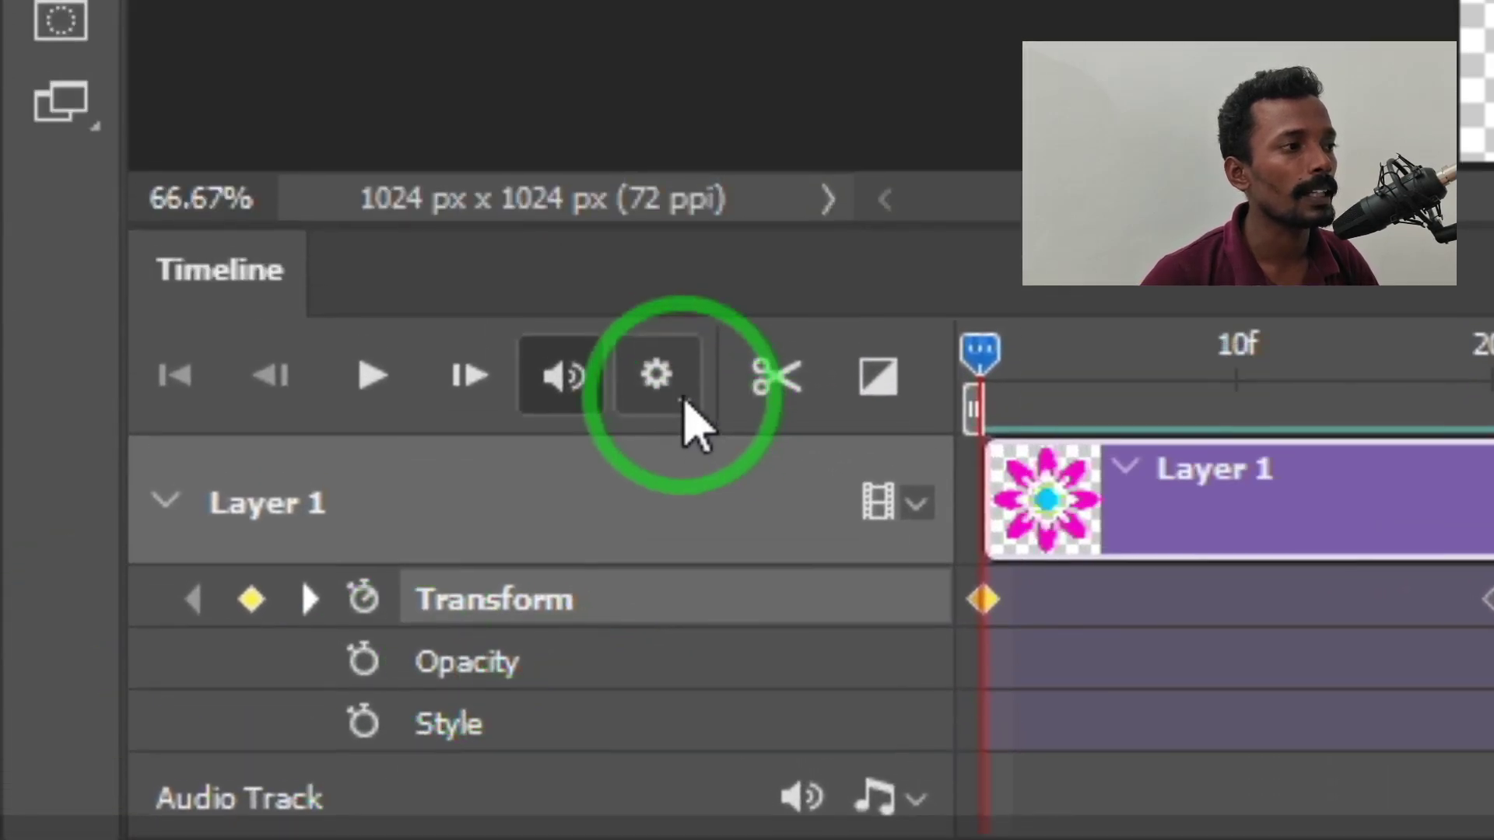
- Enable Loop Playback in the timeline's settings menu
left_click(685, 393)
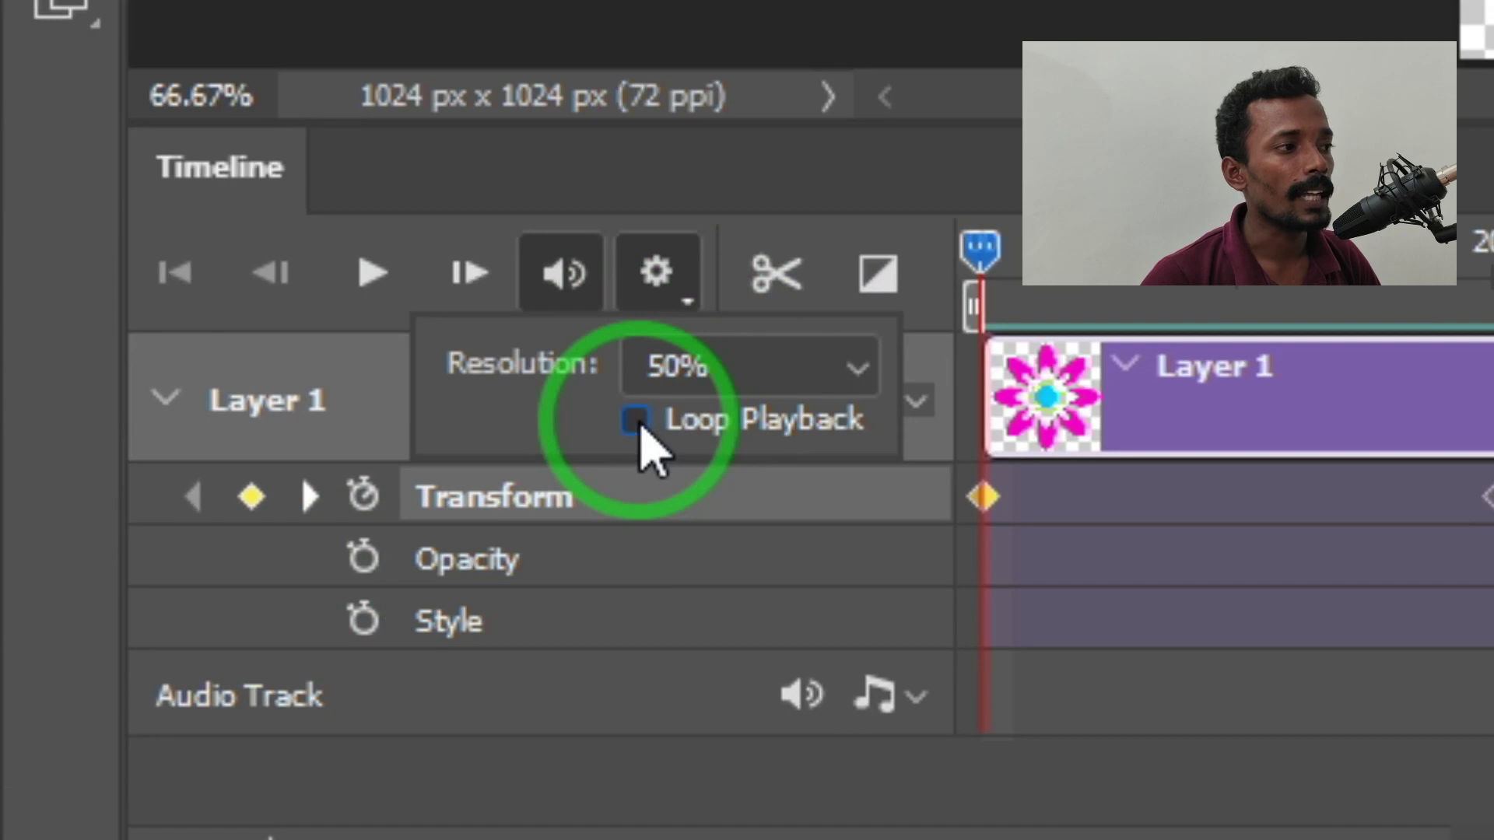
left_click(637, 421)
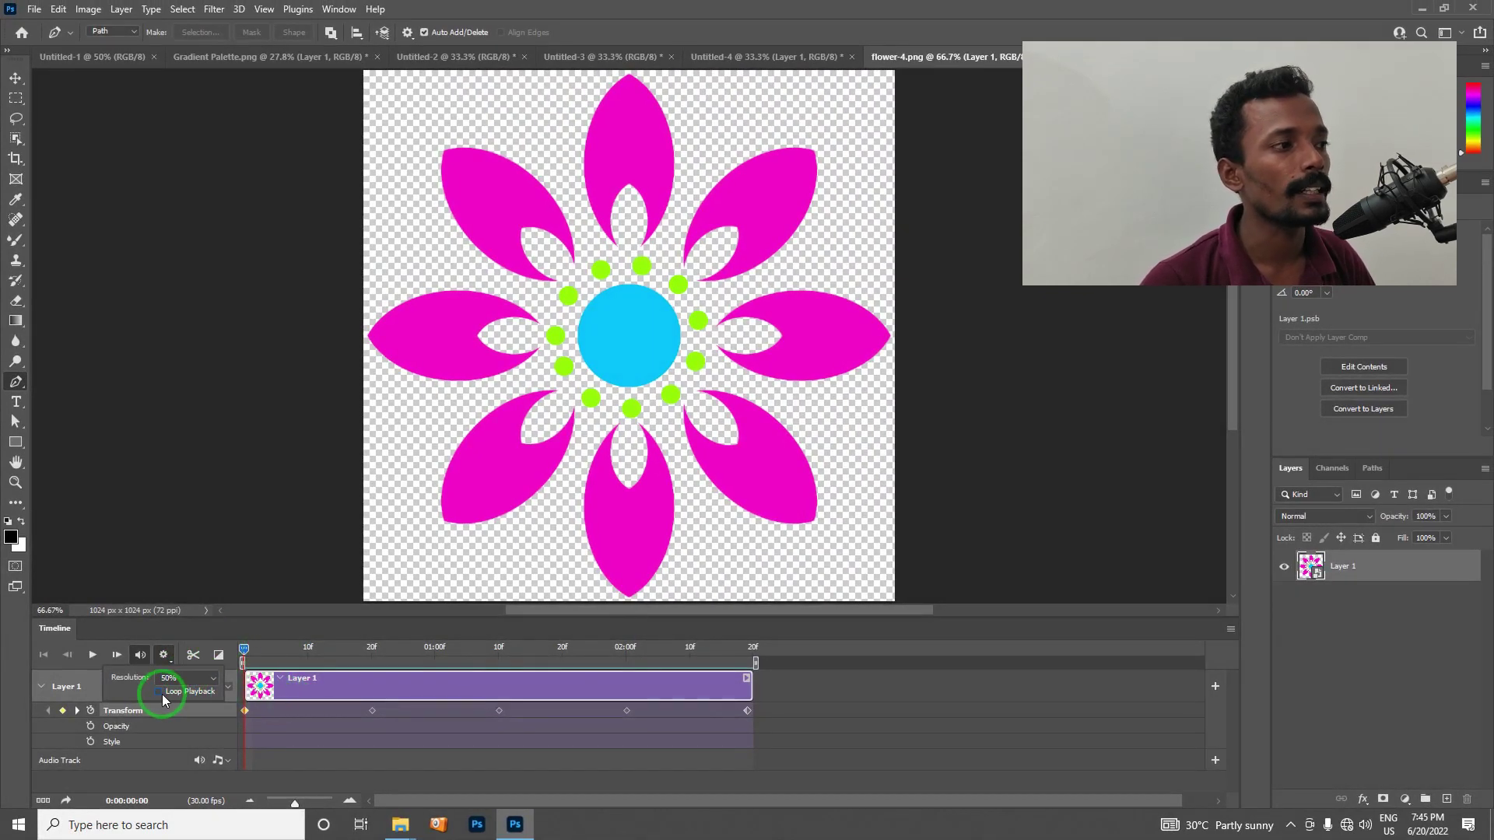
- Play and stop the looping spin animation to preview it
left_click(241, 655)
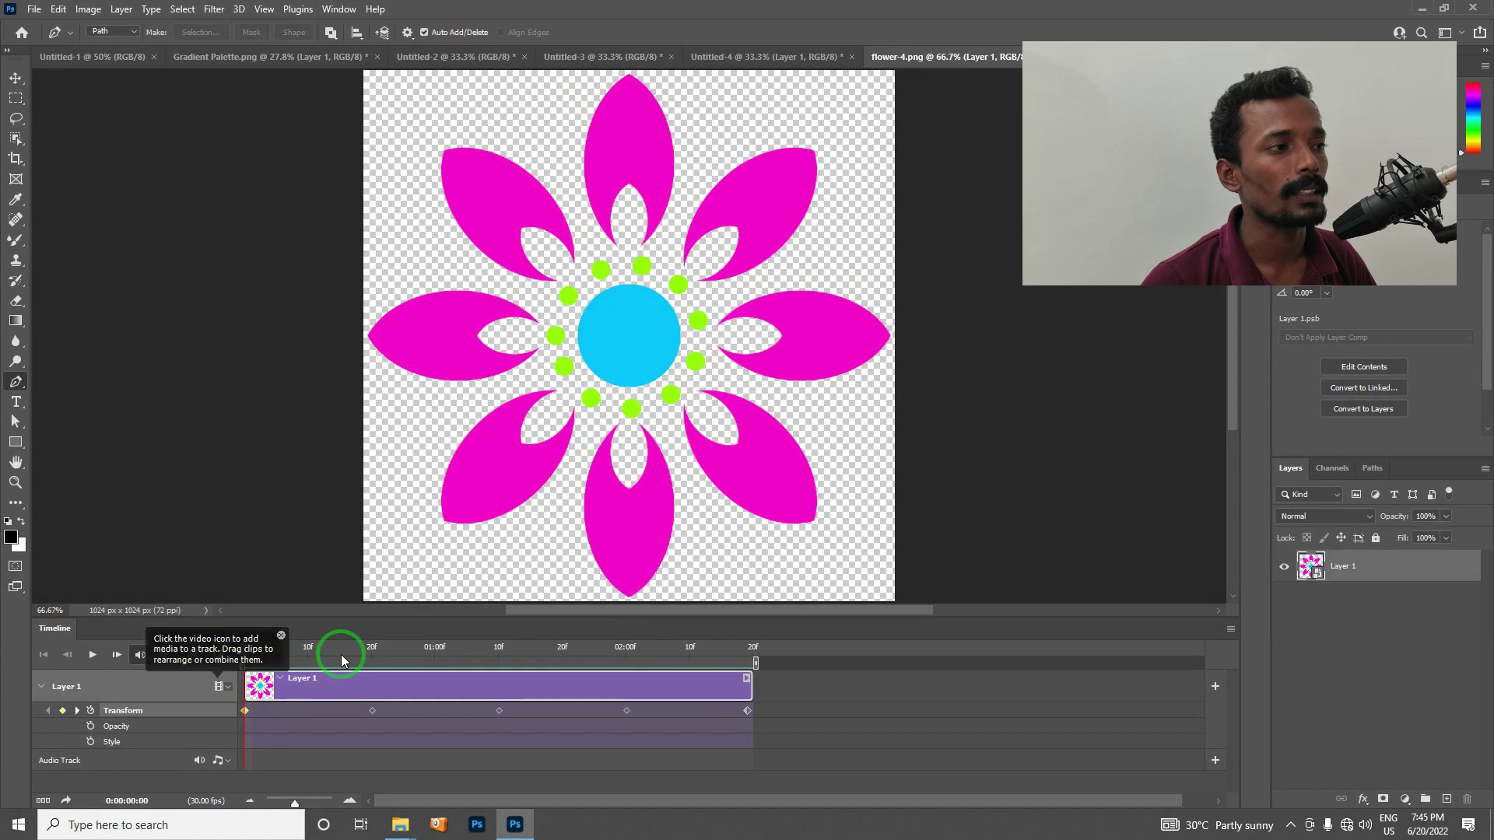
key("space")
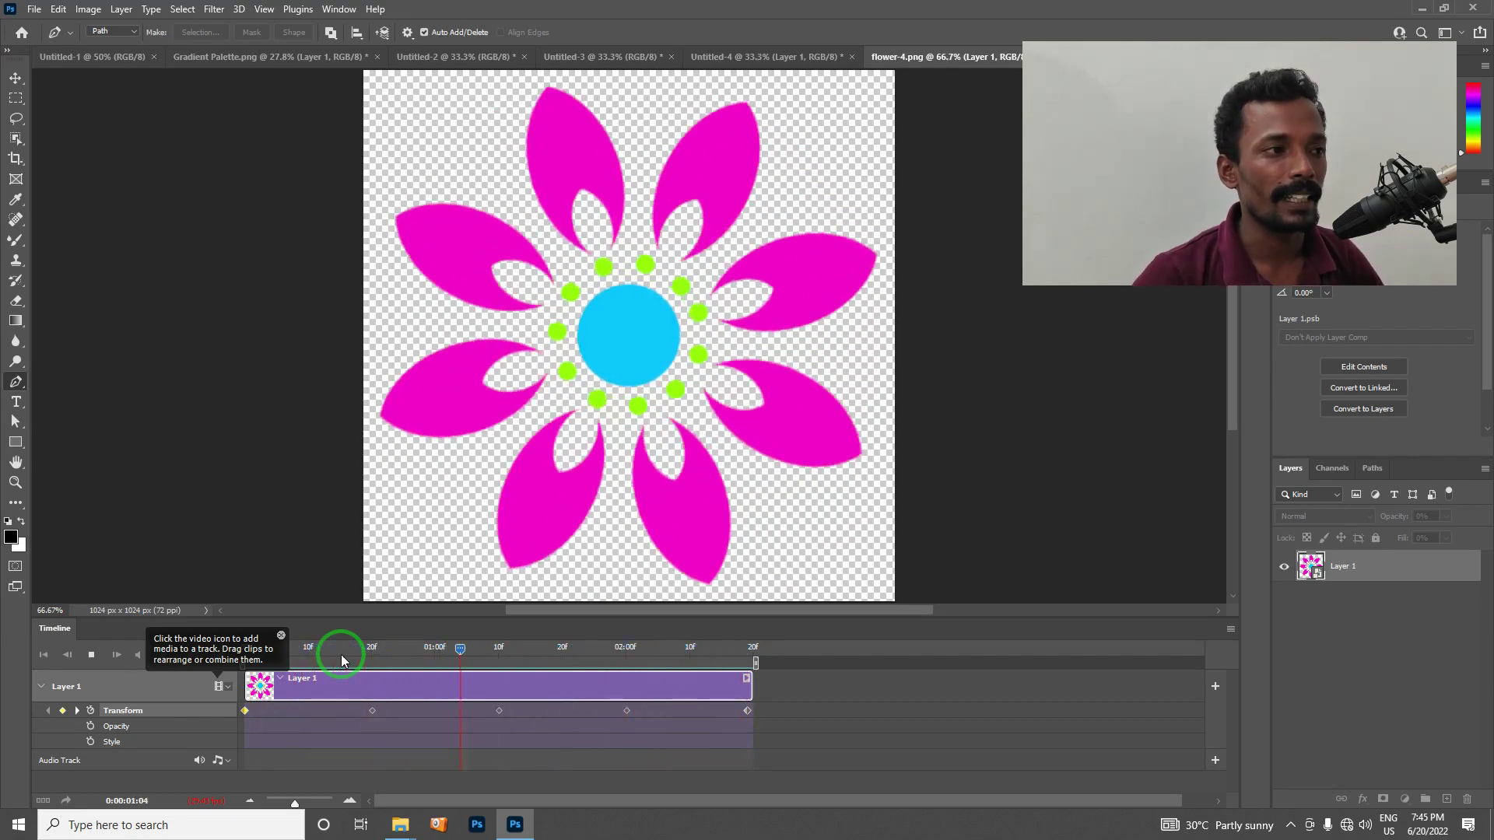
key("space")
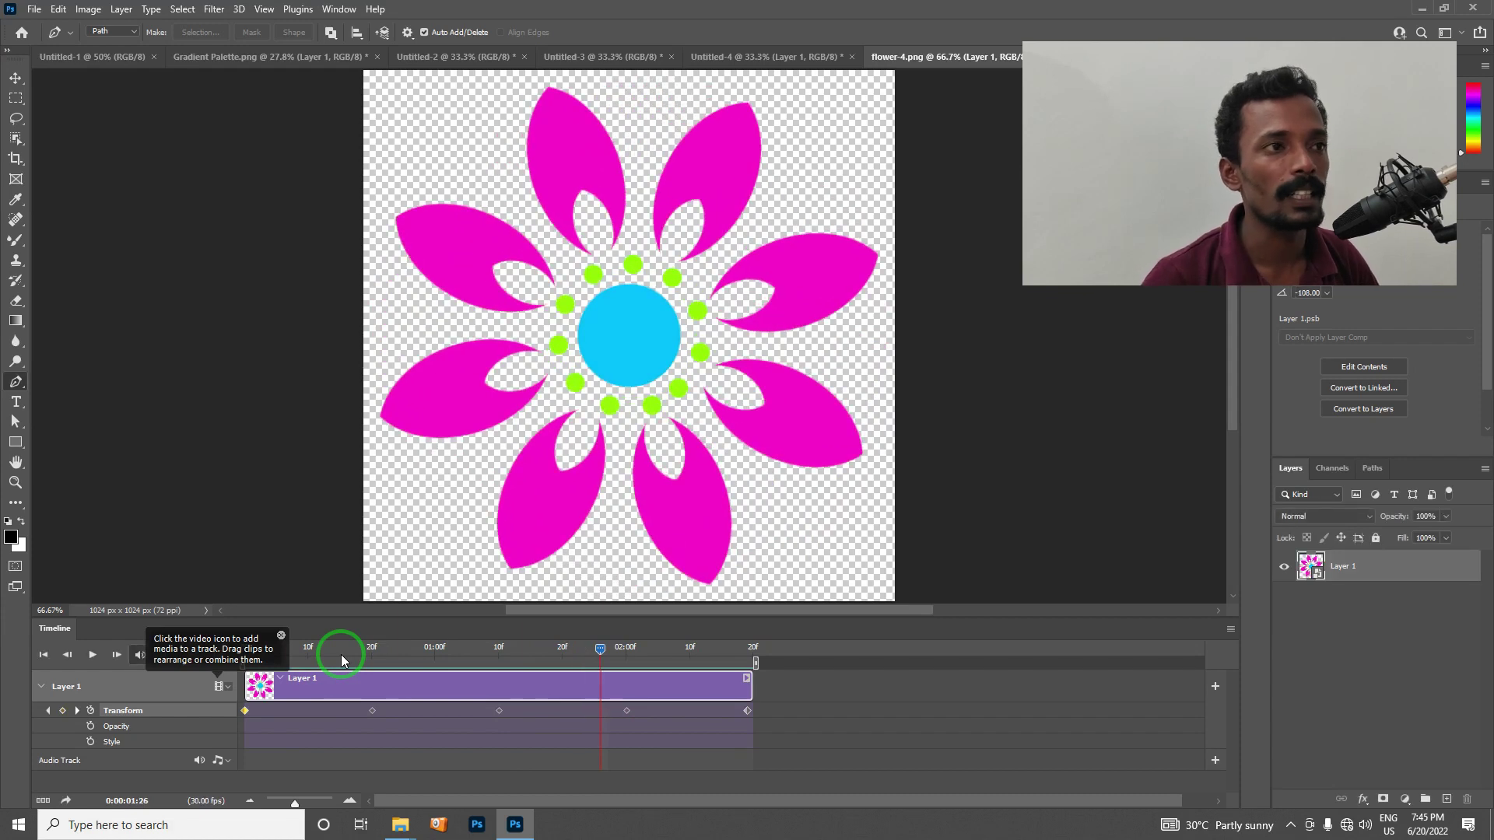
- Drag flower-38.png from the PNGs folder onto the Photoshop canvas as a new layer
left_click(1424, 7)
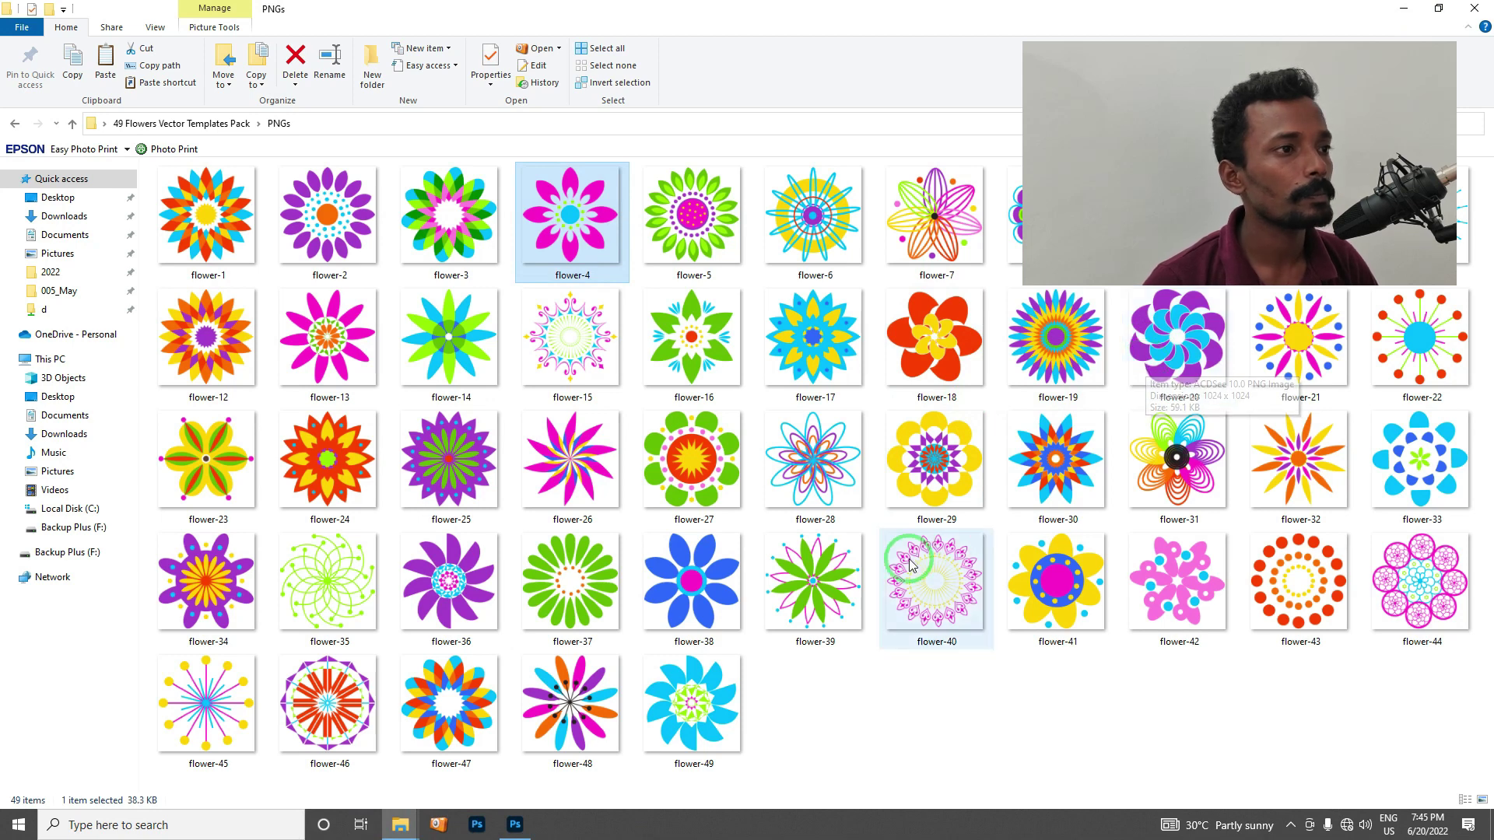
left_click(708, 606)
left_click_drag(694, 595, 523, 831)
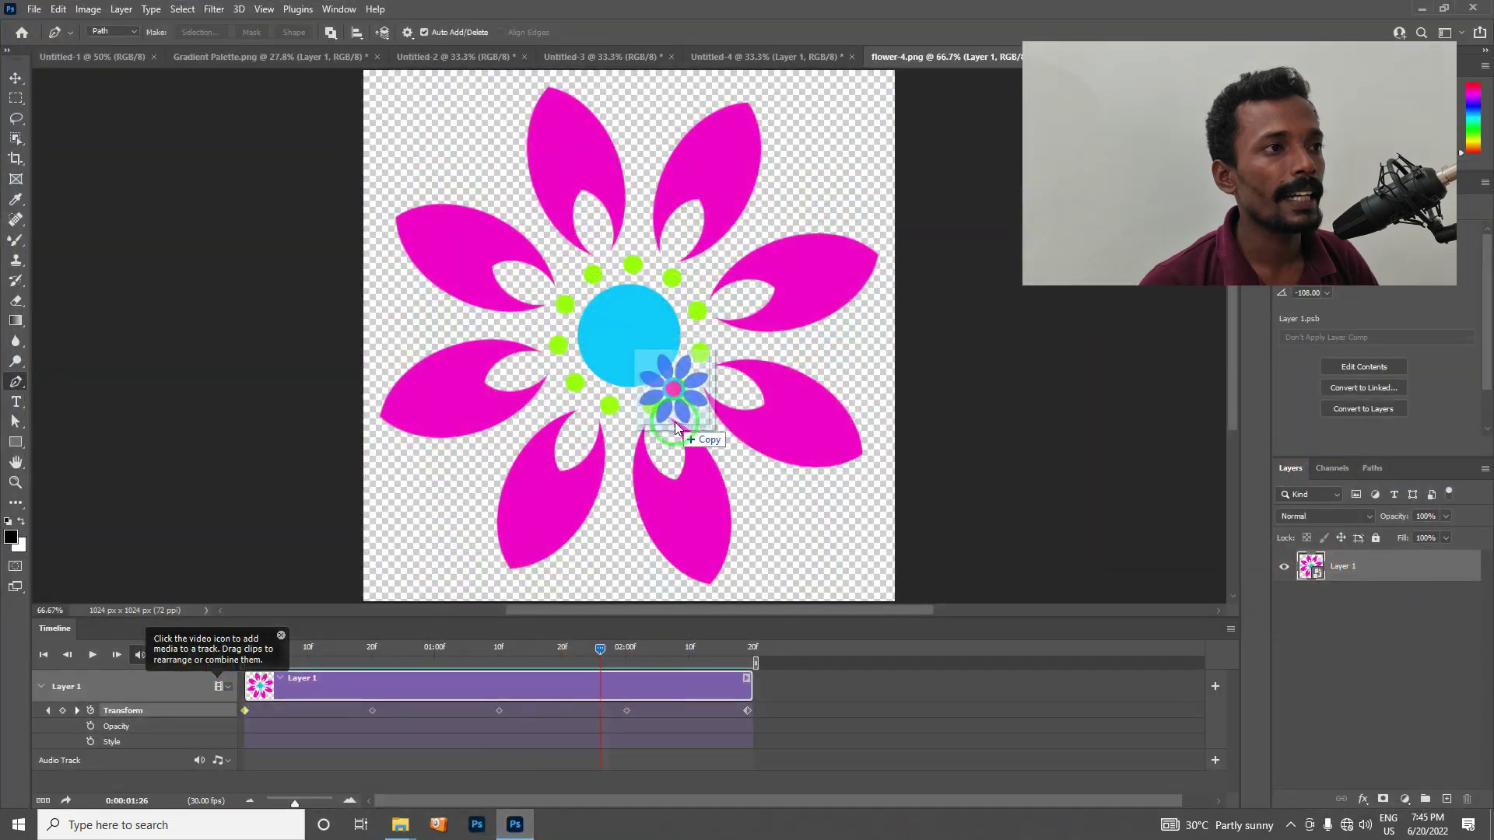
left_click_drag(524, 831, 674, 376)
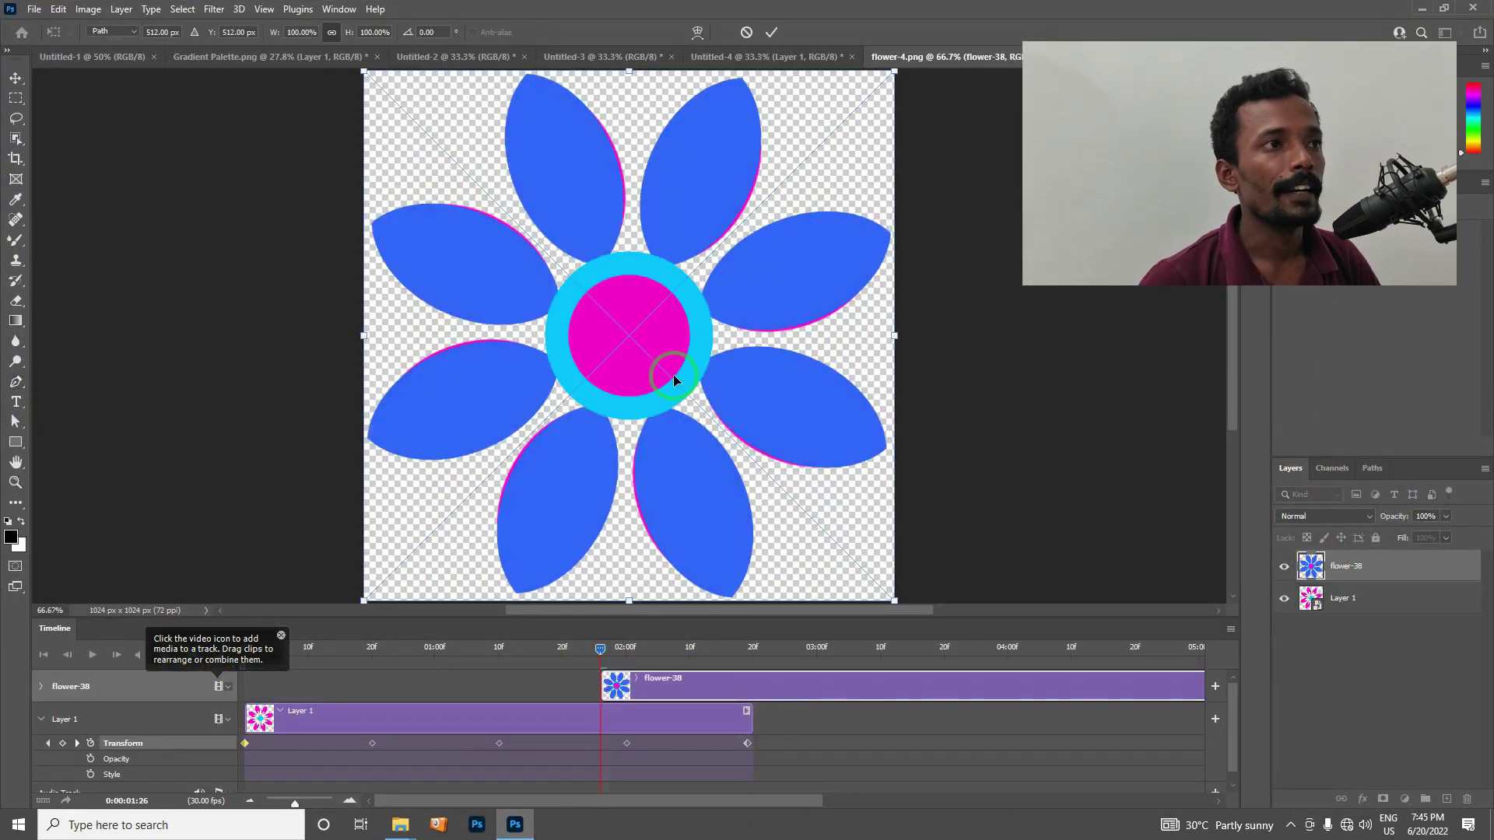
- Place flower-38, shrink it to about 39% over the centre, and align its clip with Layer 1
key("Return")
key("p")
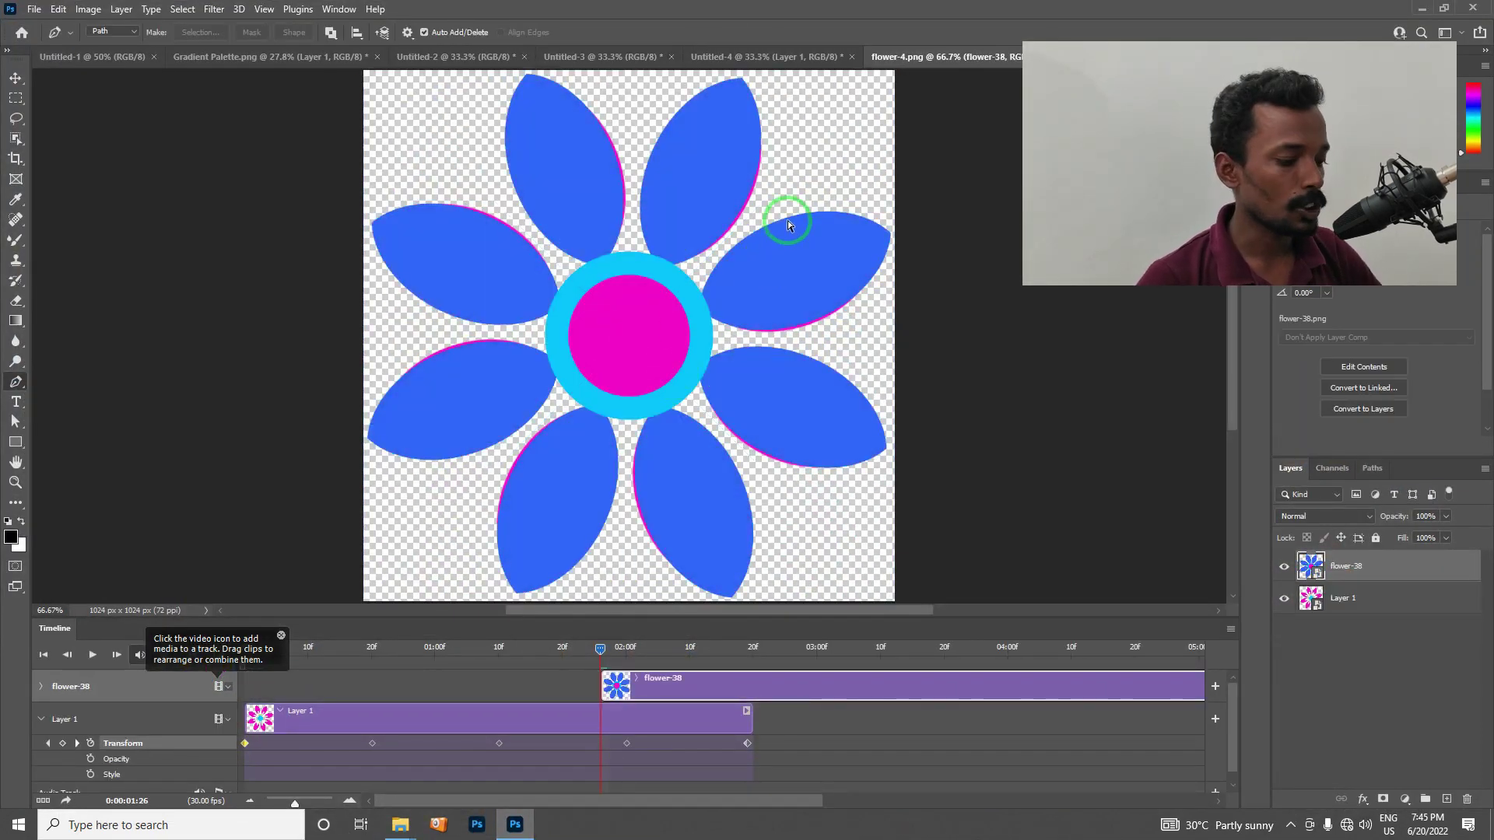
key("ctrl+t")
left_click_drag(871, 110, 735, 208)
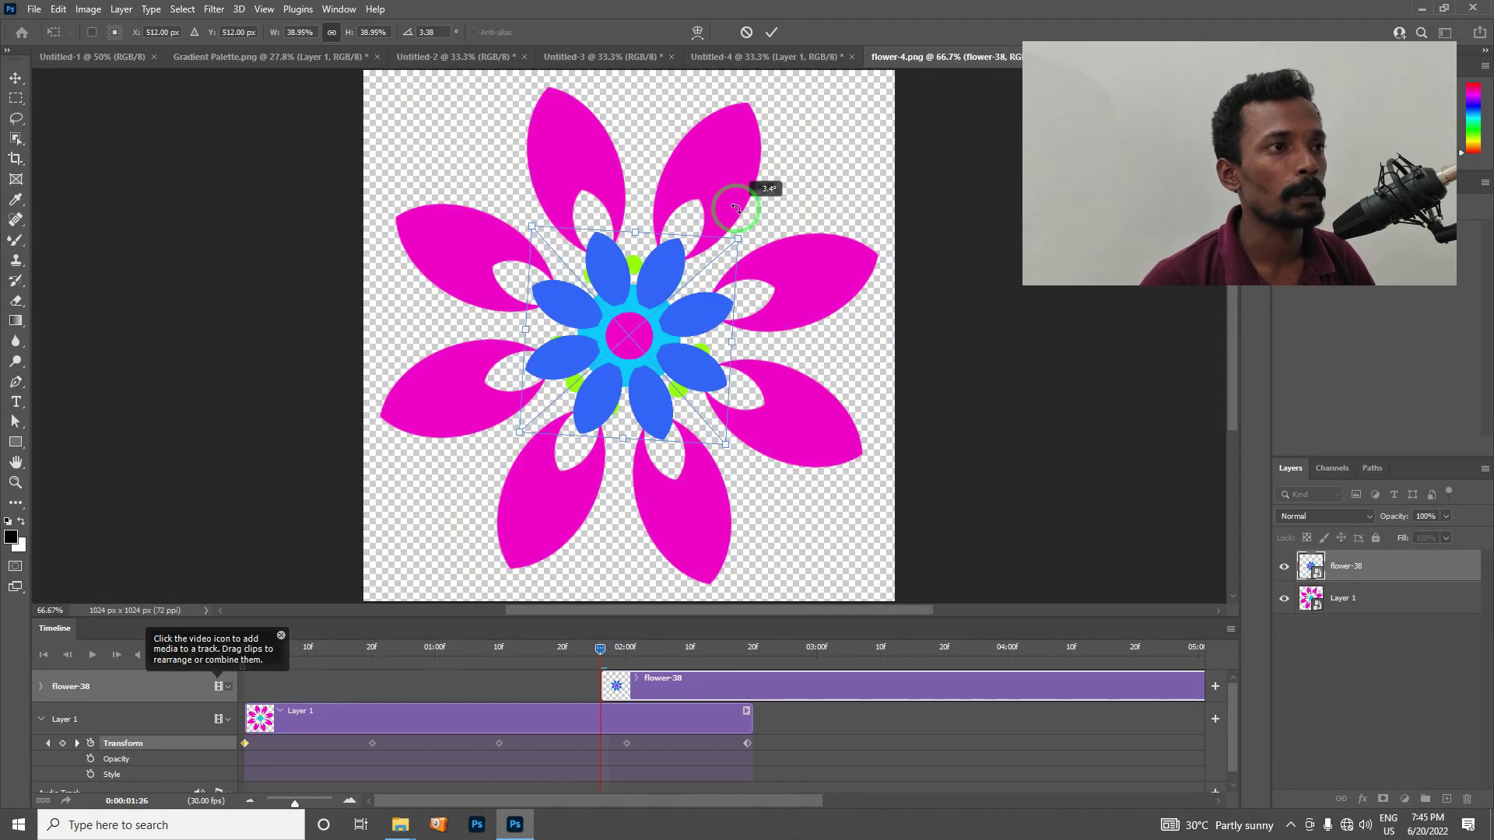
key("Return")
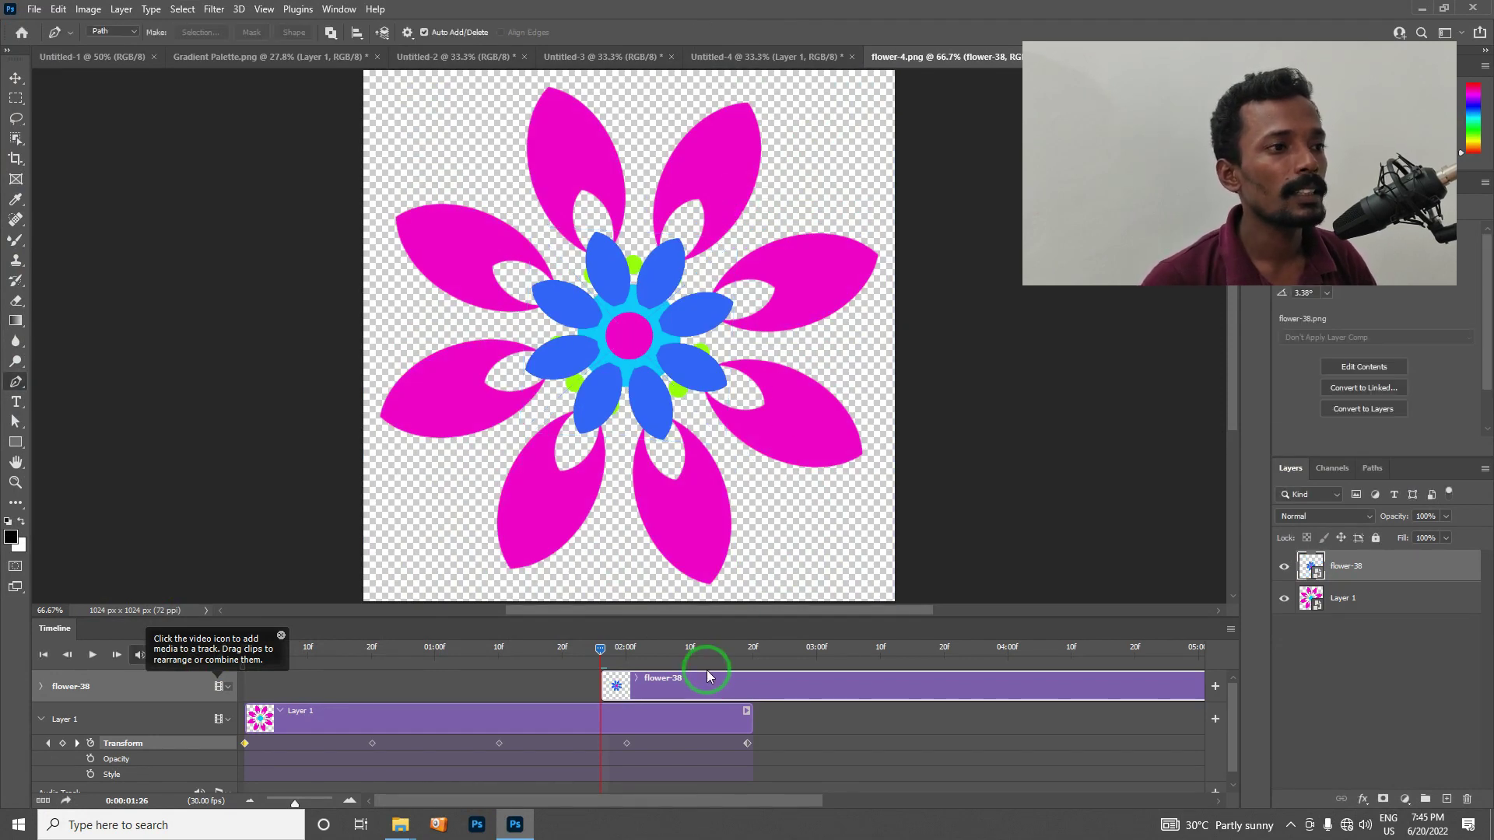
left_click_drag(711, 684, 347, 696)
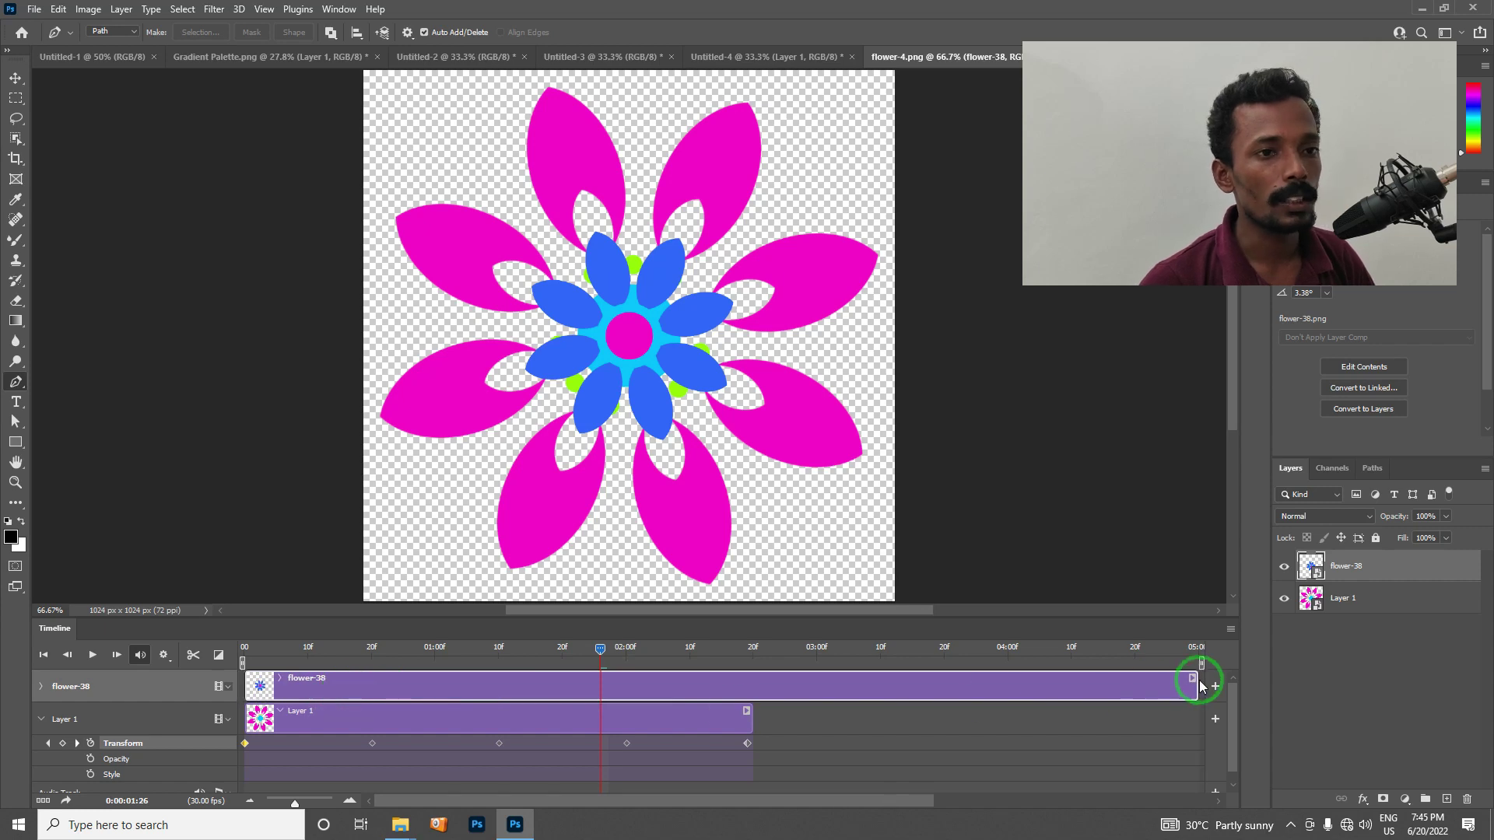
left_click_drag(1195, 681, 748, 680)
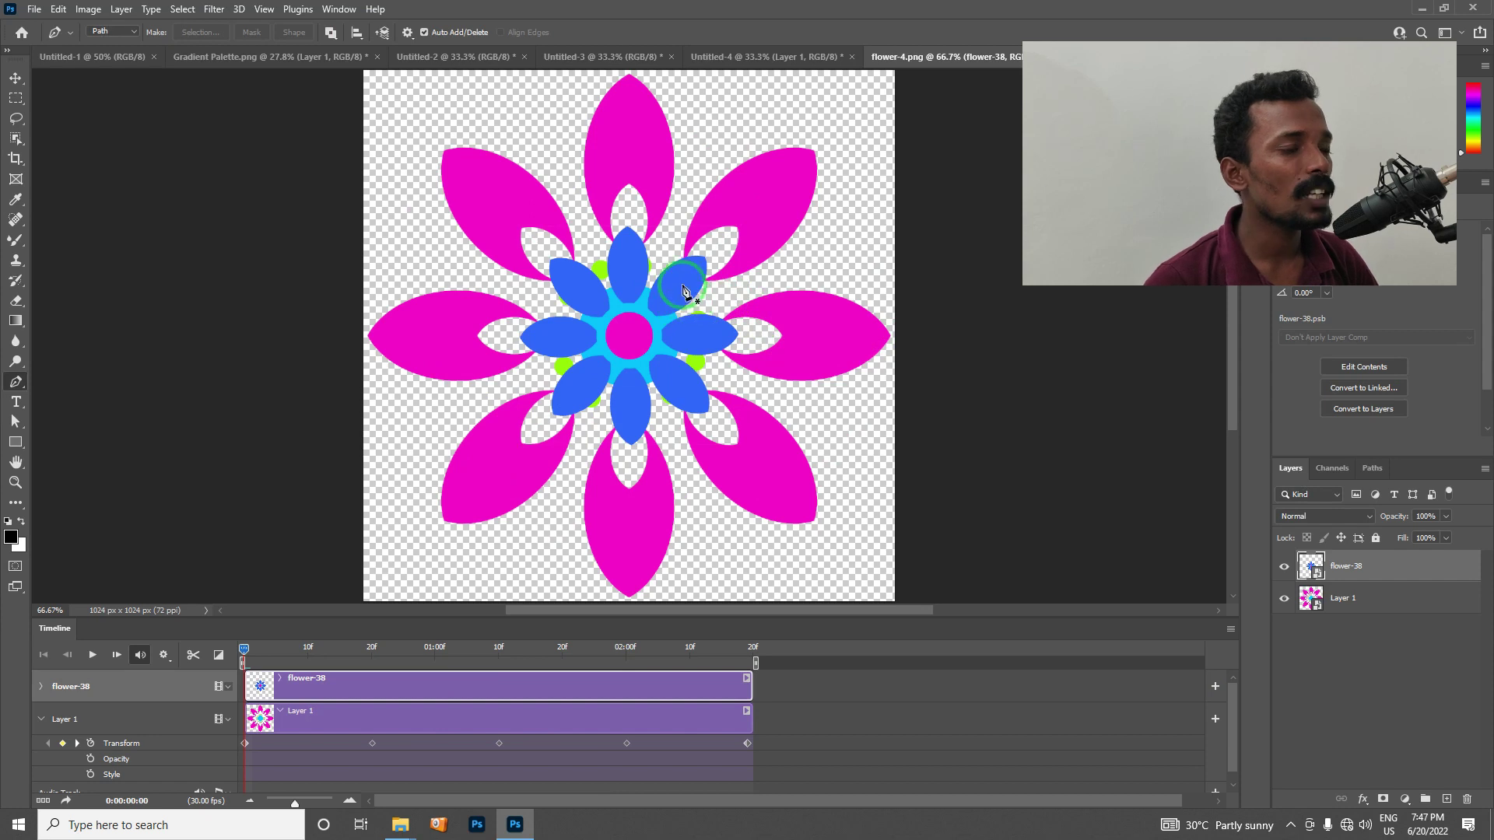
- Enable flower-38's Transform stopwatch and keyframe a 90° counter-clockwise rotation at frame 20
left_click(42, 686)
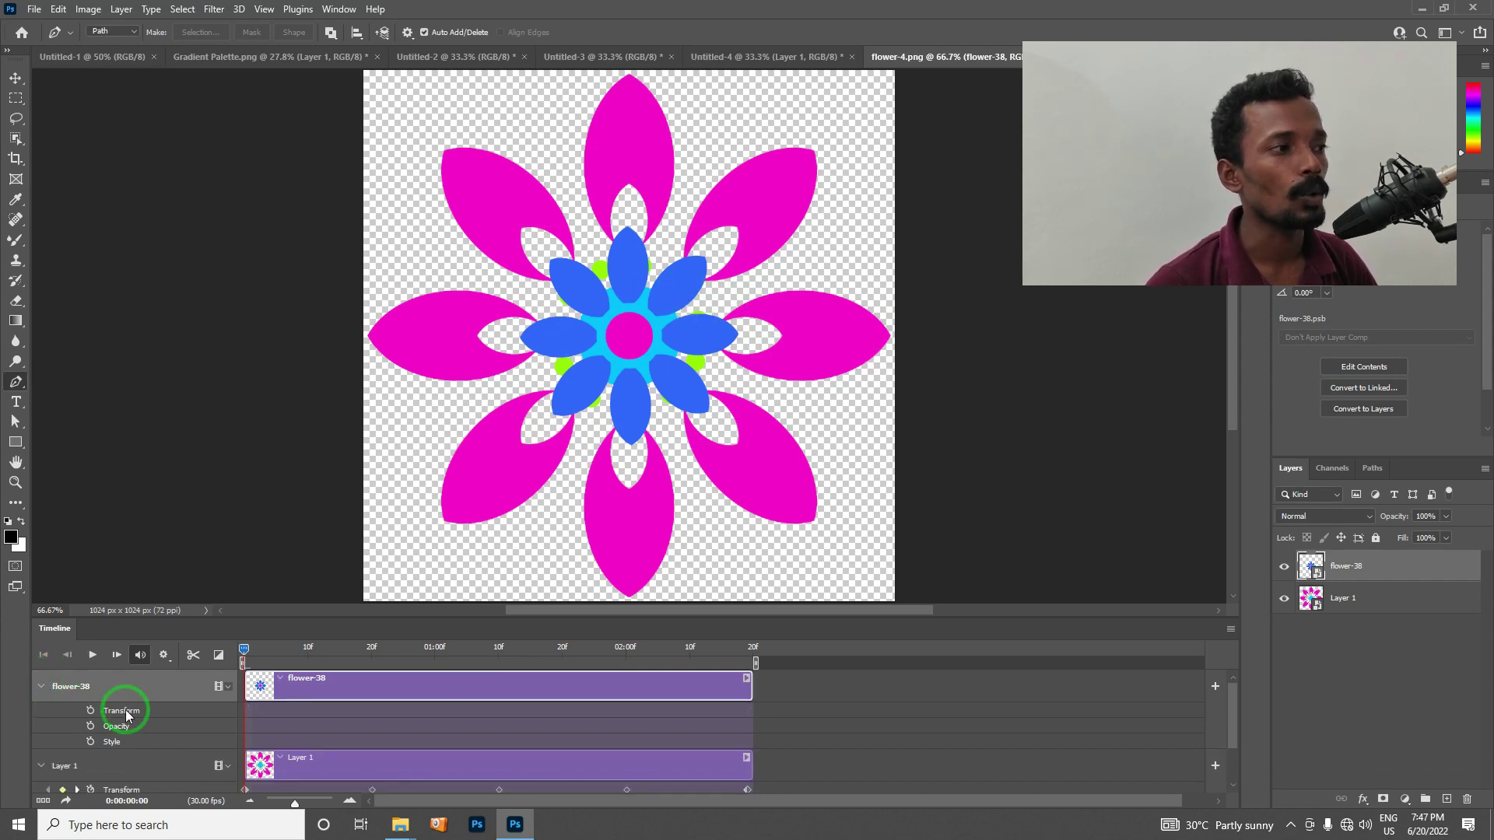
left_click(90, 711)
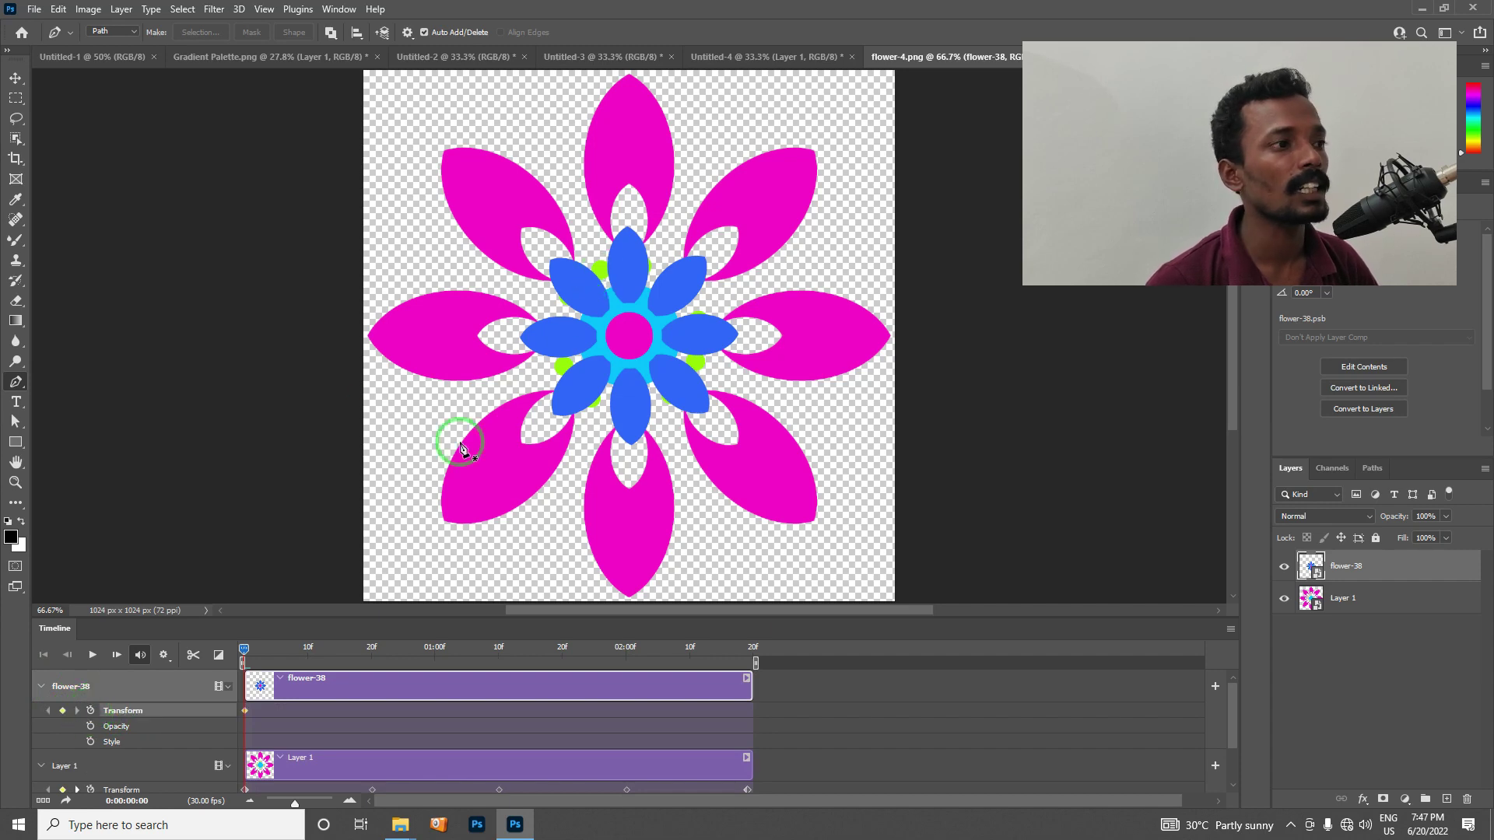
left_click_drag(244, 650, 372, 658)
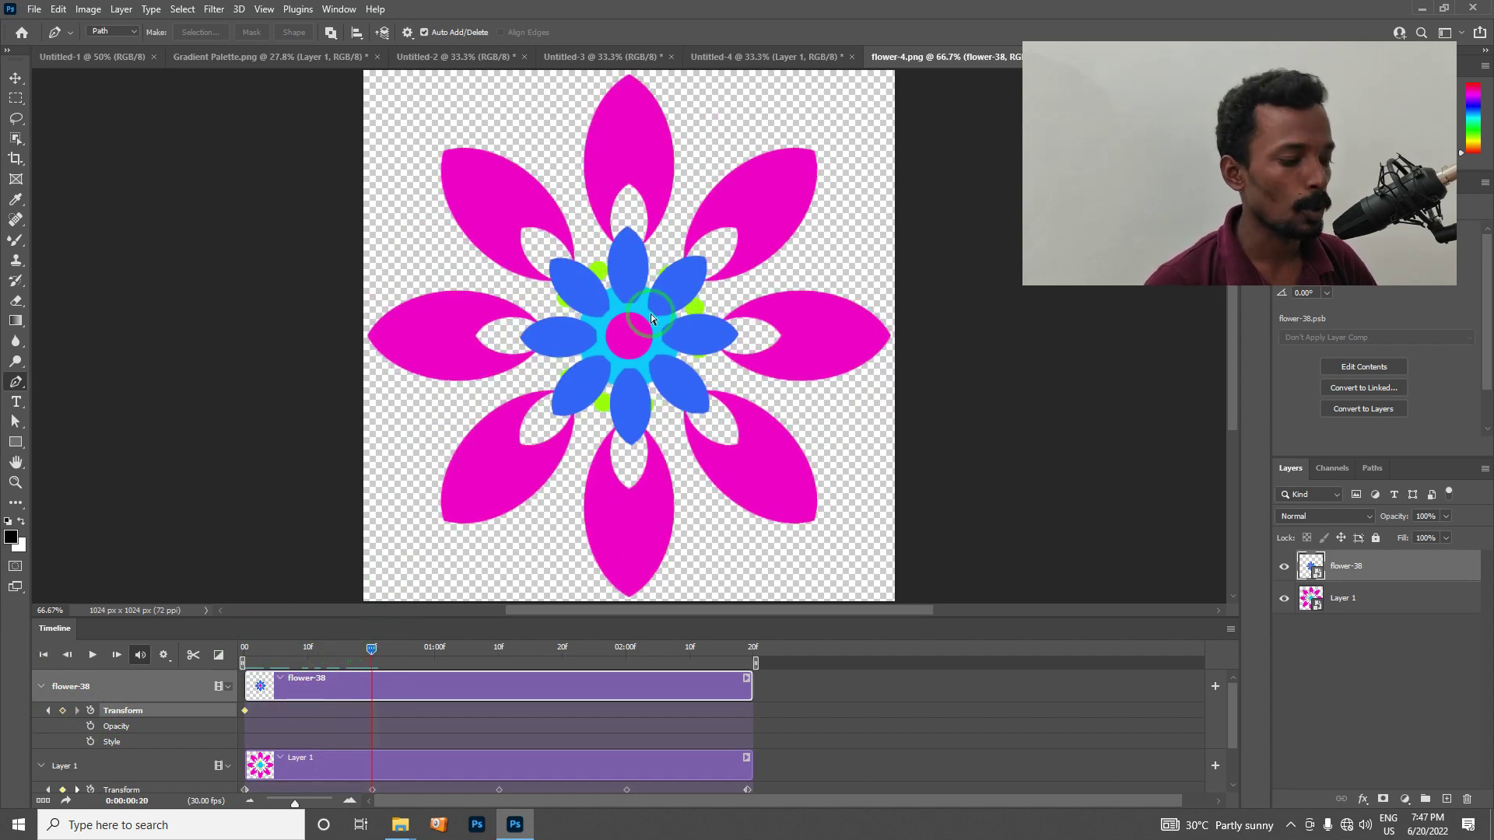
key("ctrl+t")
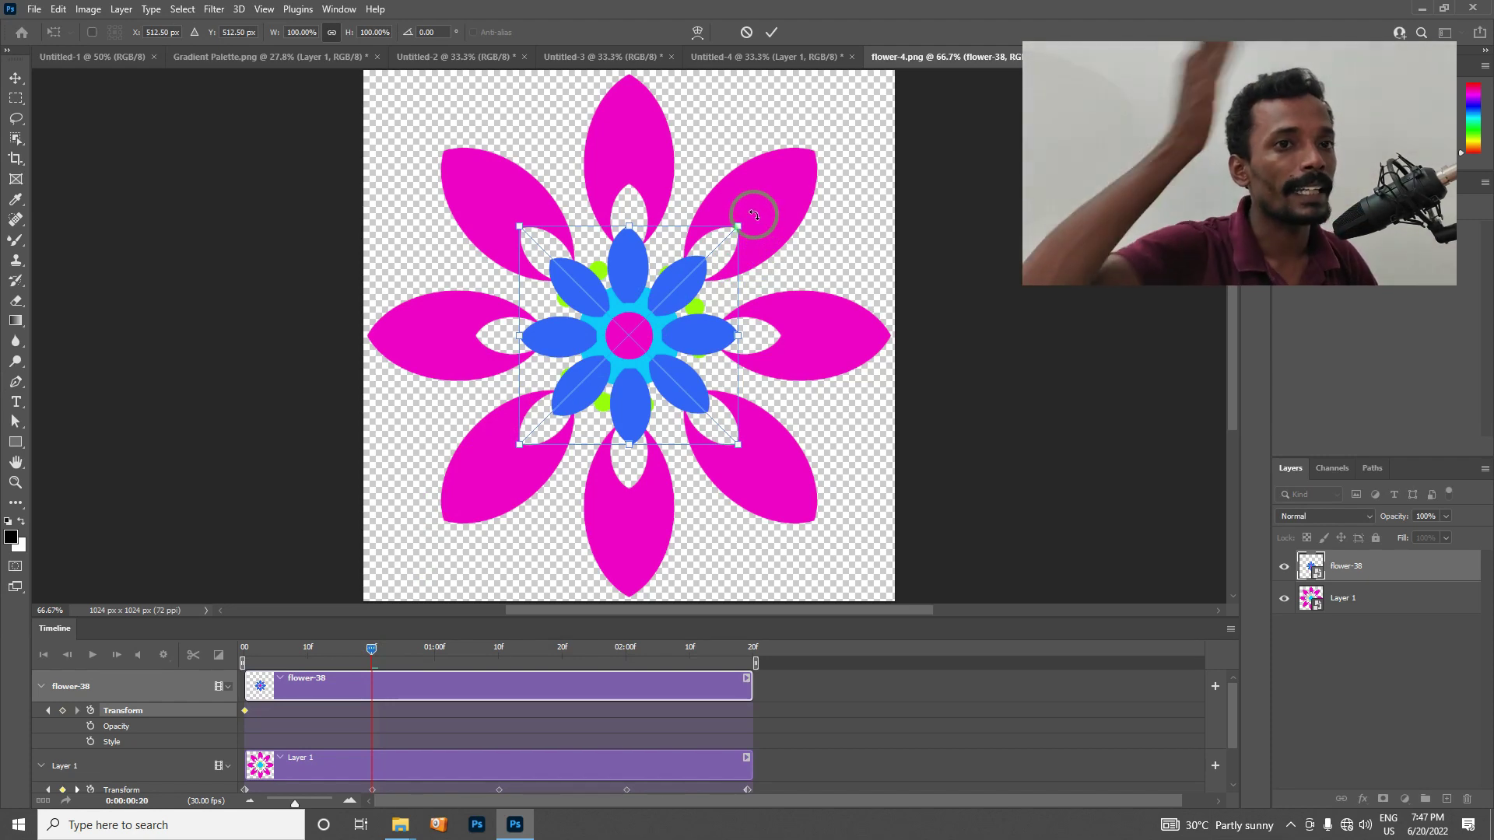
right_click(637, 313)
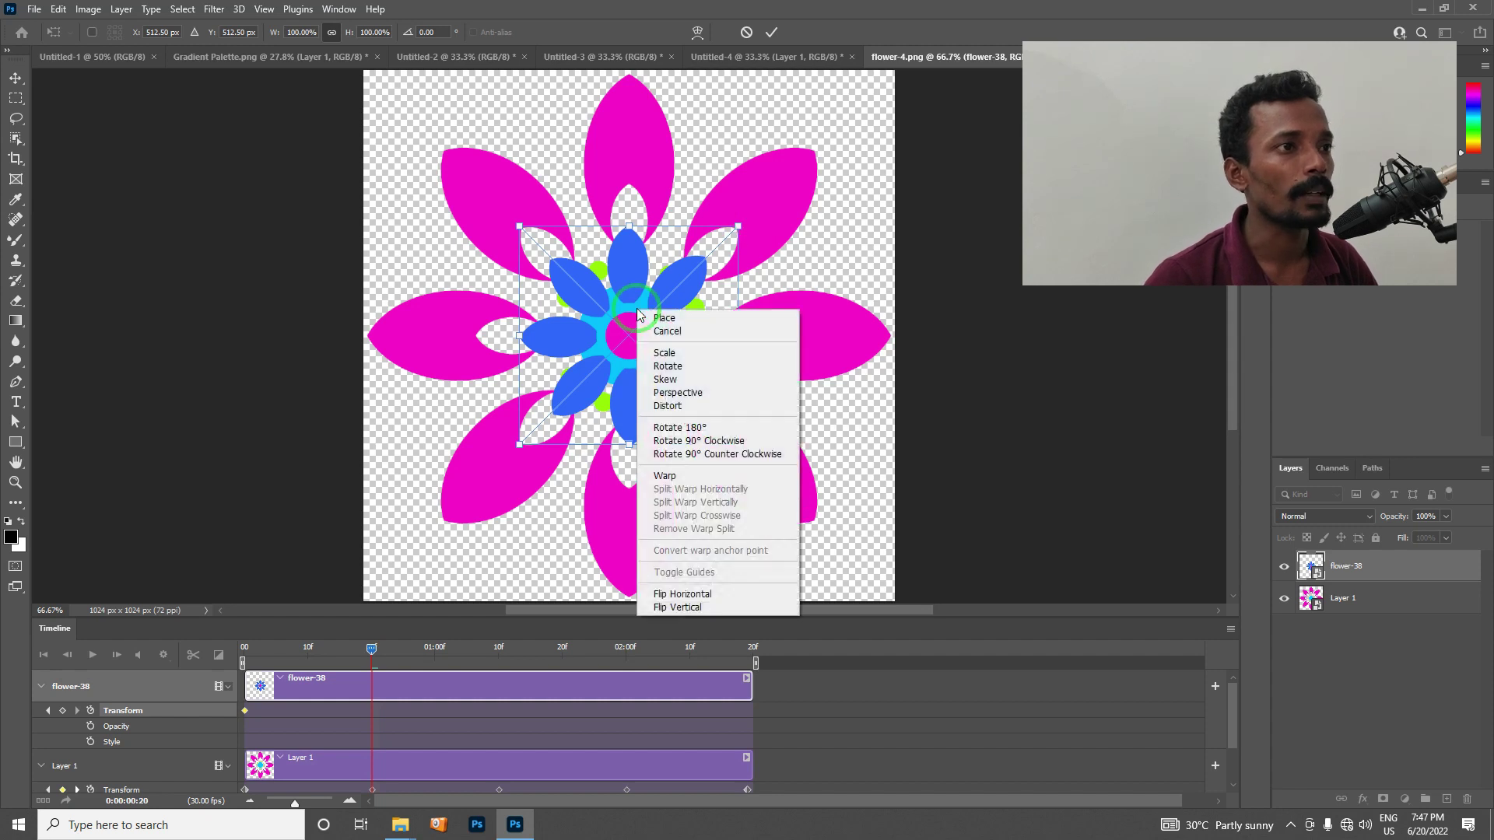
left_click(759, 455)
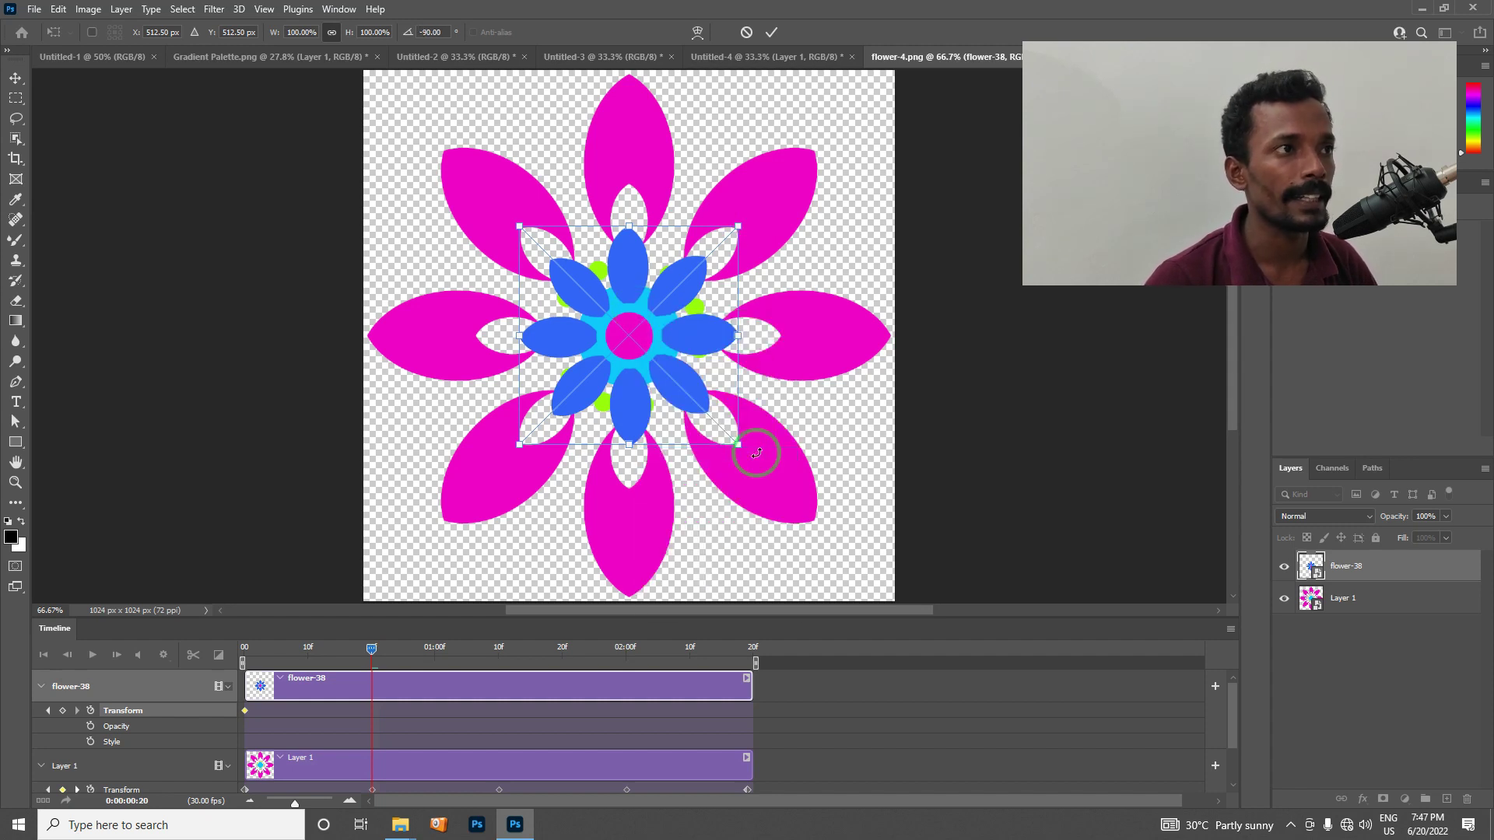
right_click(675, 336)
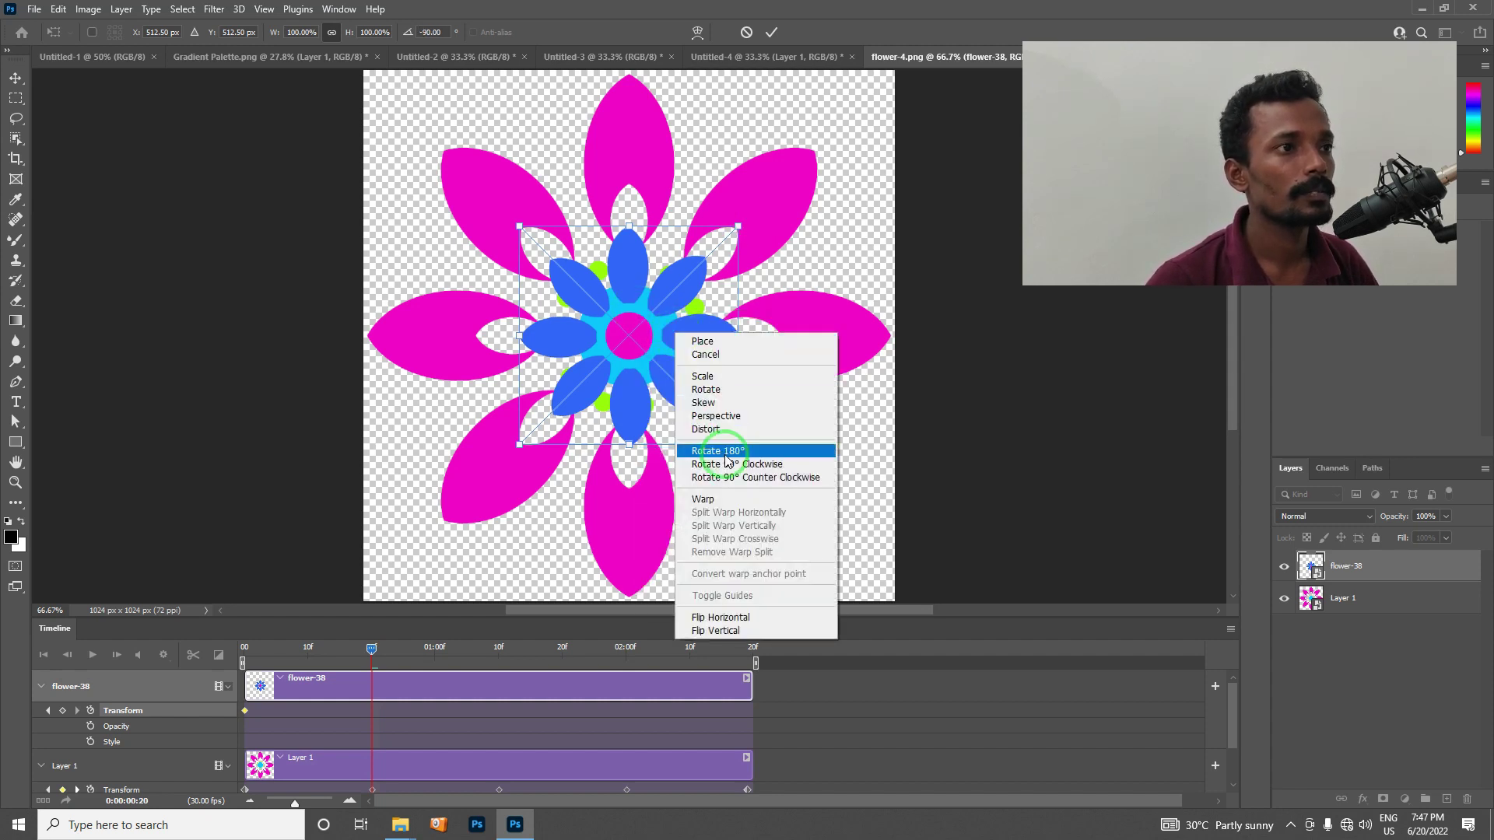
left_click(737, 465)
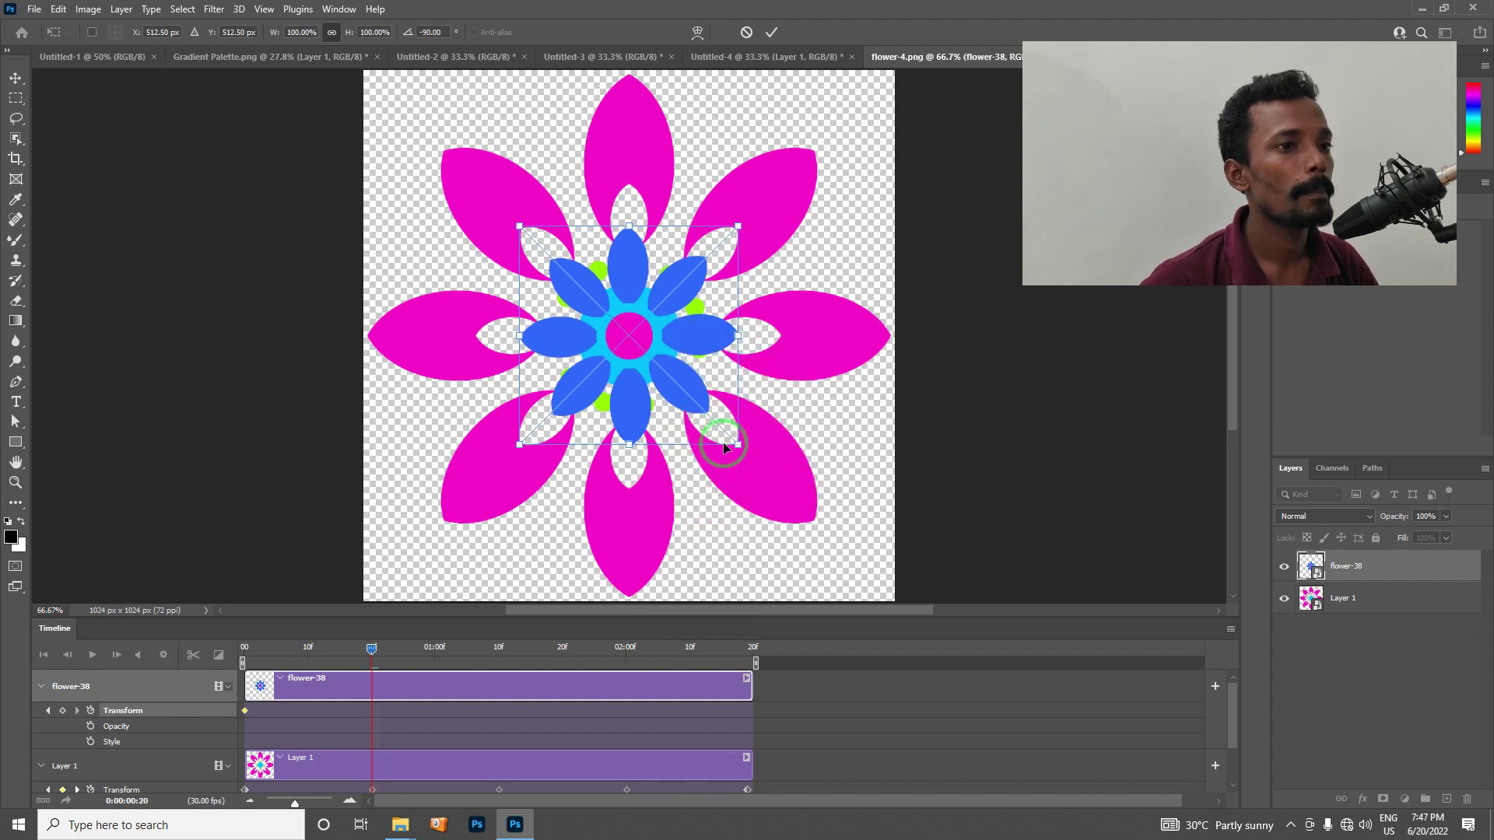
key("Return")
key("p")
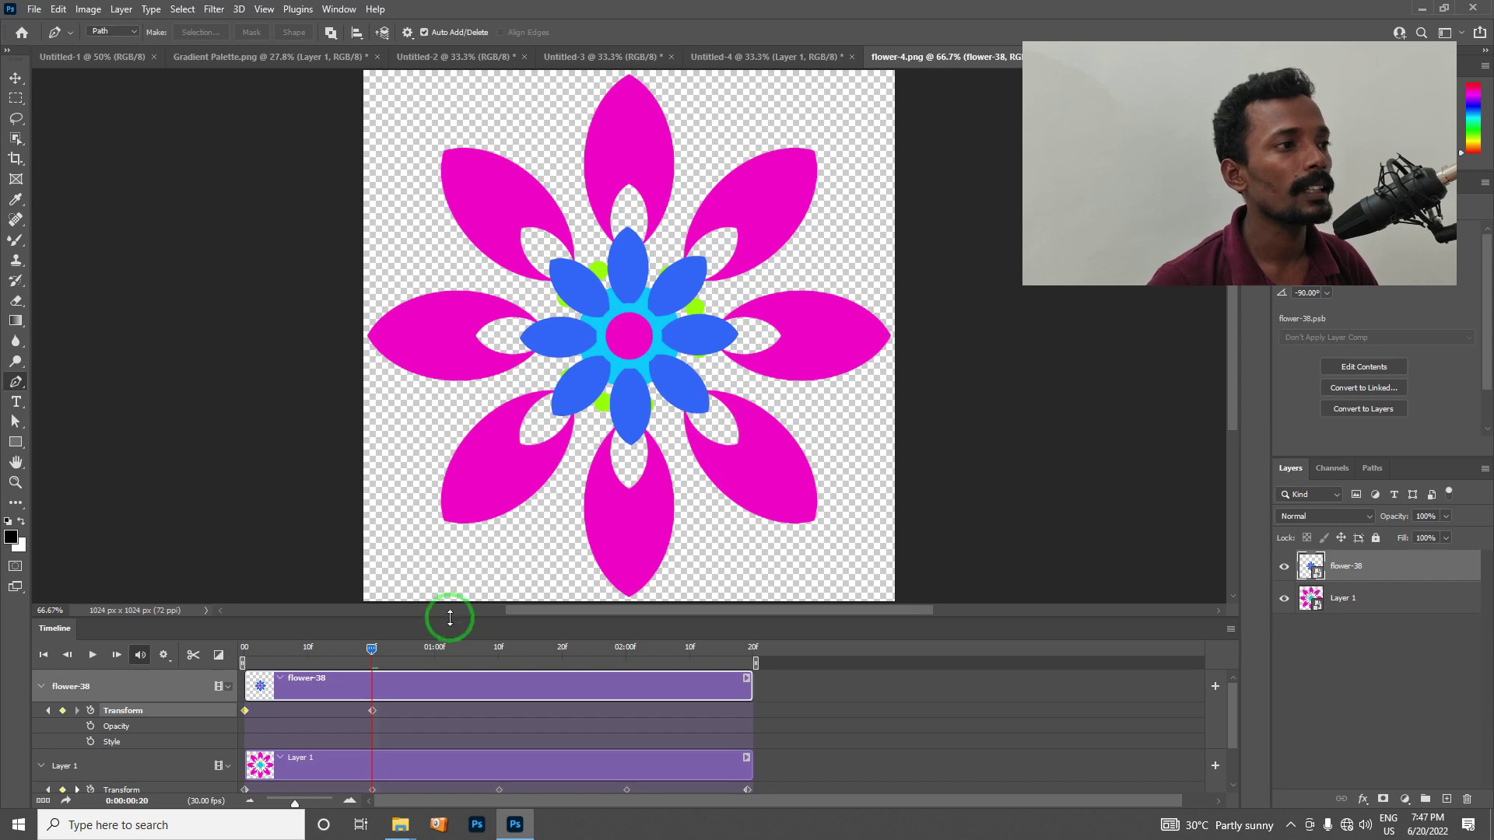
- Keyframe two more quarter turns counter-clockwise, the second at the two-second mark
mouse_move(372, 650)
left_mouse_down()
mouse_move(250, 631)
mouse_move(412, 657)
mouse_move(501, 645)
mouse_move(489, 649)
left_mouse_up()
key("ctrl+t")
right_click(675, 333)
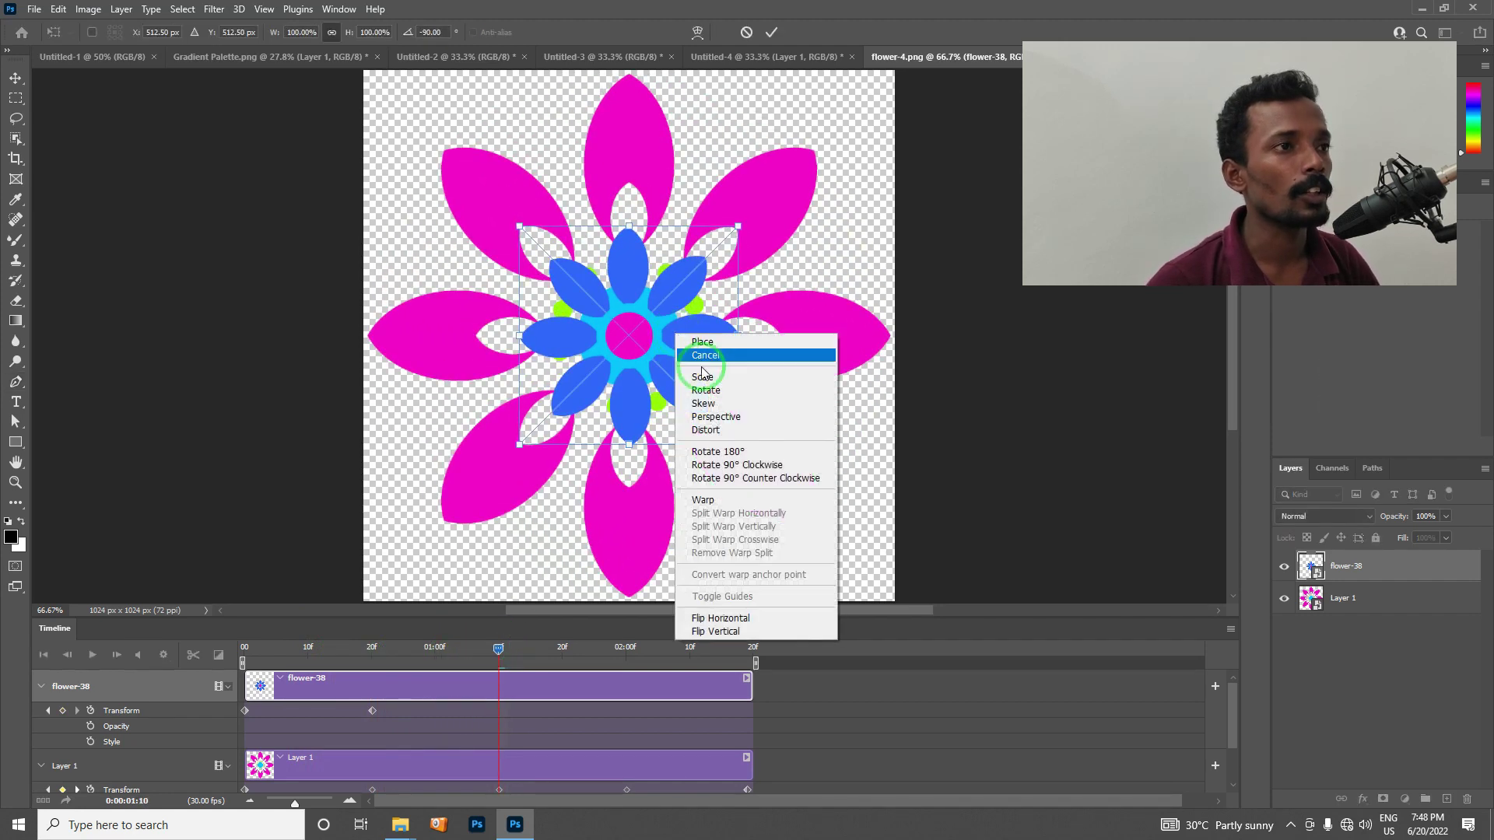
left_click(790, 480)
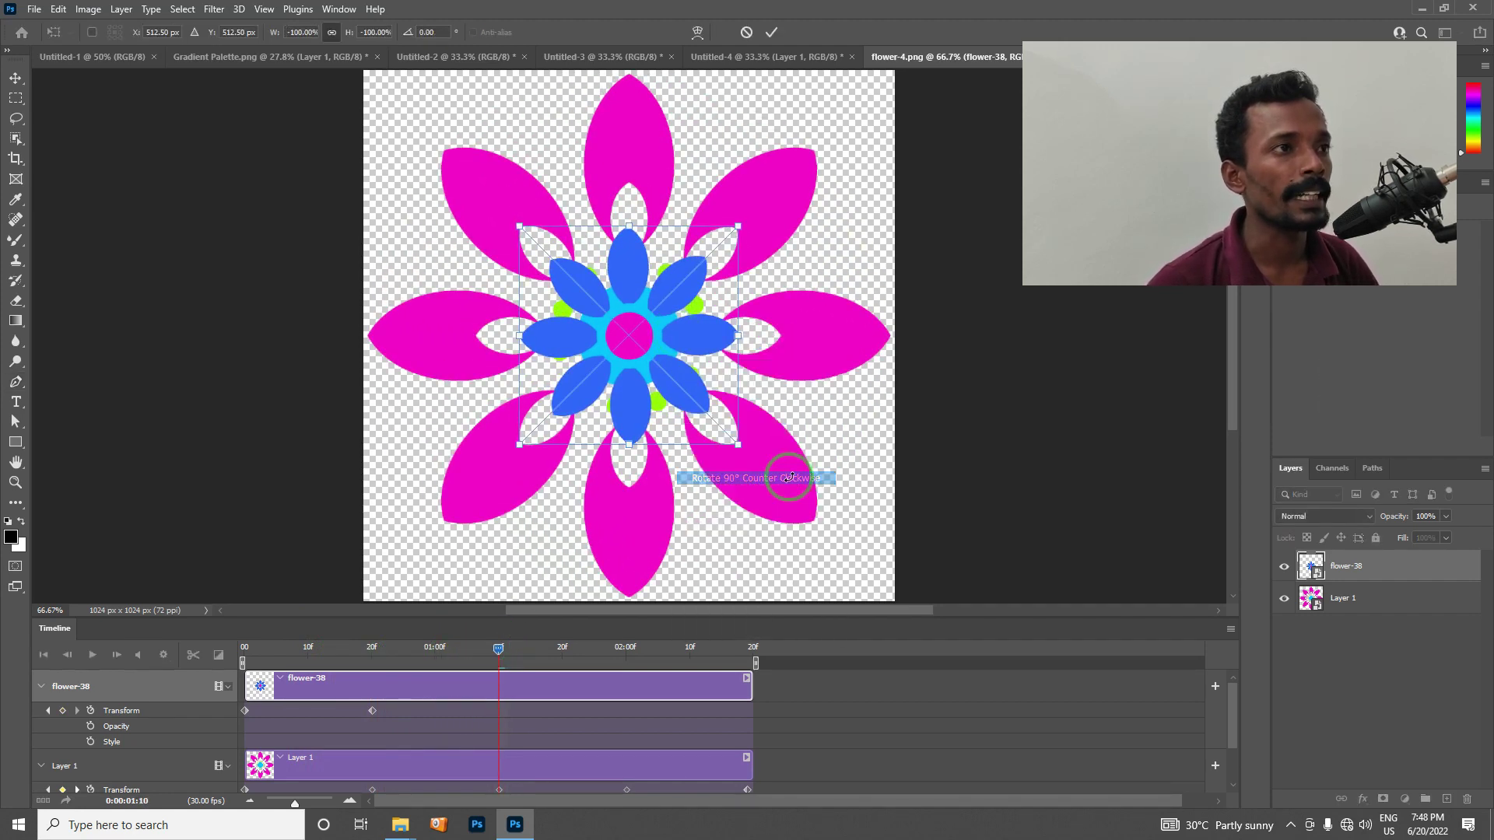
key("Return")
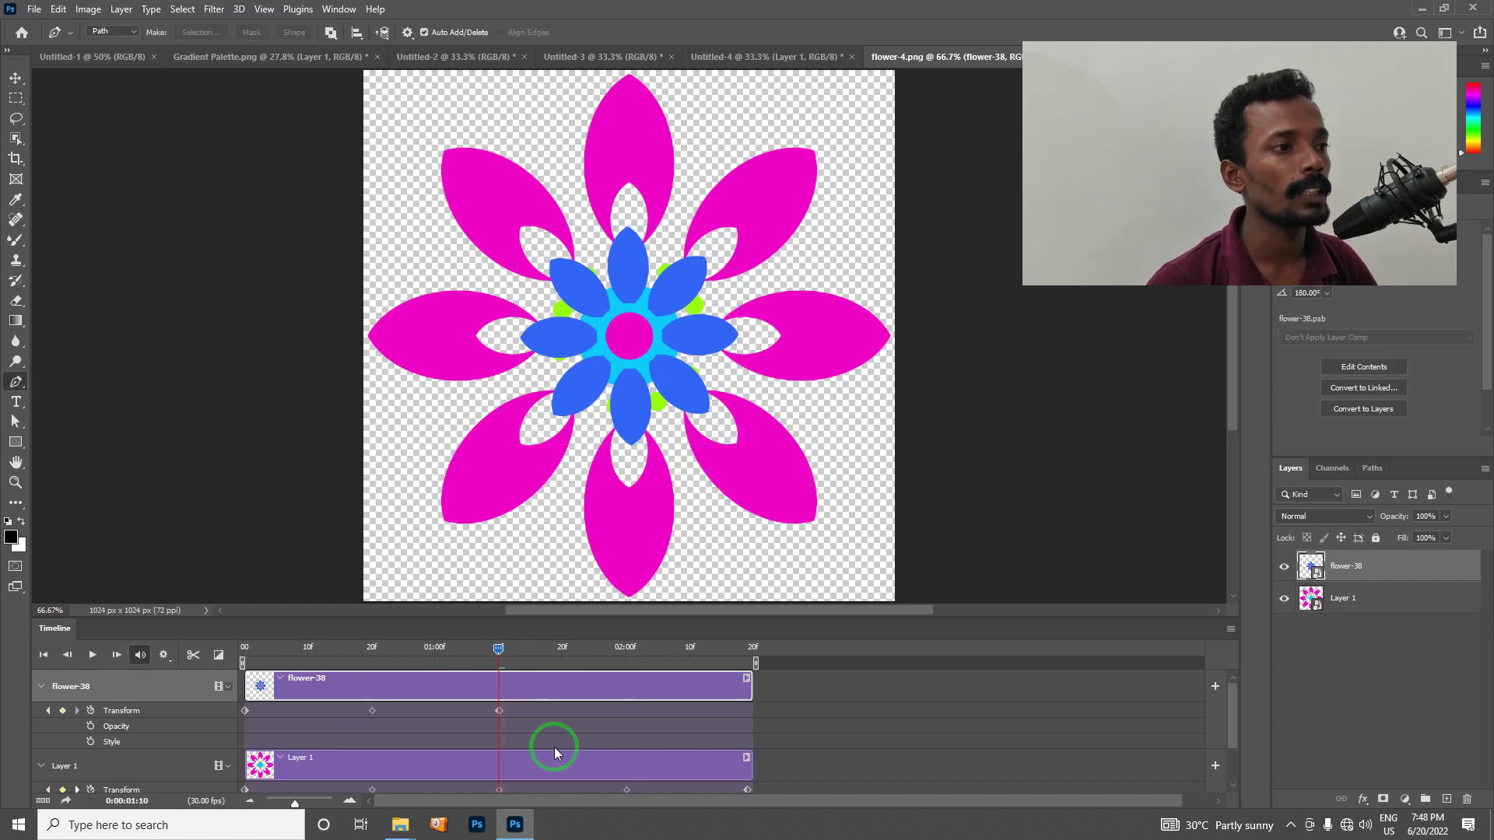
left_click_drag(496, 664, 630, 661)
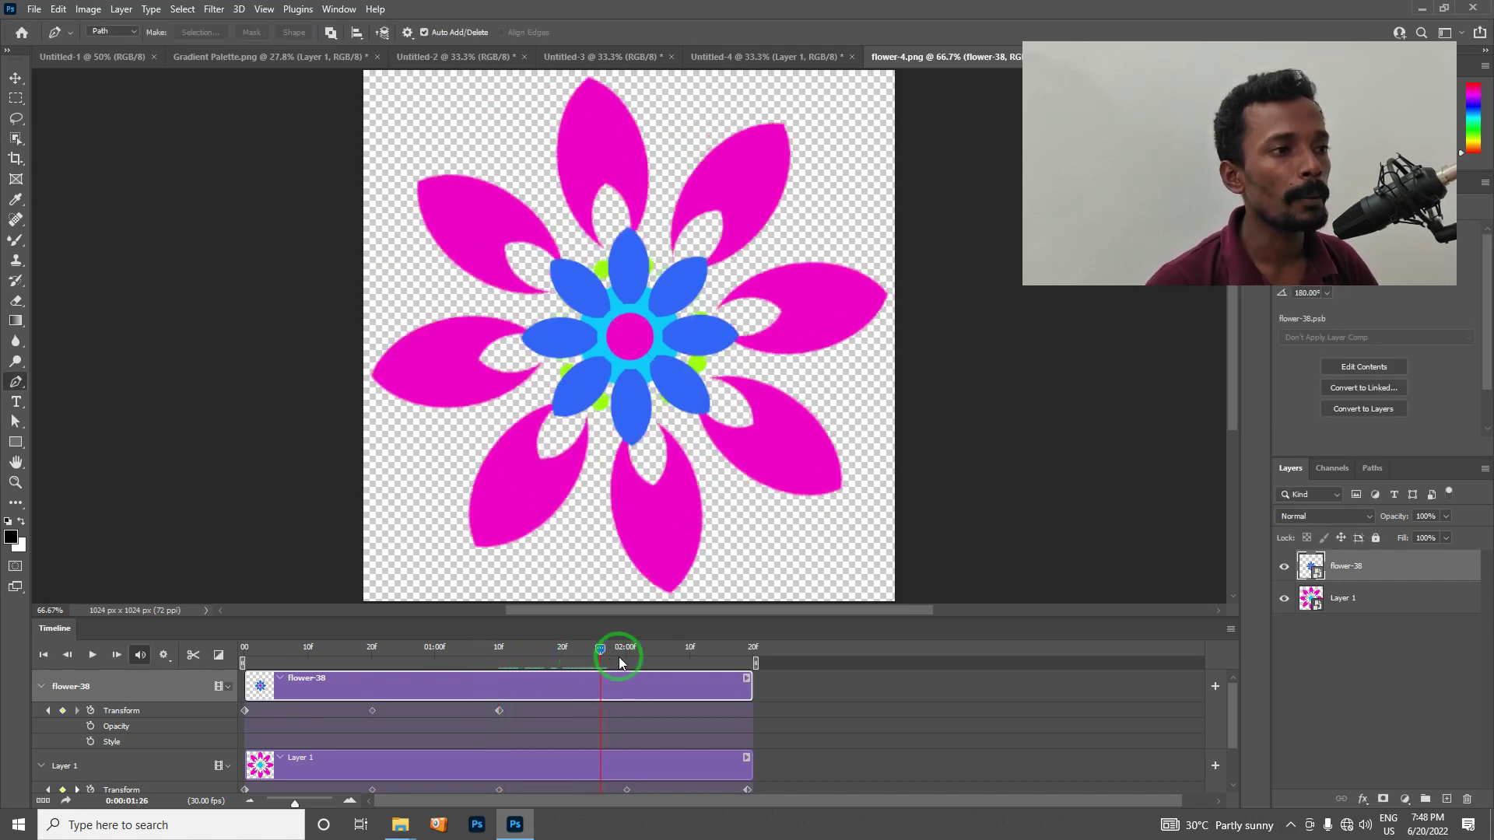
key("ctrl+t")
right_click(624, 356)
left_click(724, 501)
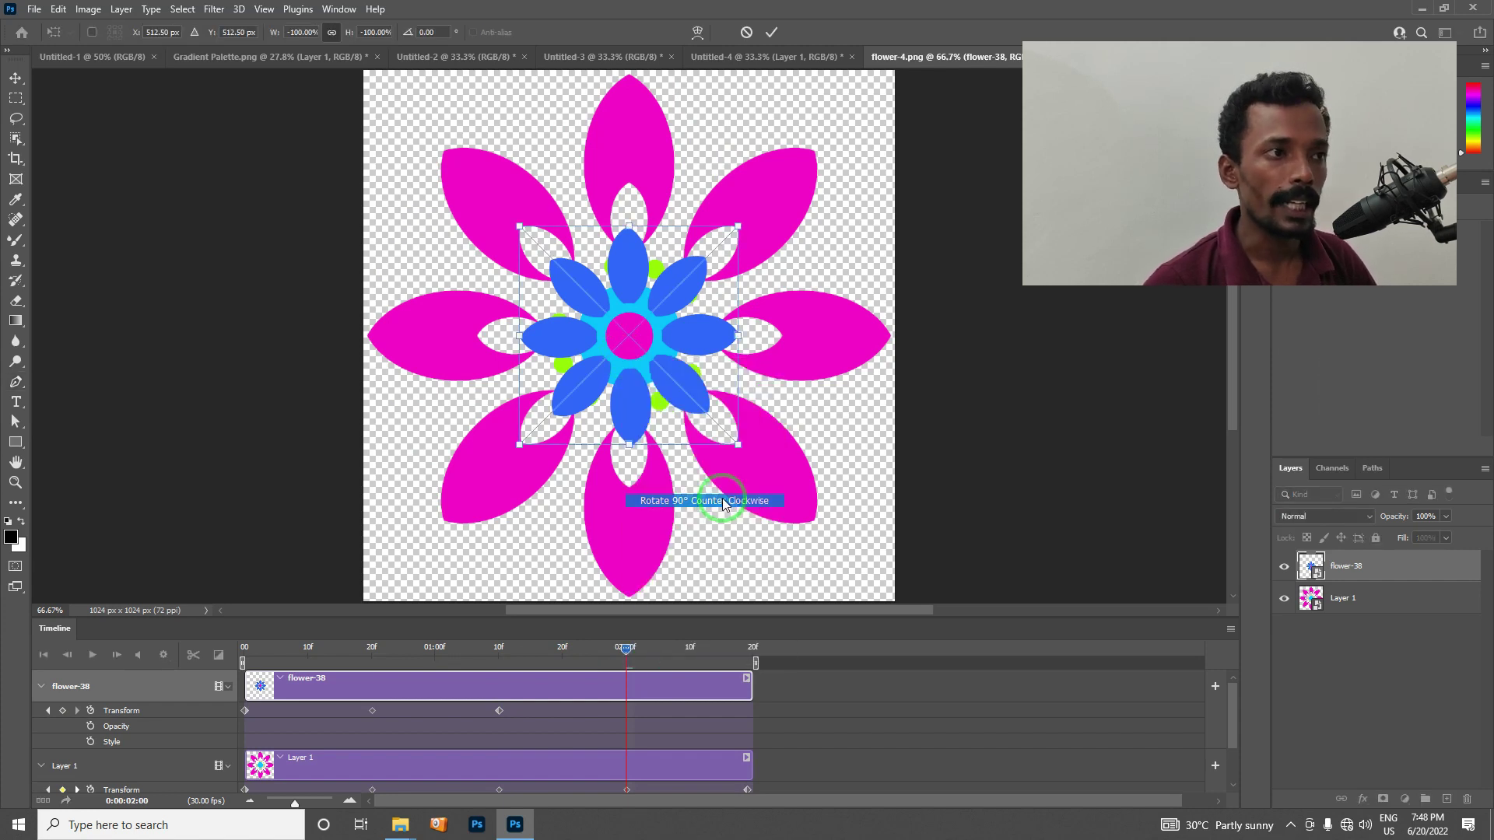
key("Return")
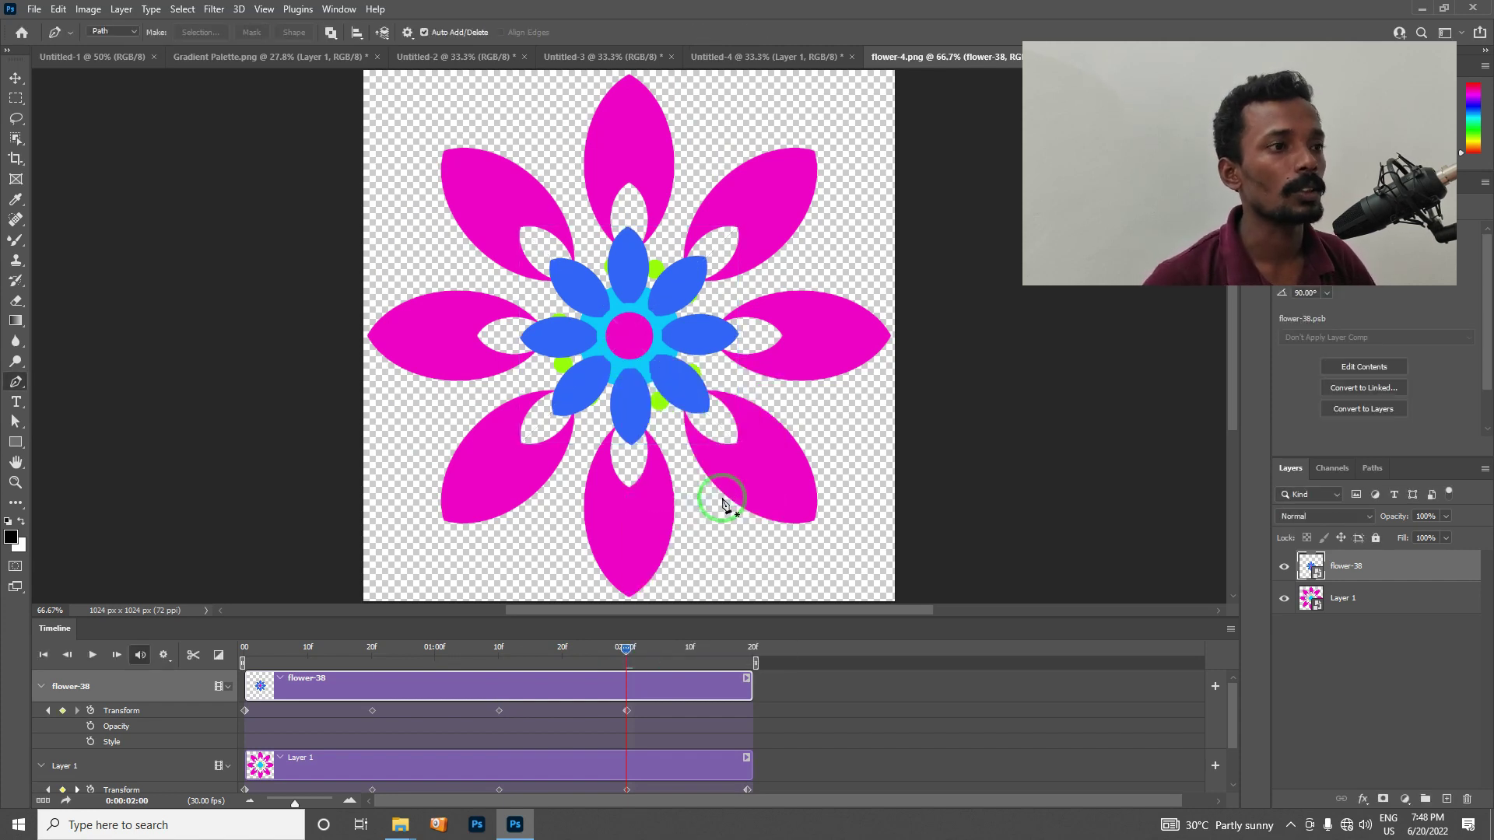
- Keyframe a final 90° counter-clockwise turn at the clip's end and collapse flower-38's properties
left_click_drag(624, 651, 748, 652)
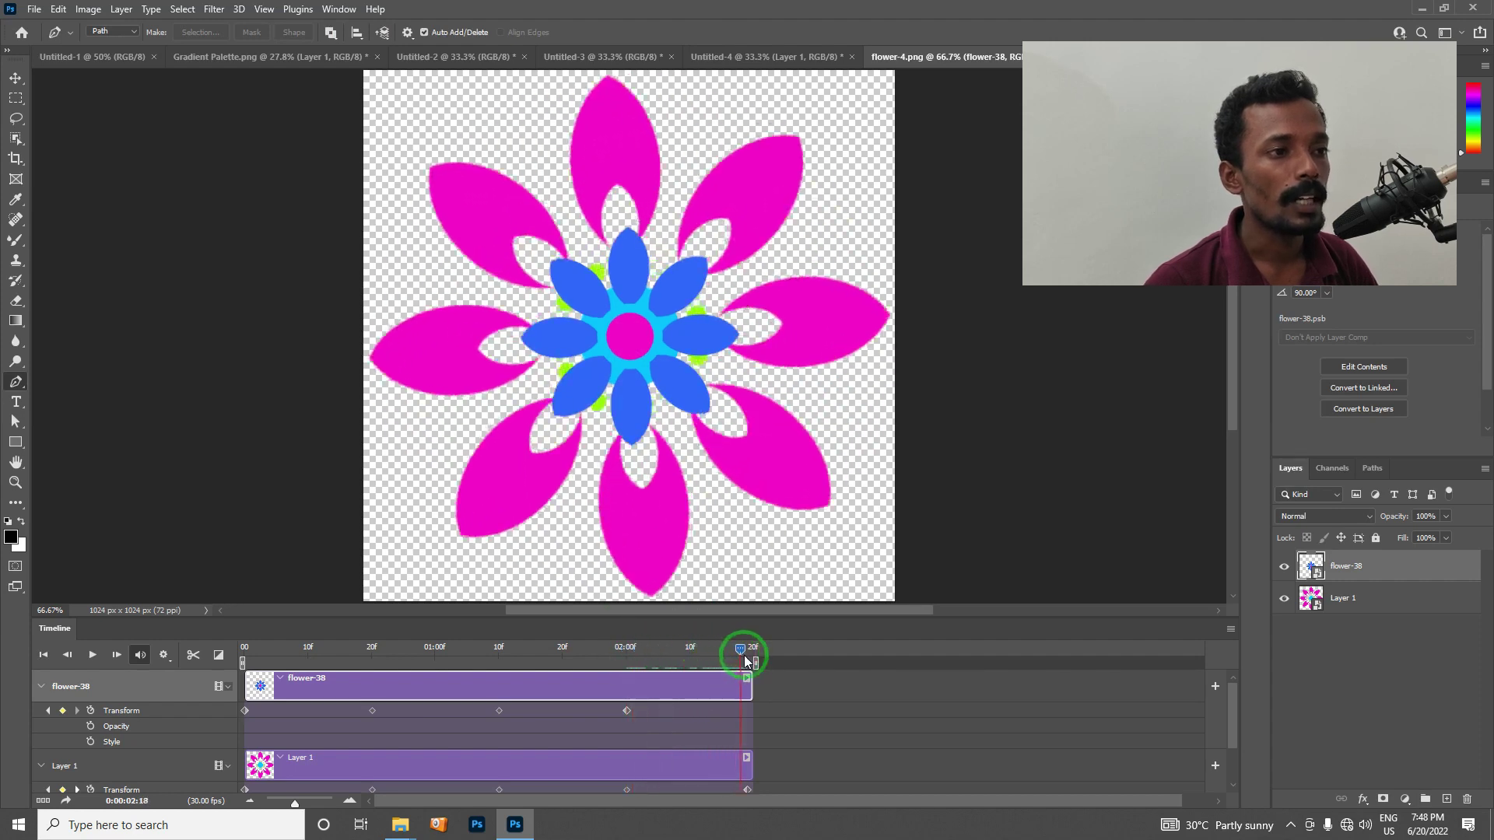
key("ctrl+t")
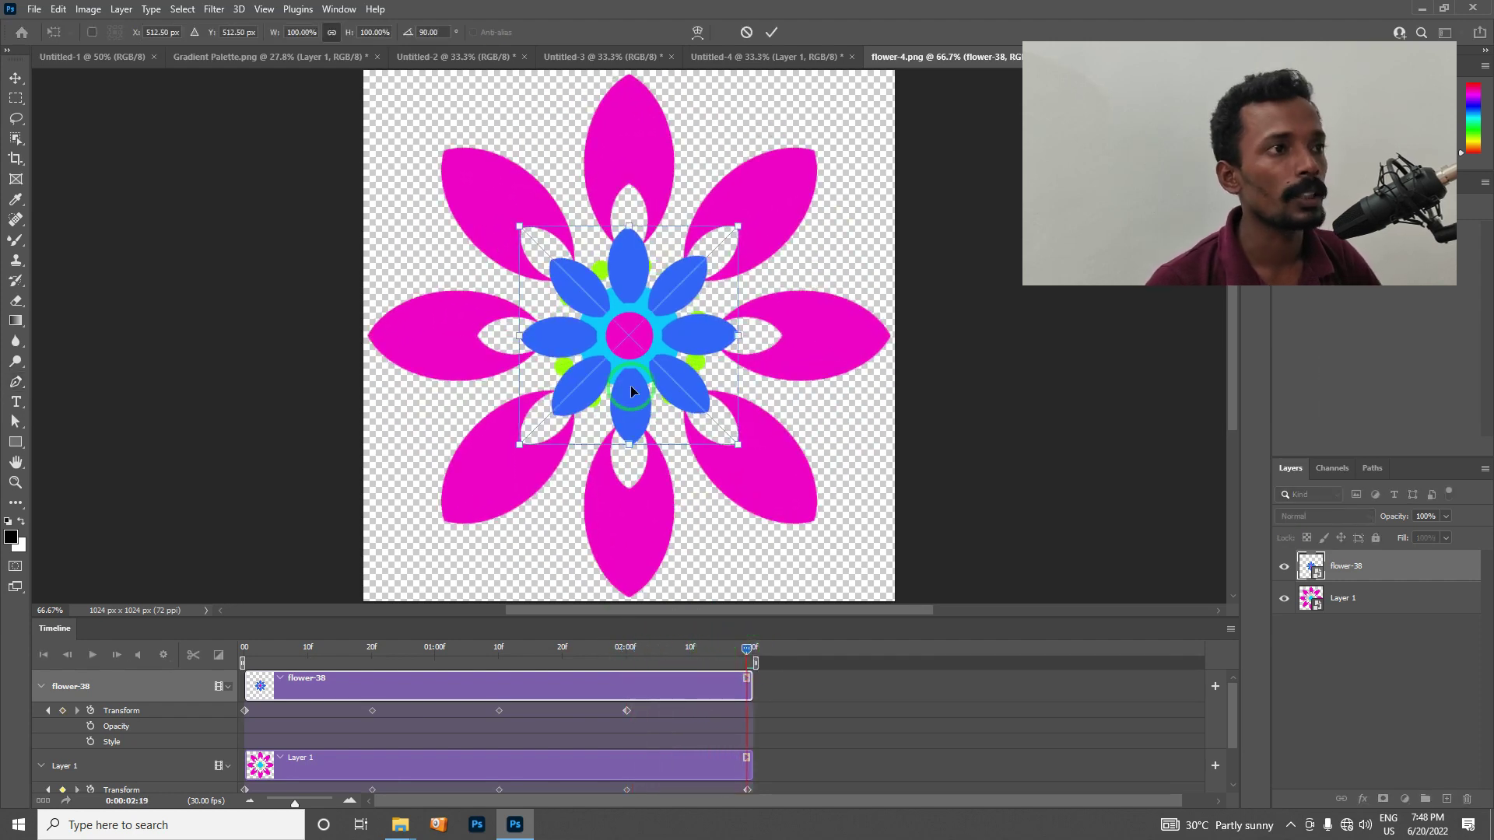
right_click(624, 373)
left_click(723, 516)
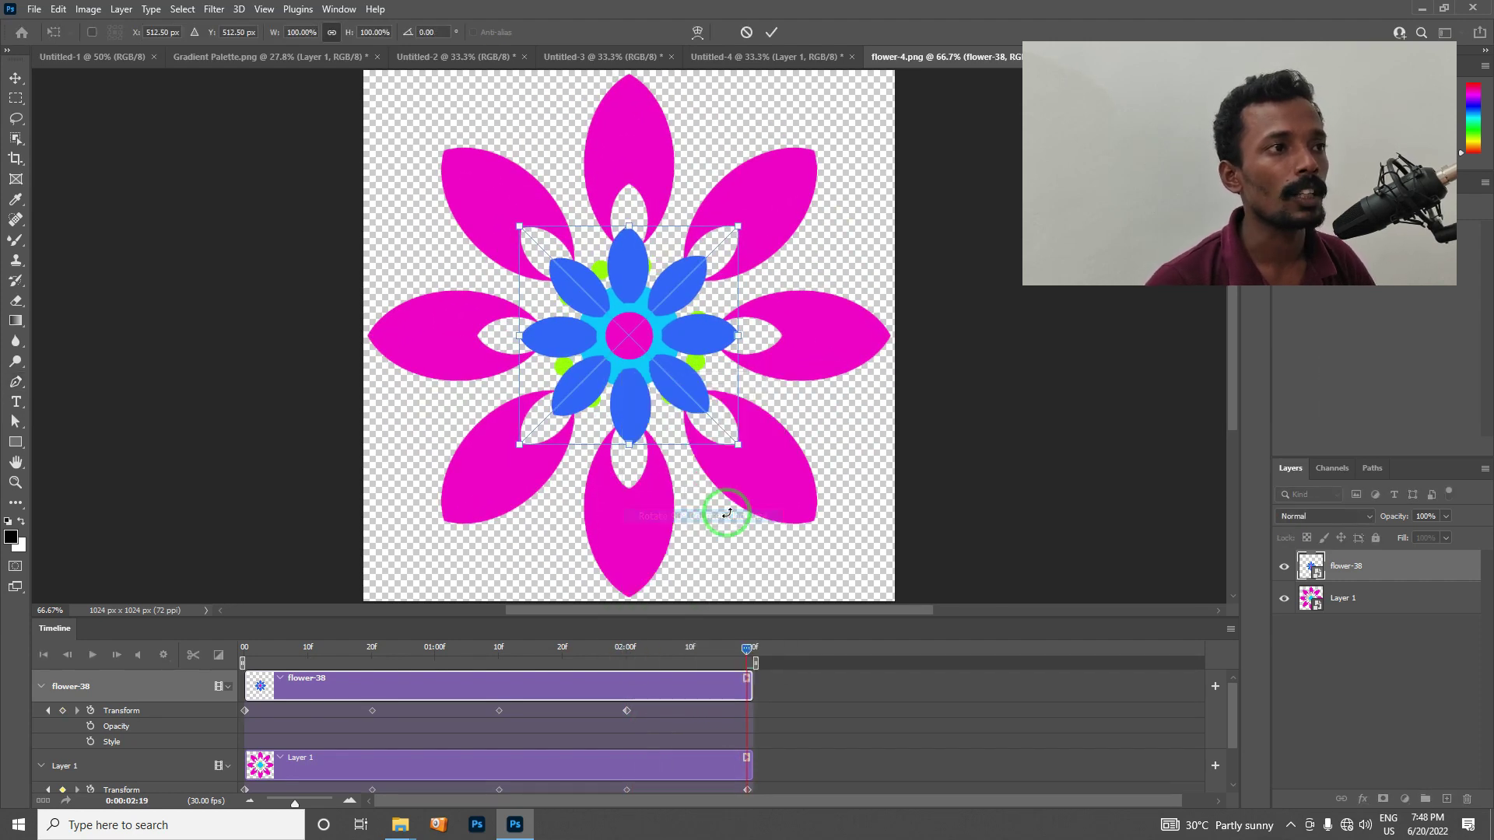
key("p")
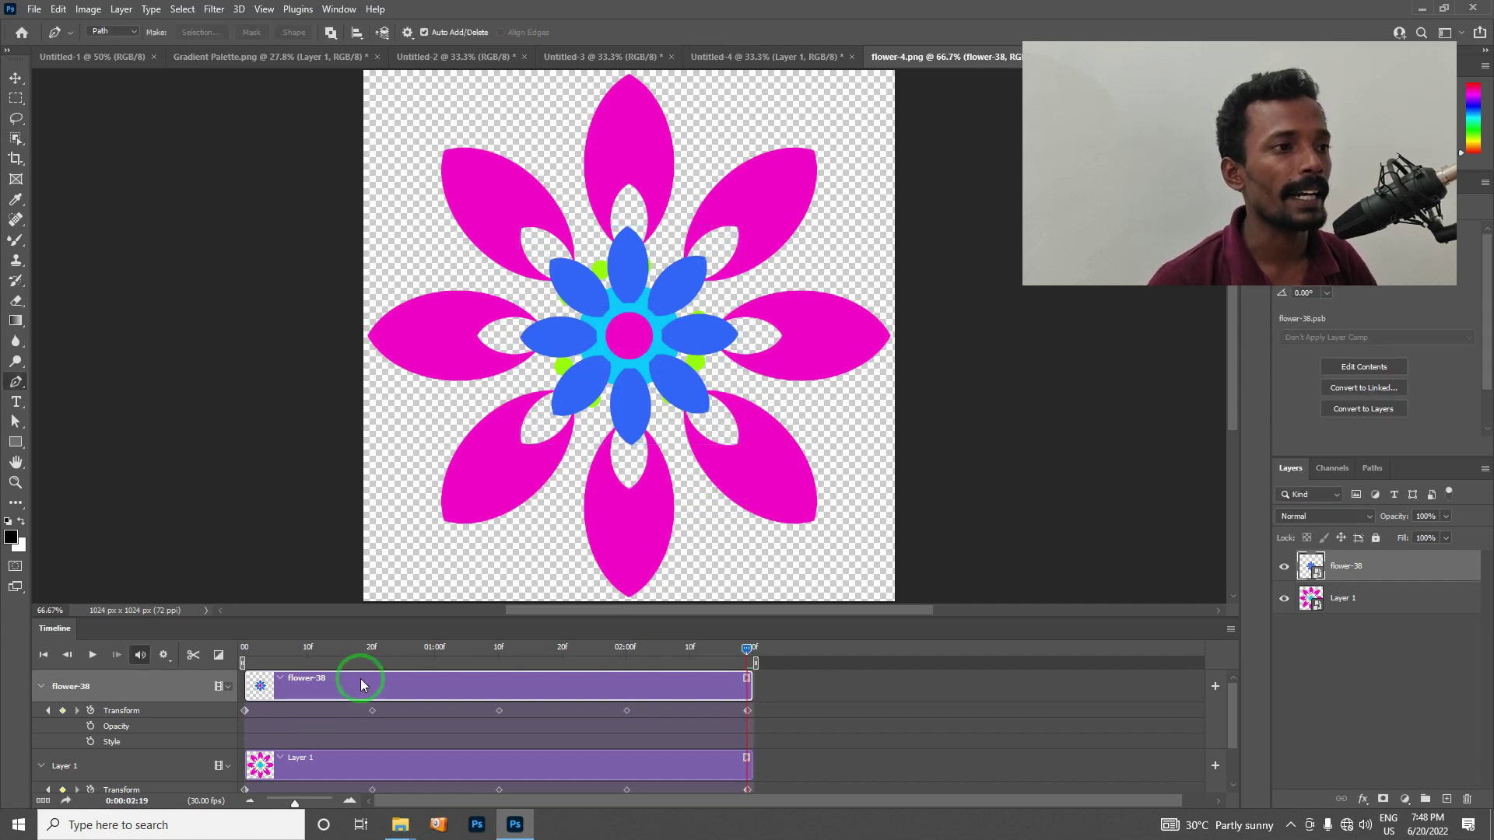
left_click(42, 687)
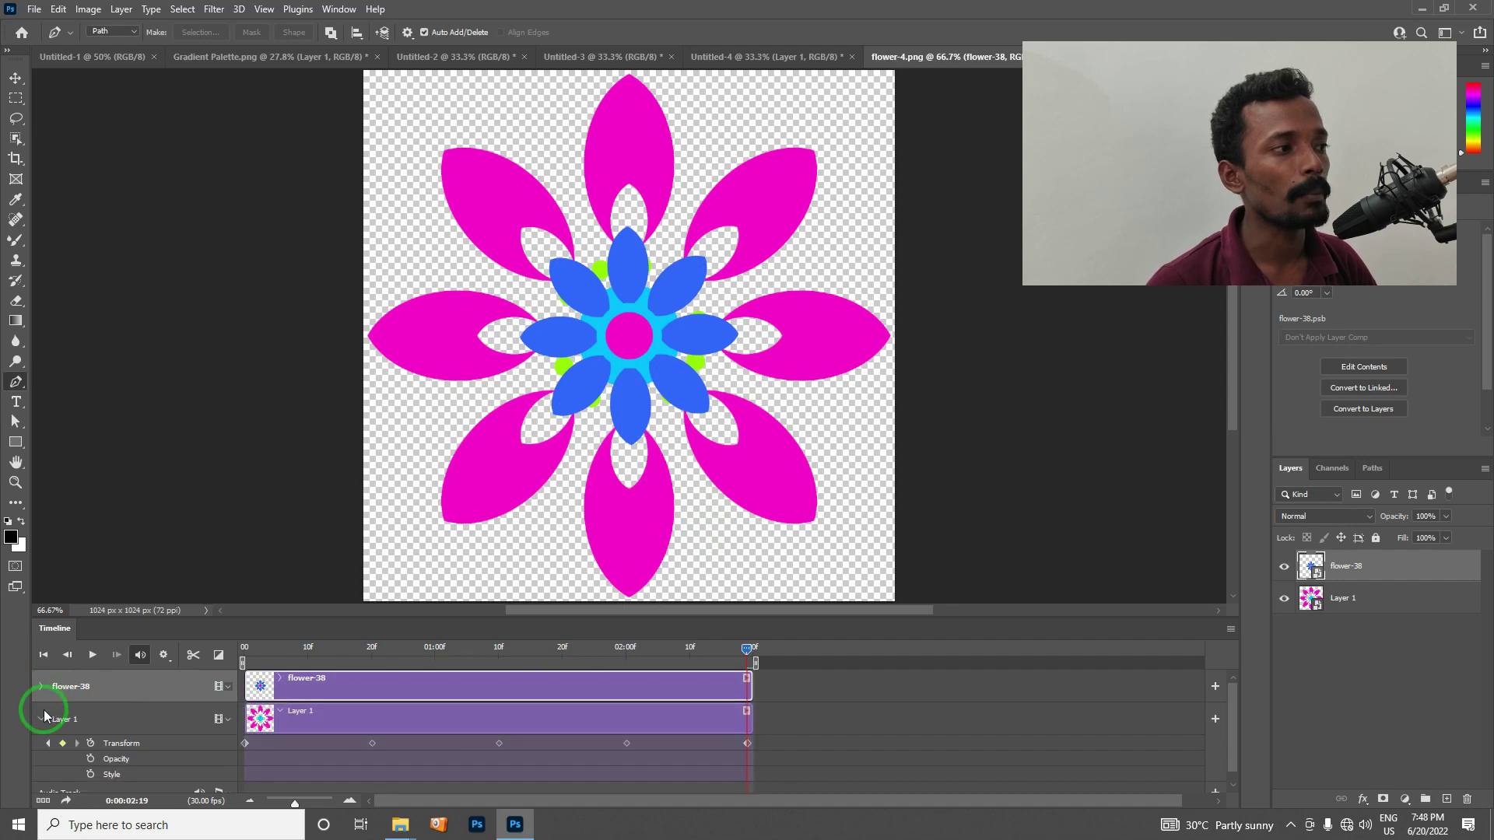
- Collapse Layer 1, rewind the playhead to 0, and play the counter-rotating flowers
left_click(42, 719)
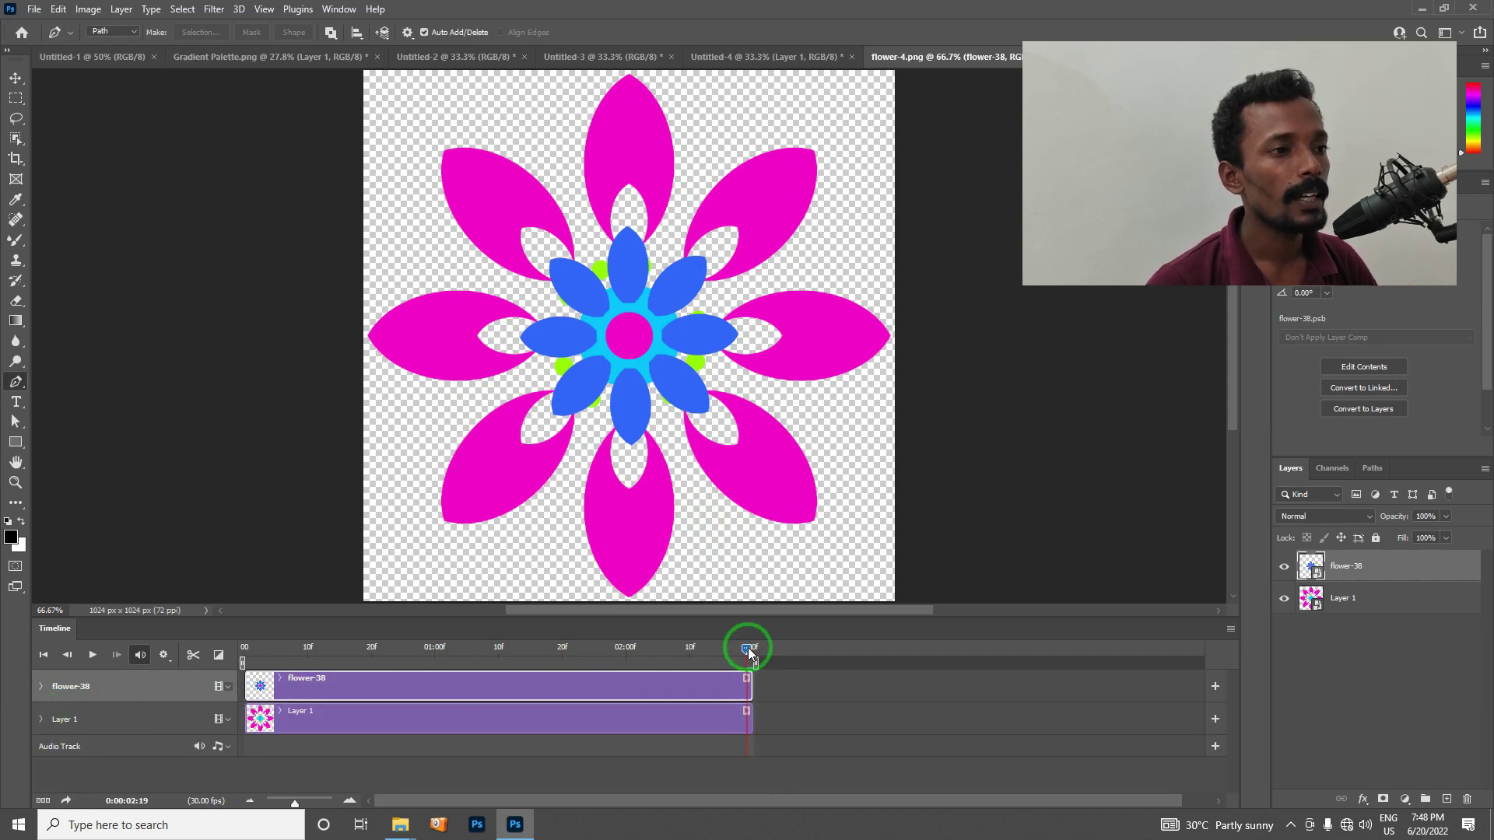
left_click_drag(749, 650, 221, 666)
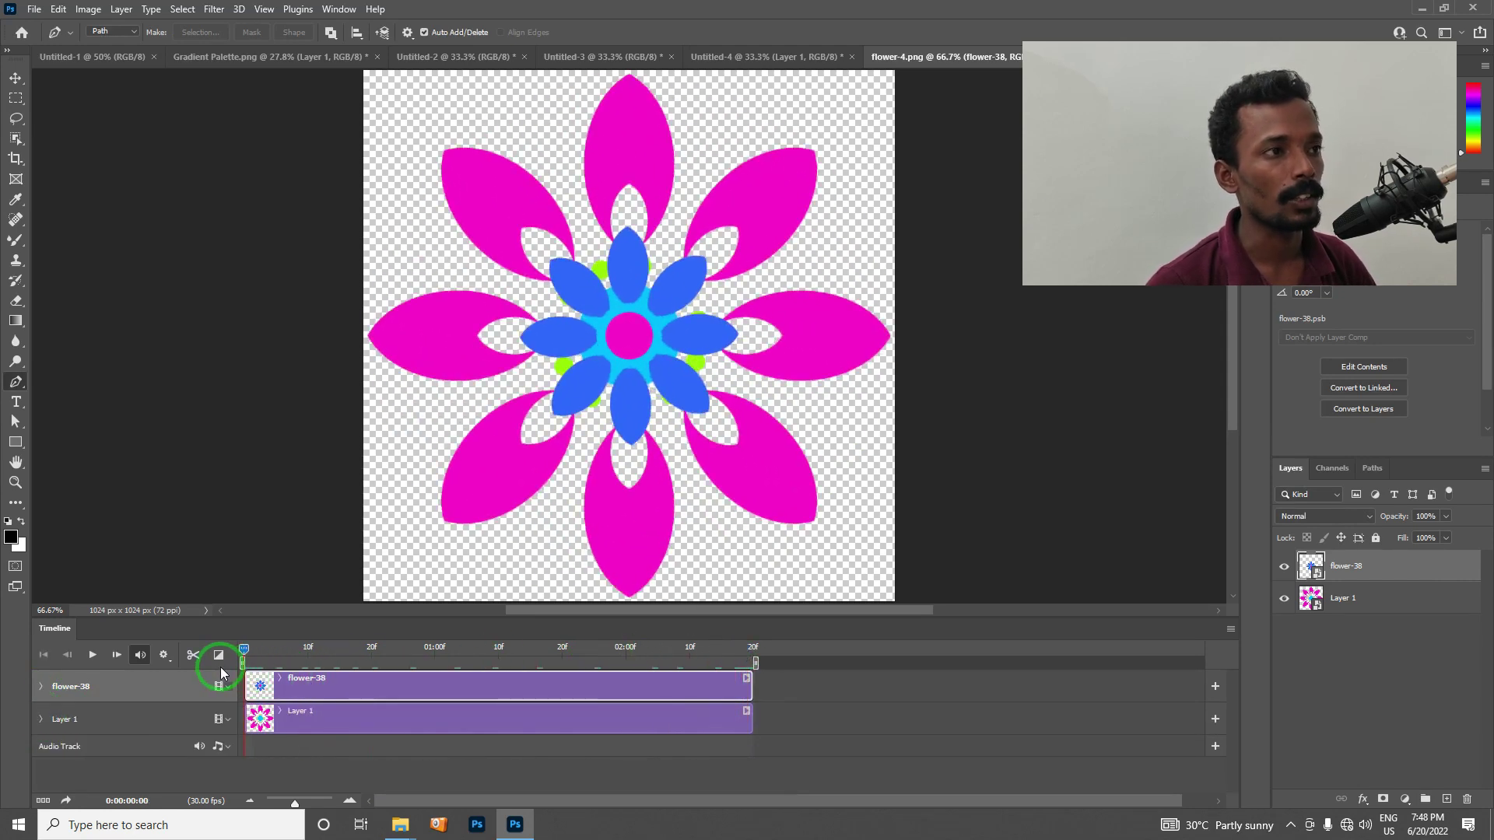
key("space")
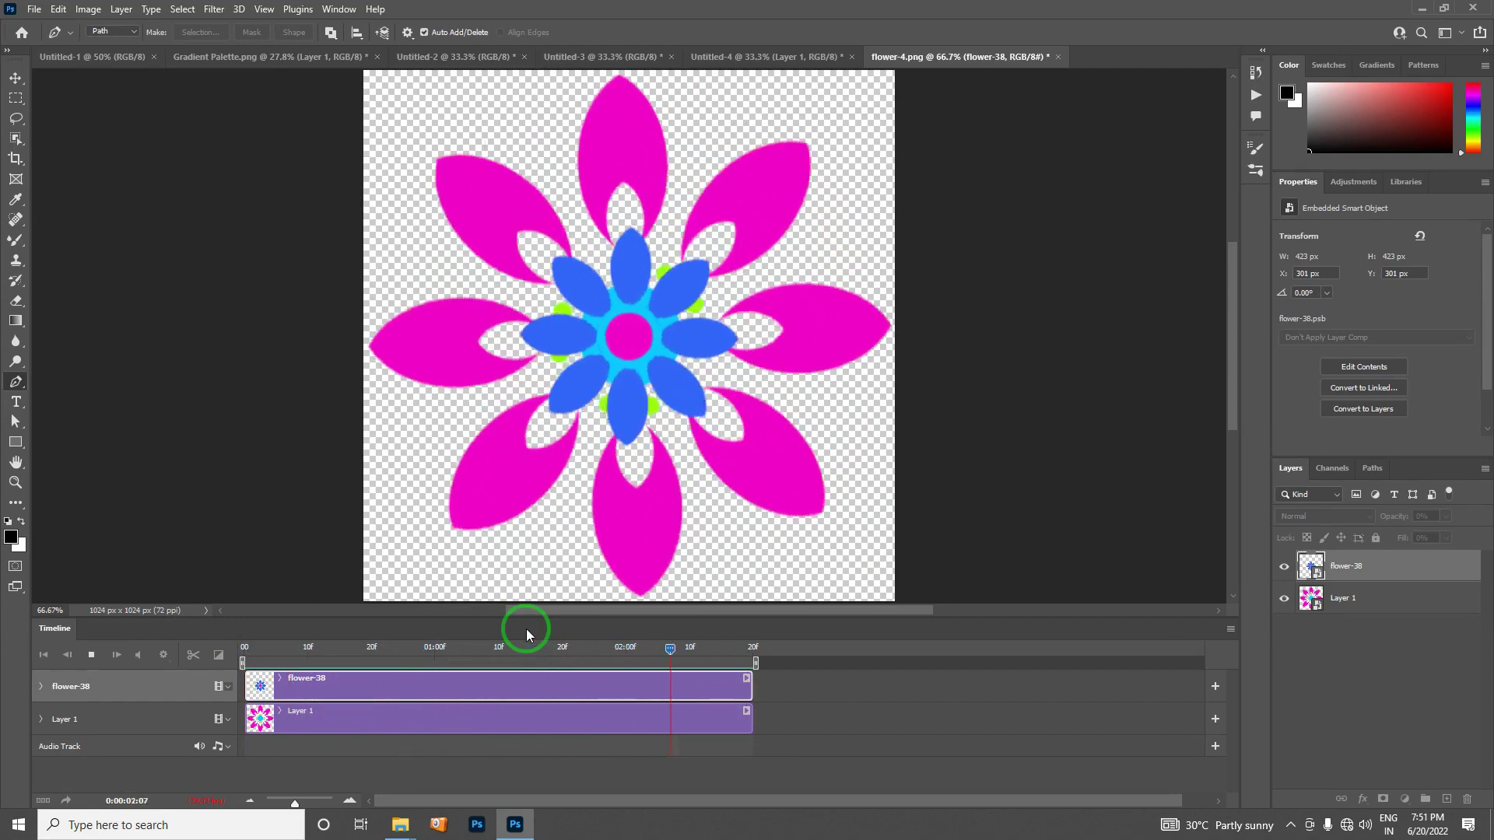
- Open Save for Web (Legacy) from File > Export
left_click(35, 10)
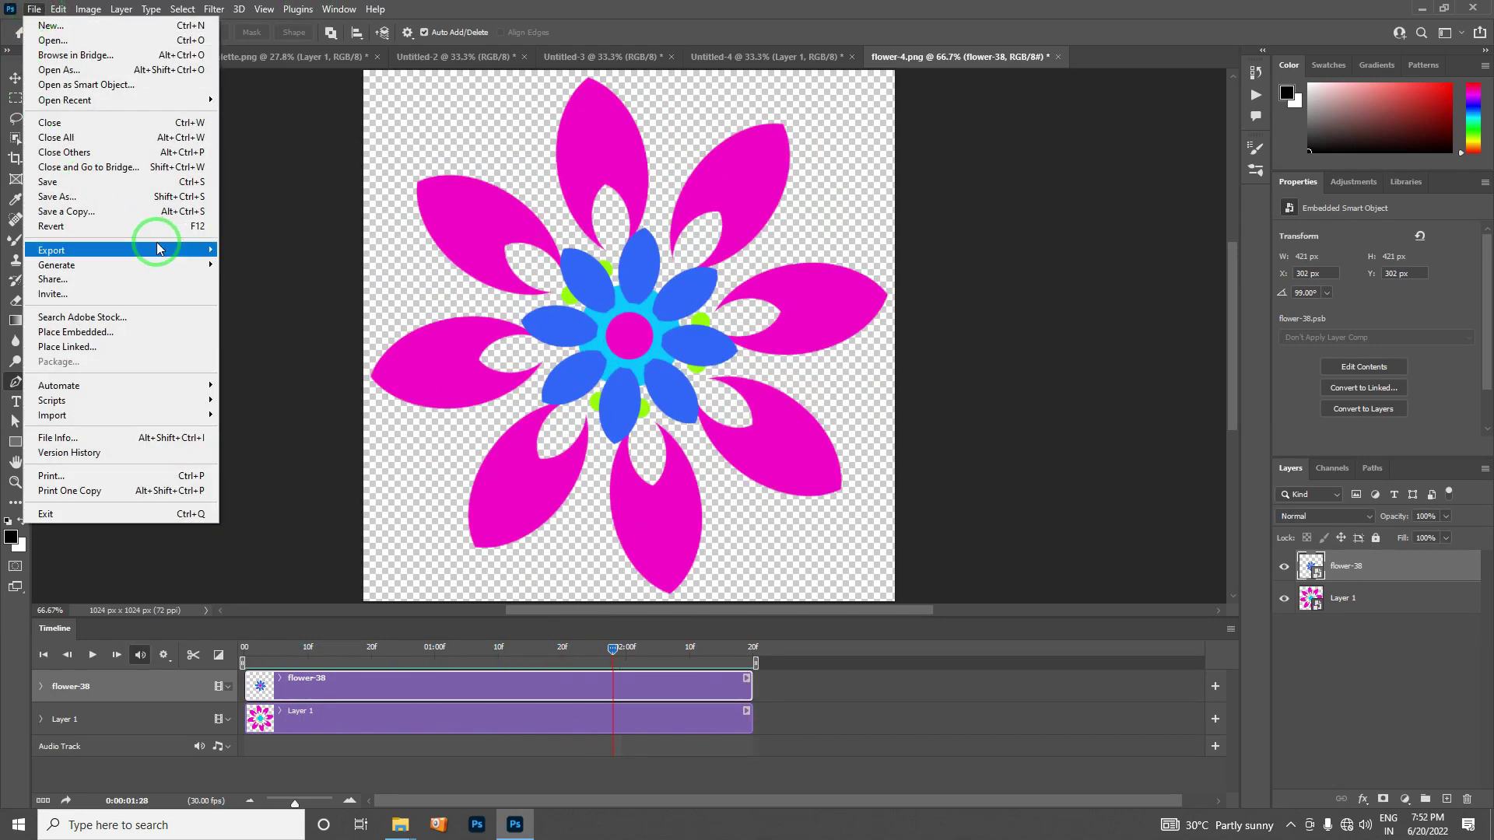
mouse_move(51, 250)
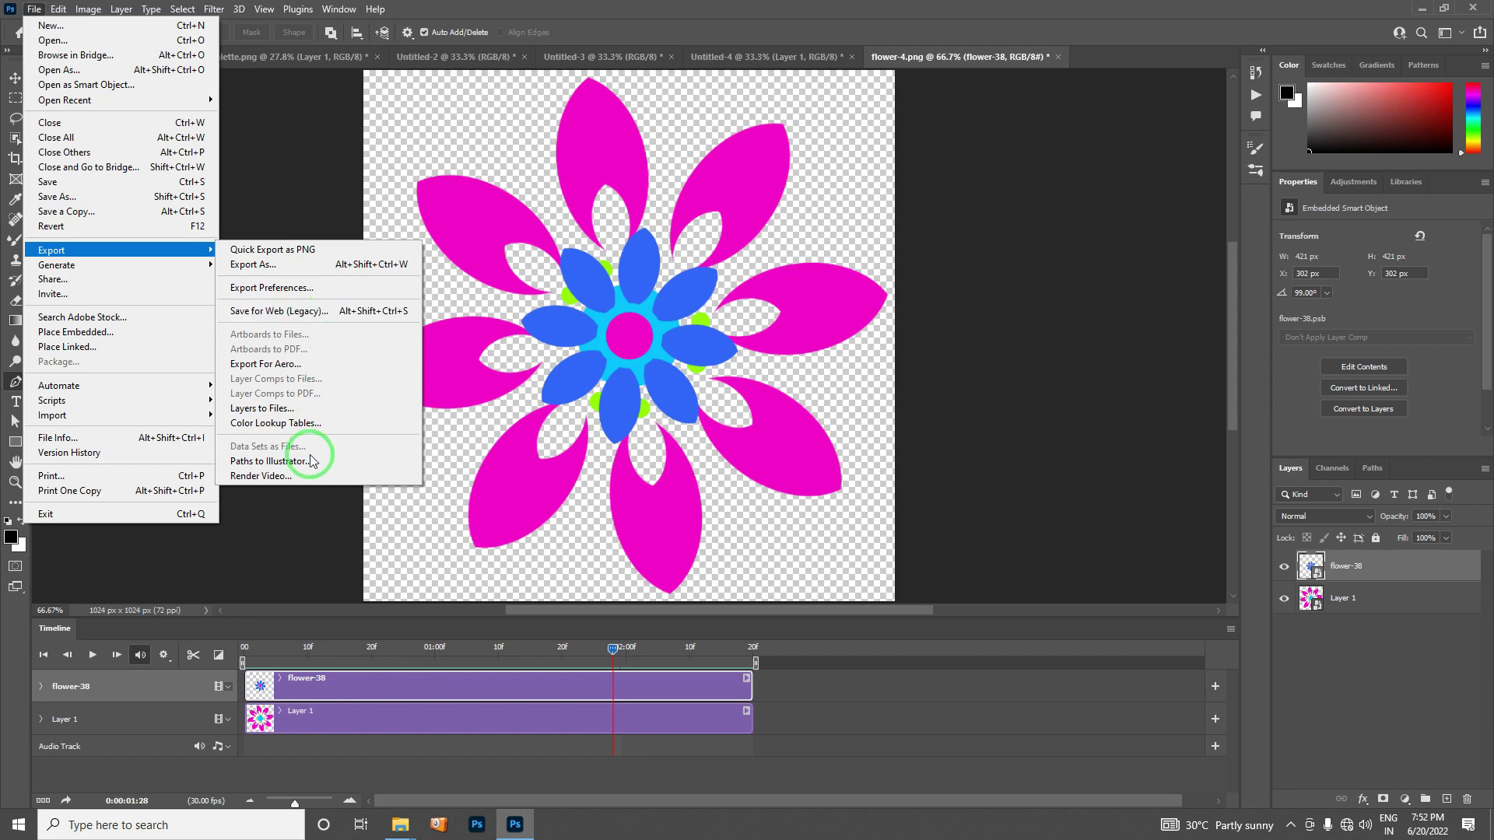
left_click(323, 311)
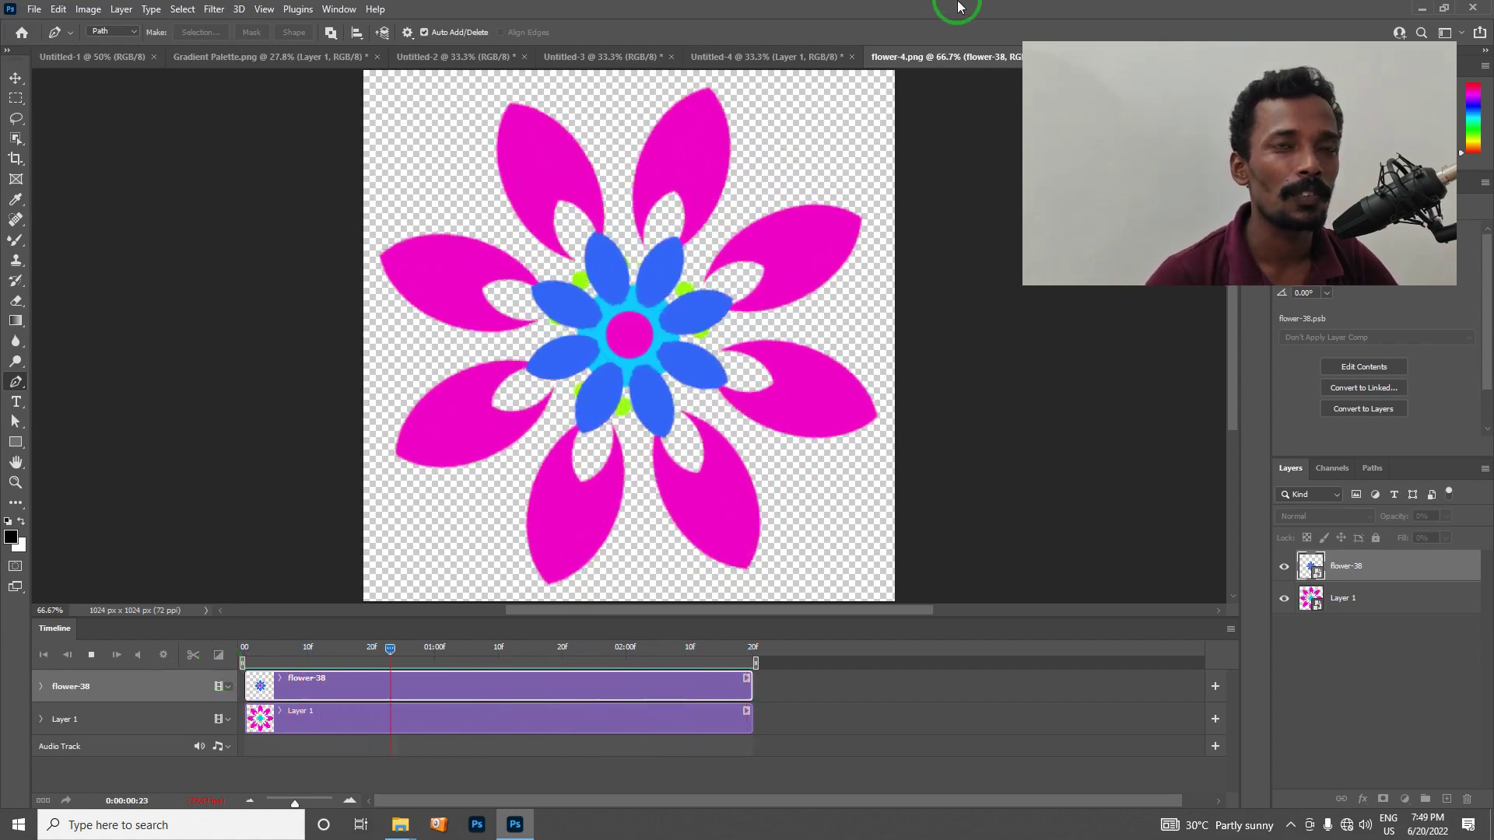
- Switch to the File Explorer window showing the PNGs folder
left_click(1421, 9)
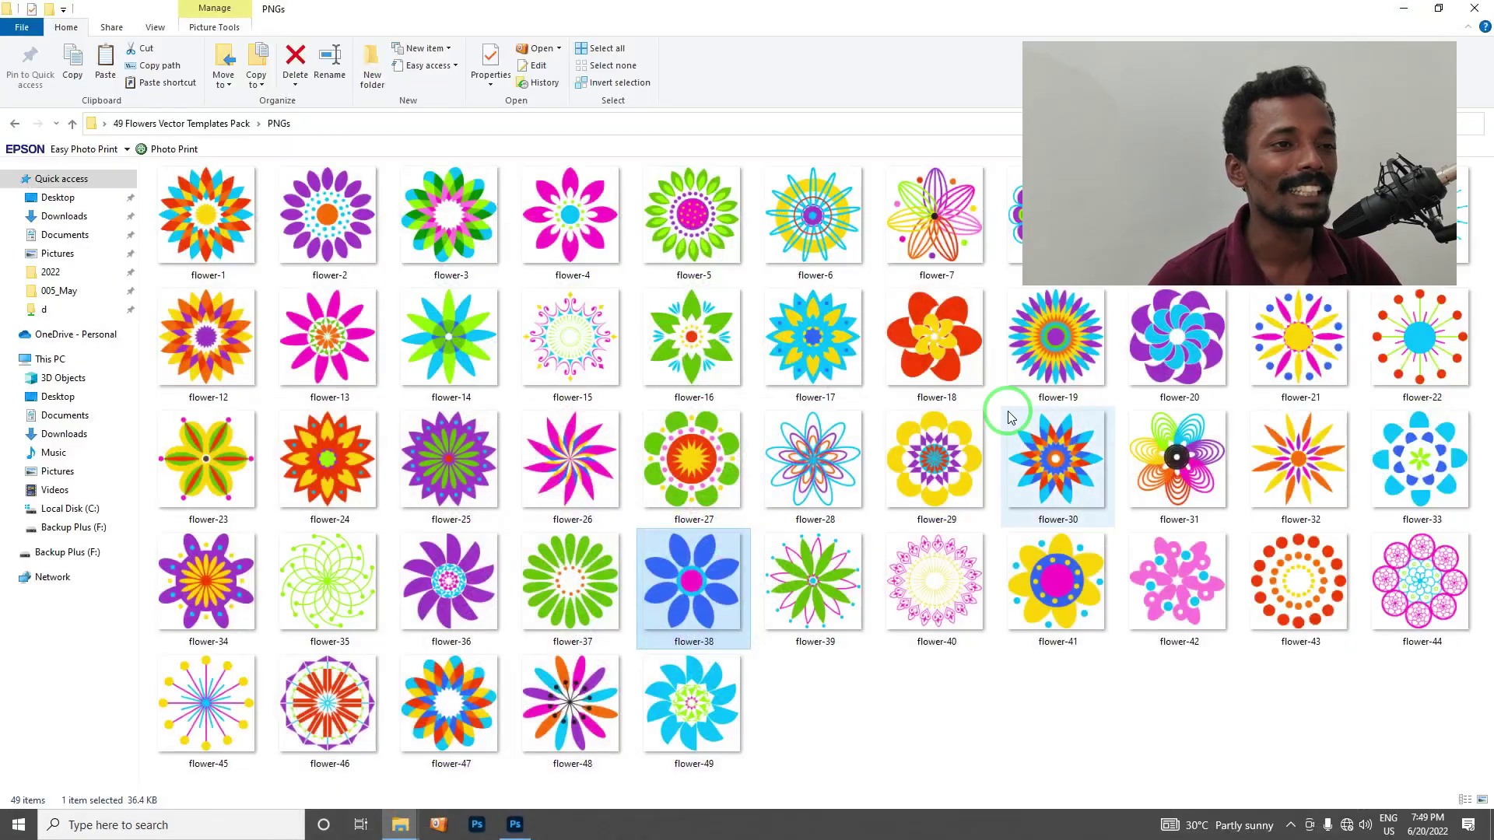